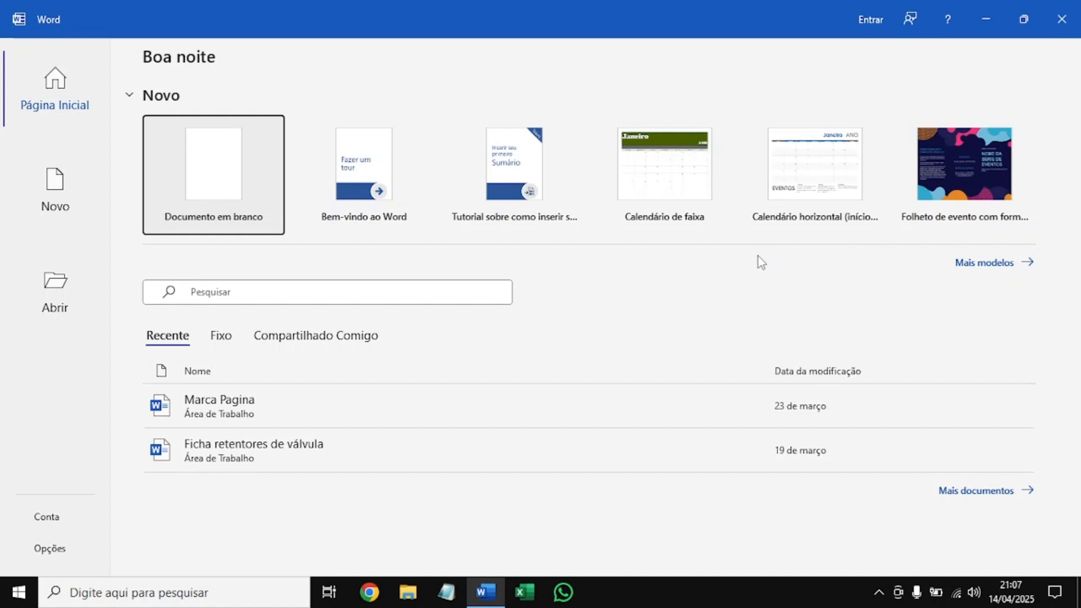
# Create a blank document and paste the copied text about flowers into it as text only.
pyautogui.click(167, 150)
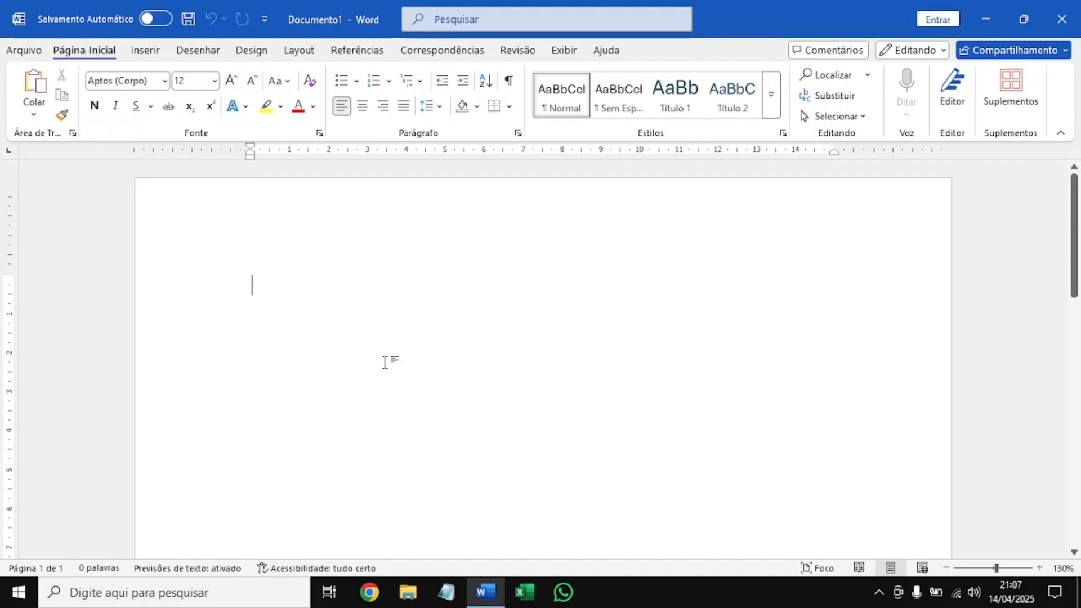
pyautogui.rightClick(270, 294)
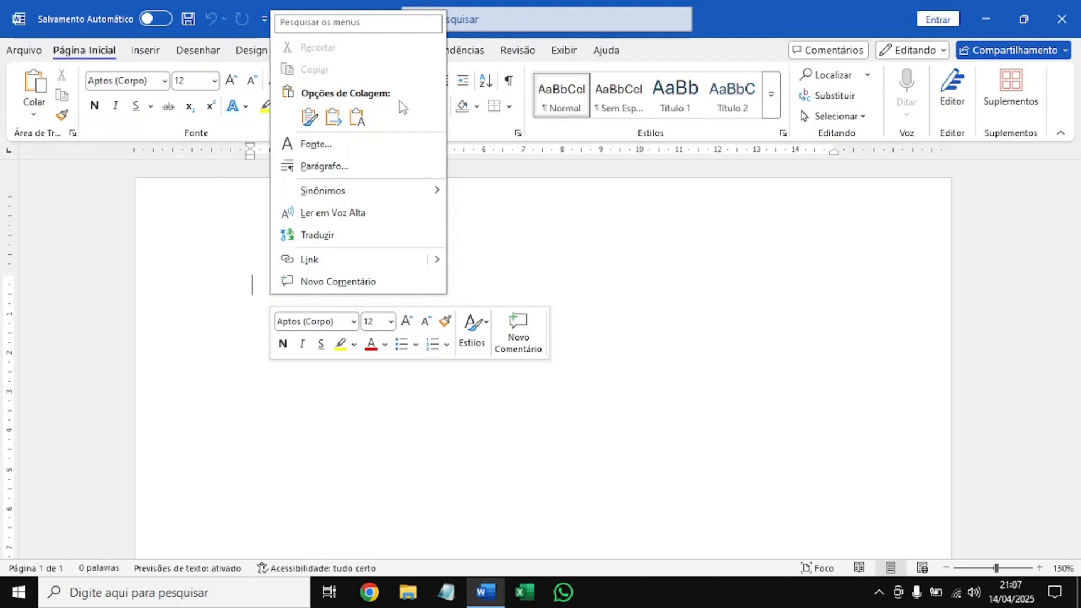
pyautogui.click(357, 117)
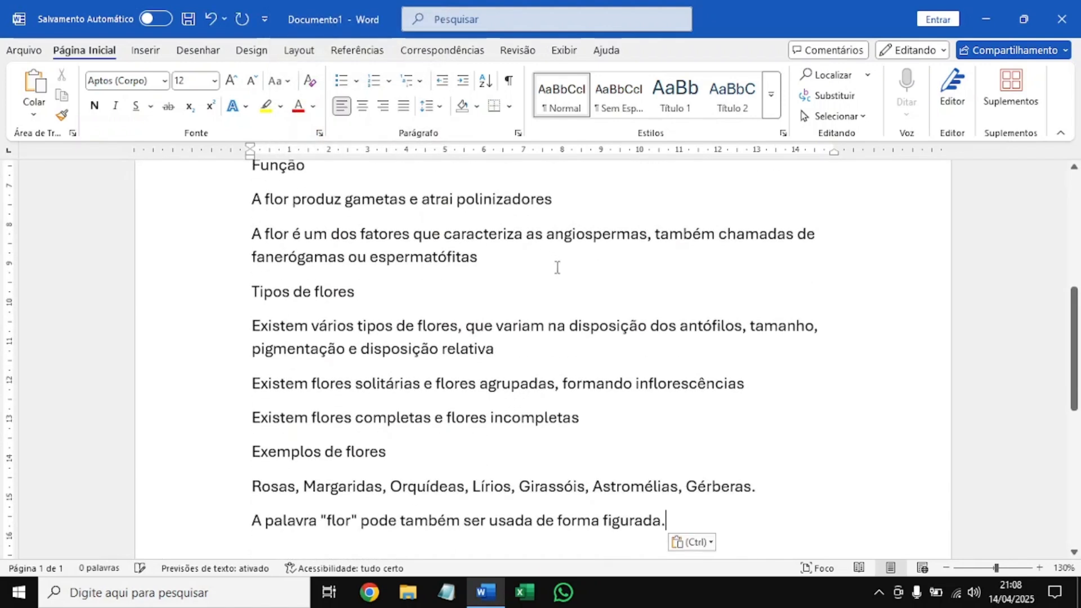
pyautogui.scroll(3, 557, 337)
pyautogui.scroll(4, 557, 336)
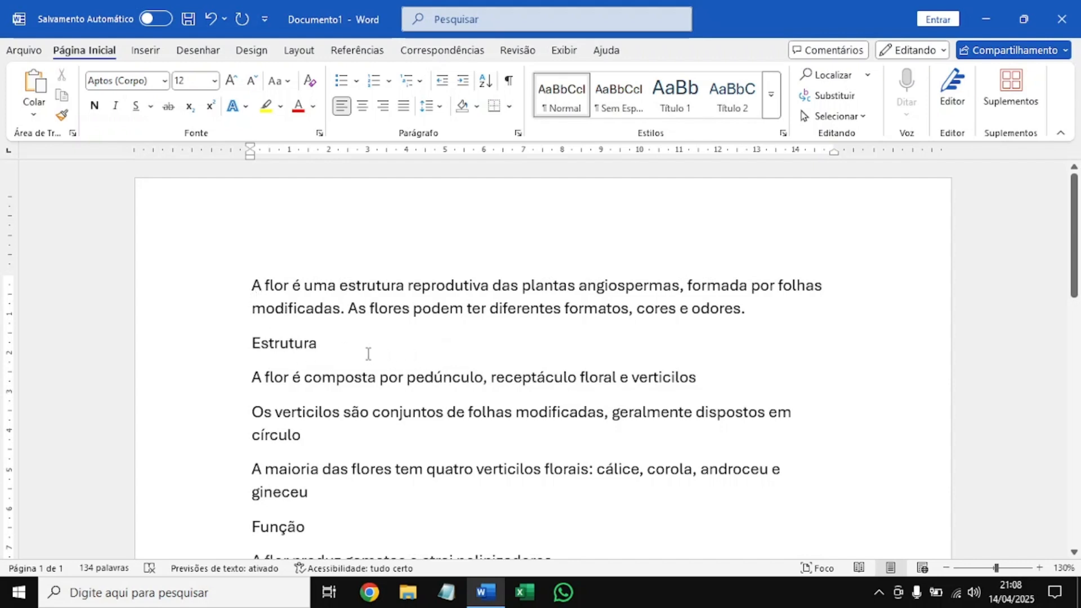
# Insert the "Flor Azul" picture from the desktop folder after the "Estrutura" heading.
pyautogui.click(135, 52)
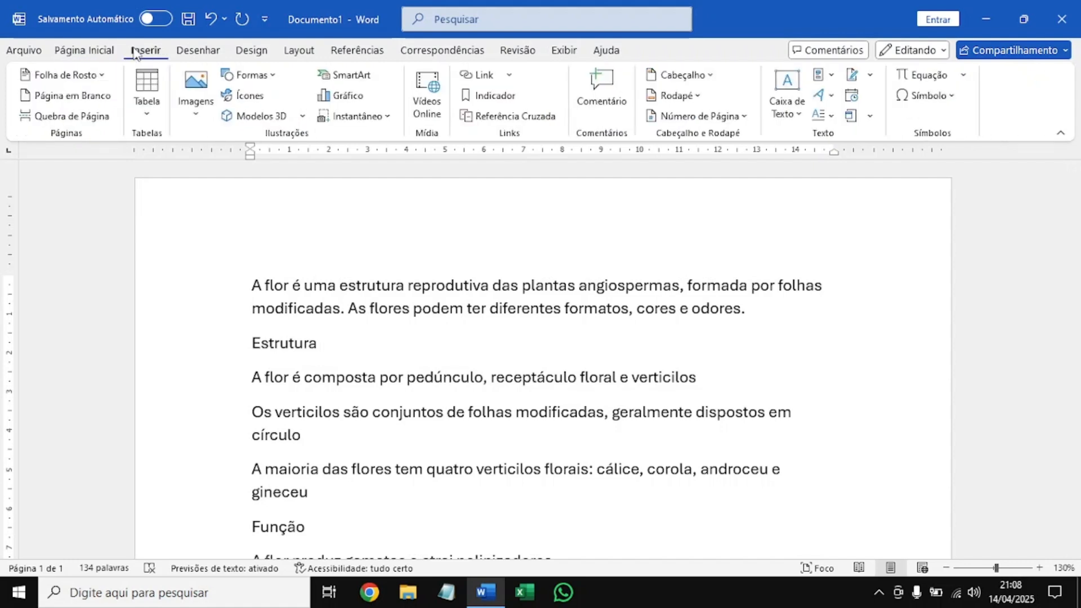
pyautogui.click(209, 111)
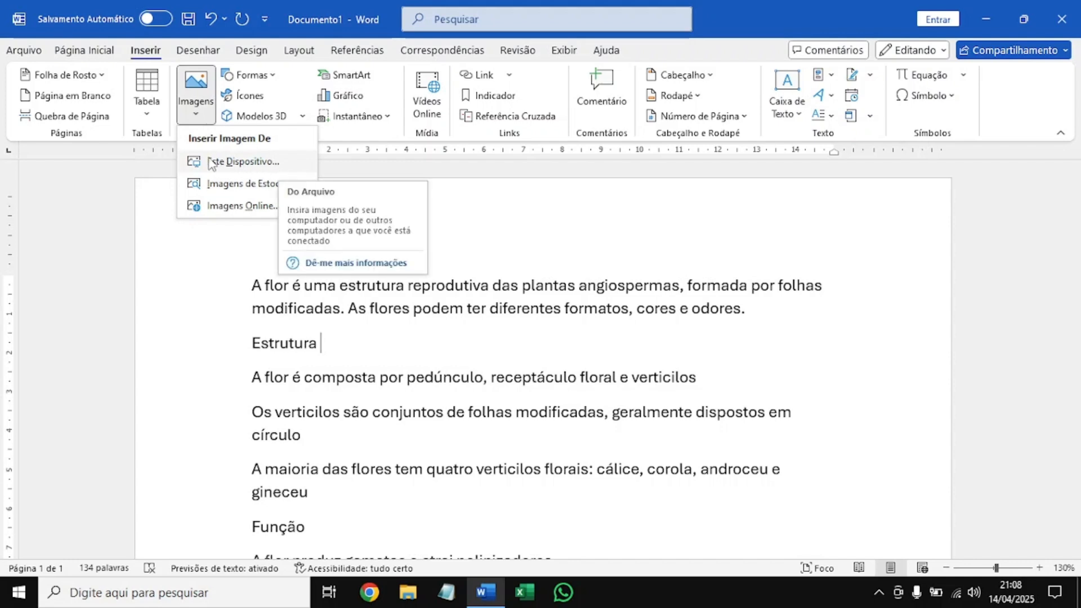
pyautogui.click(243, 161)
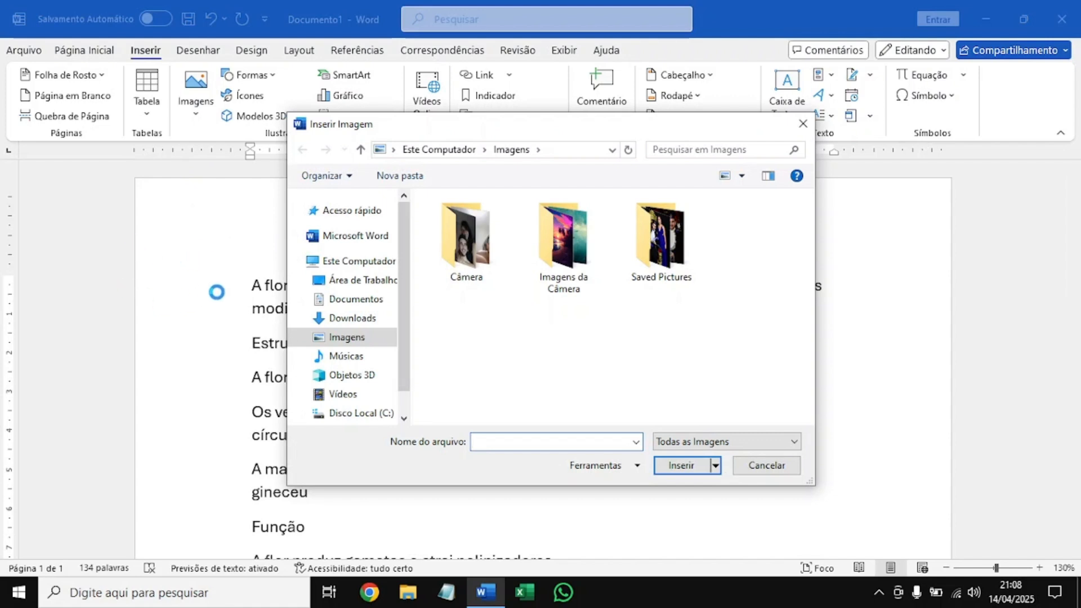
pyautogui.moveTo(458, 132); pyautogui.dragTo(576, 137)
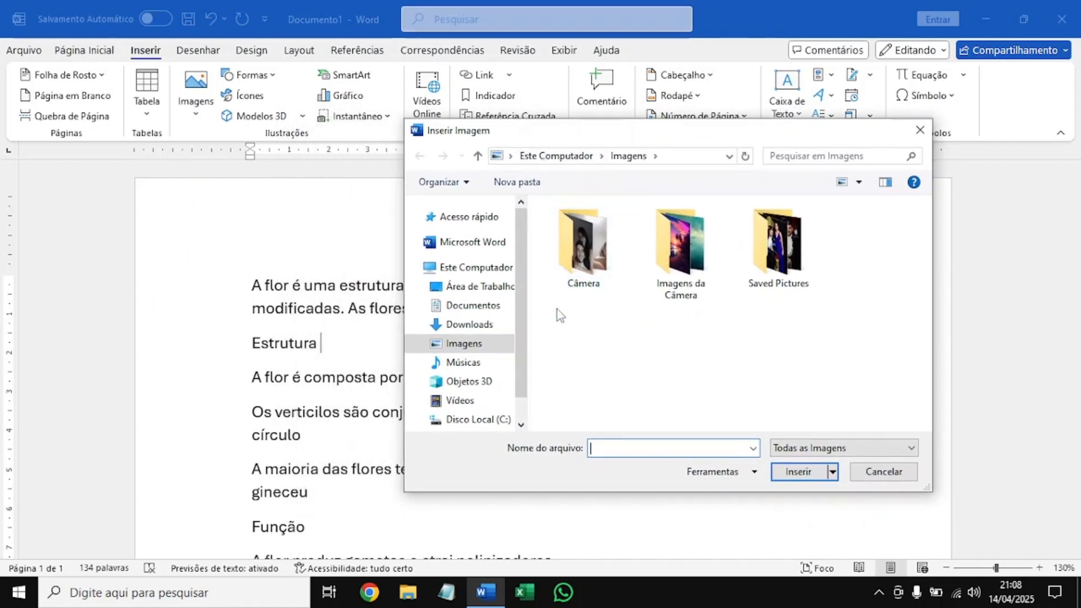
pyautogui.click(460, 342)
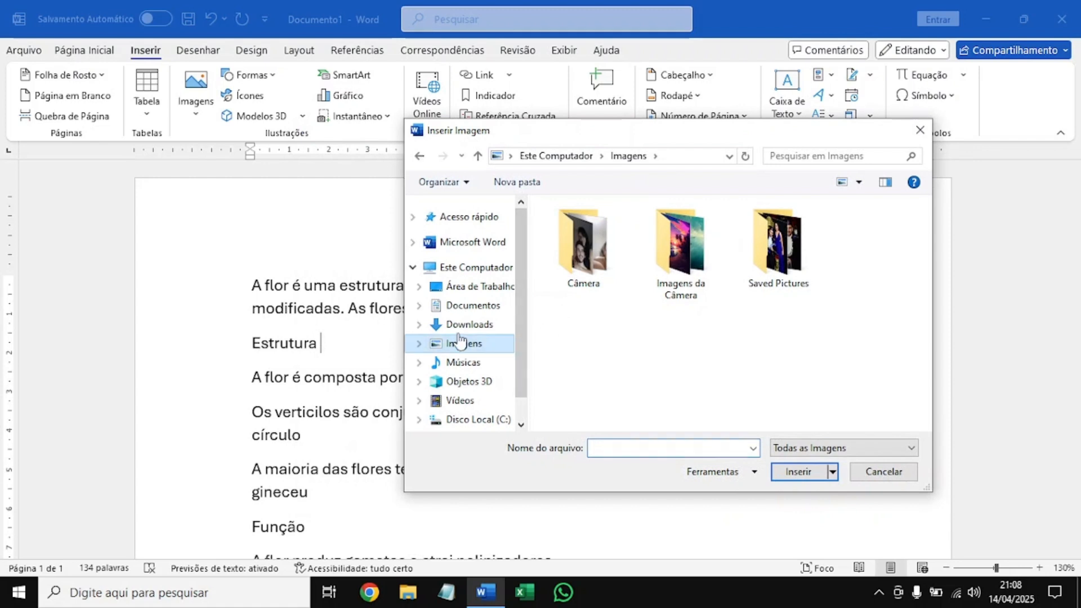
pyautogui.click(463, 326)
pyautogui.click(471, 306)
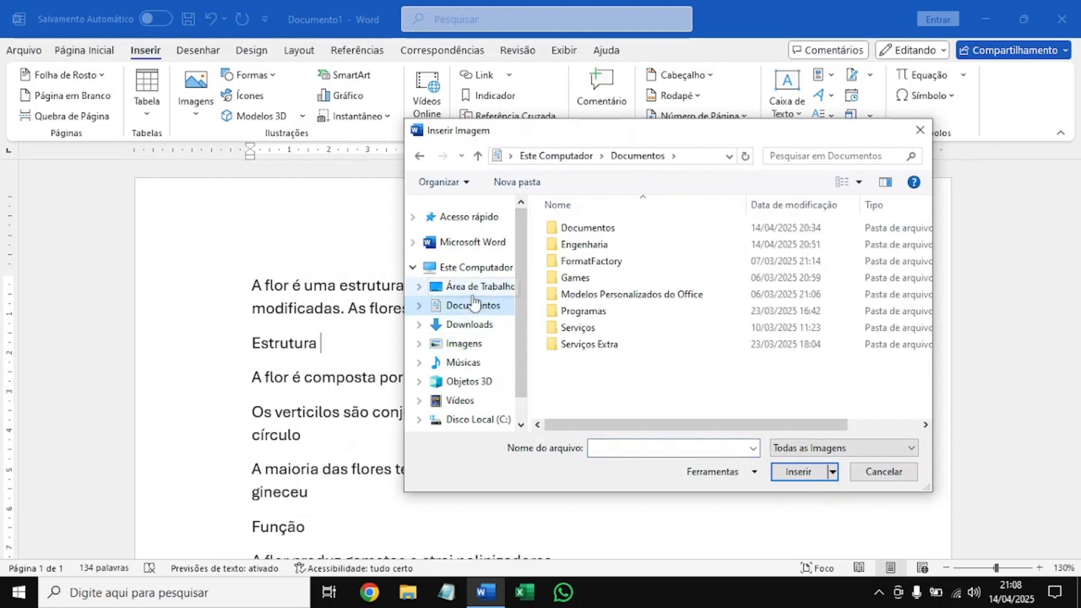
pyautogui.click(476, 286)
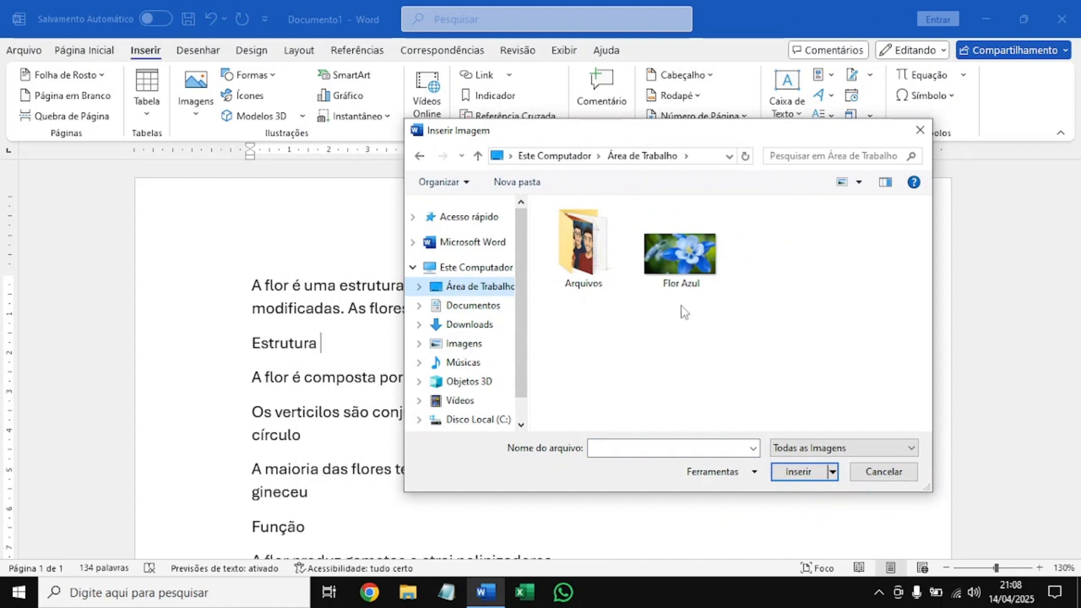
pyautogui.click(701, 256)
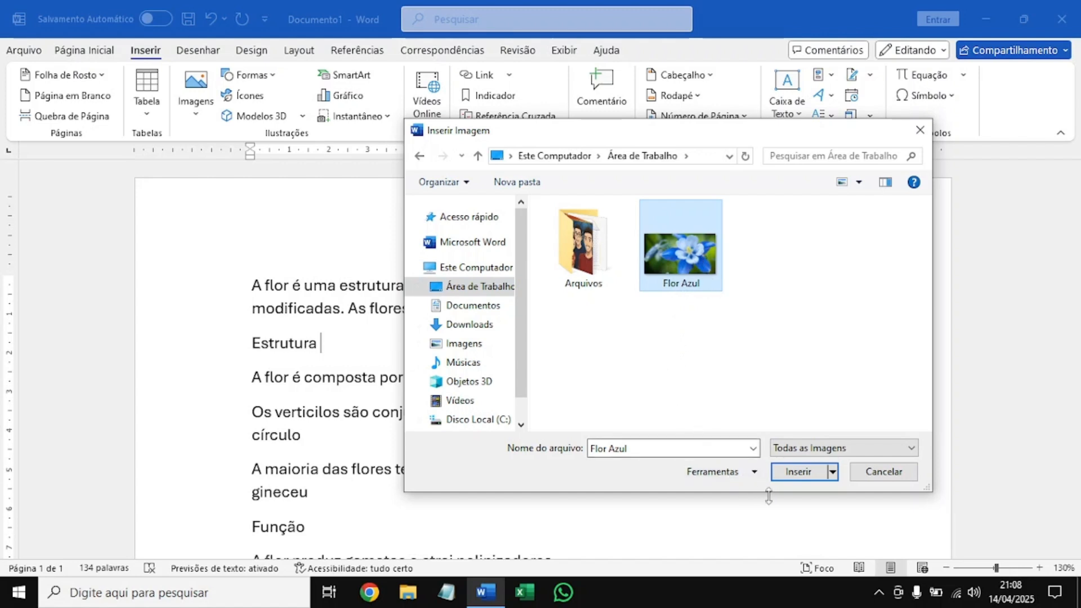
pyautogui.click(799, 472)
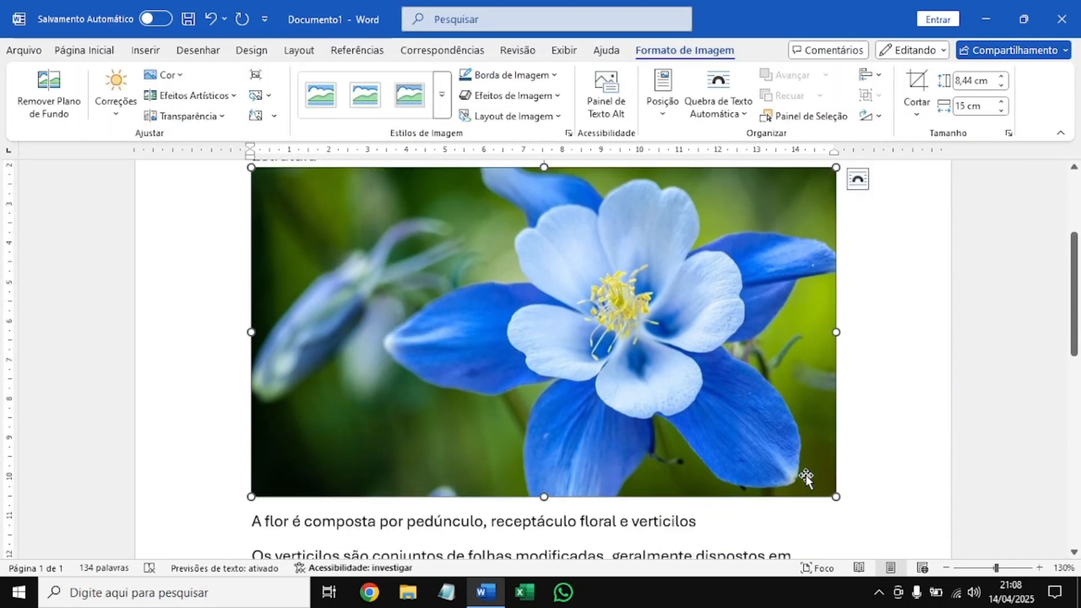
# Move the flower picture down the text to just after the "Função" heading.
pyautogui.scroll(1, 806, 477)
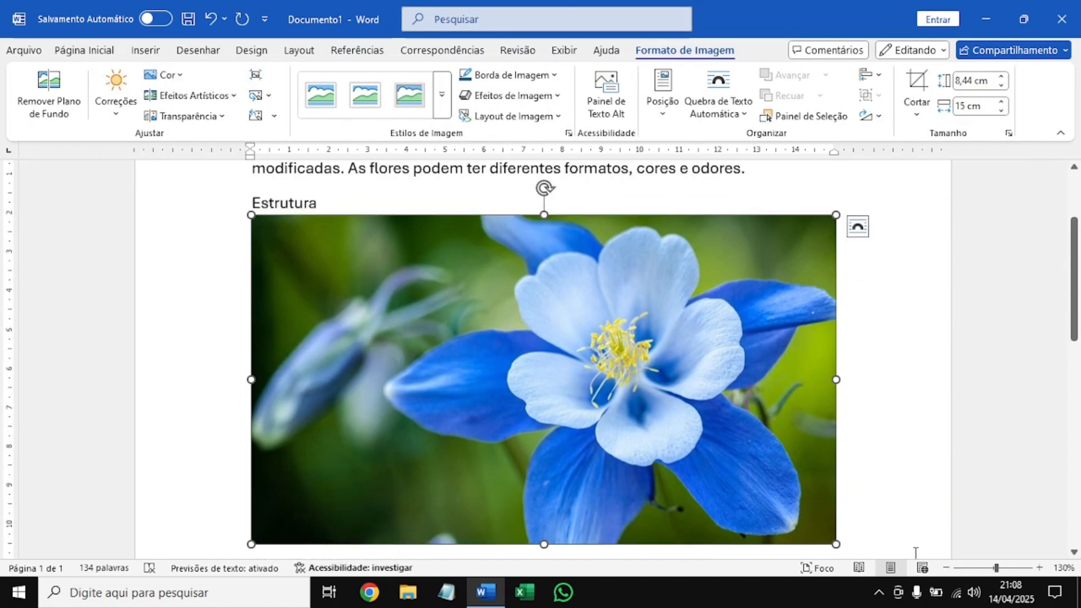
pyautogui.click(945, 567)
pyautogui.click(945, 567)
pyautogui.click(946, 567)
pyautogui.scroll(1, 728, 421)
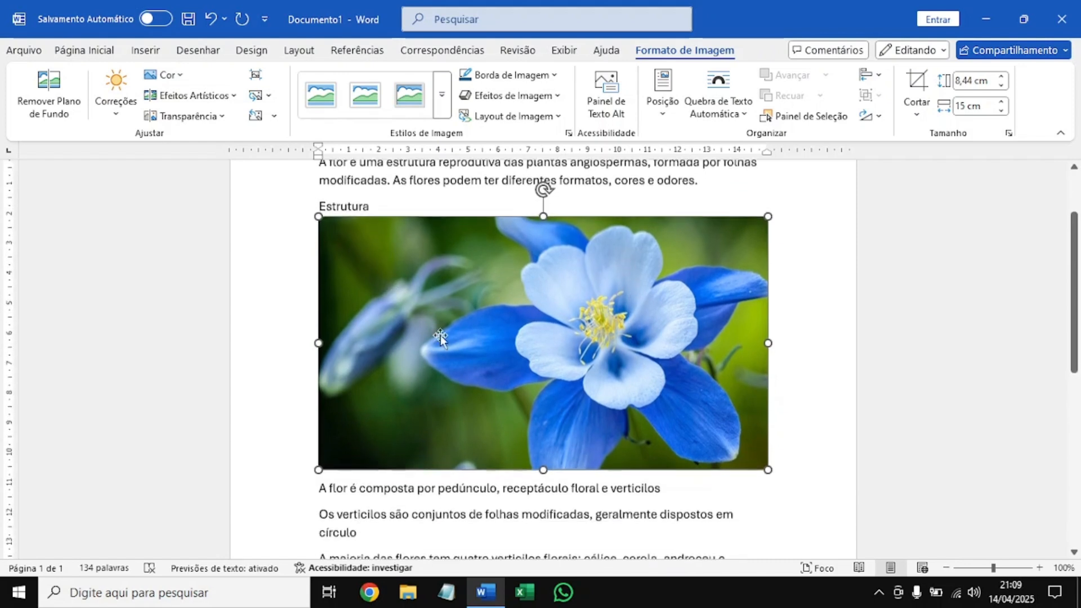
pyautogui.scroll(-2, 472, 358)
pyautogui.scroll(1, 593, 359)
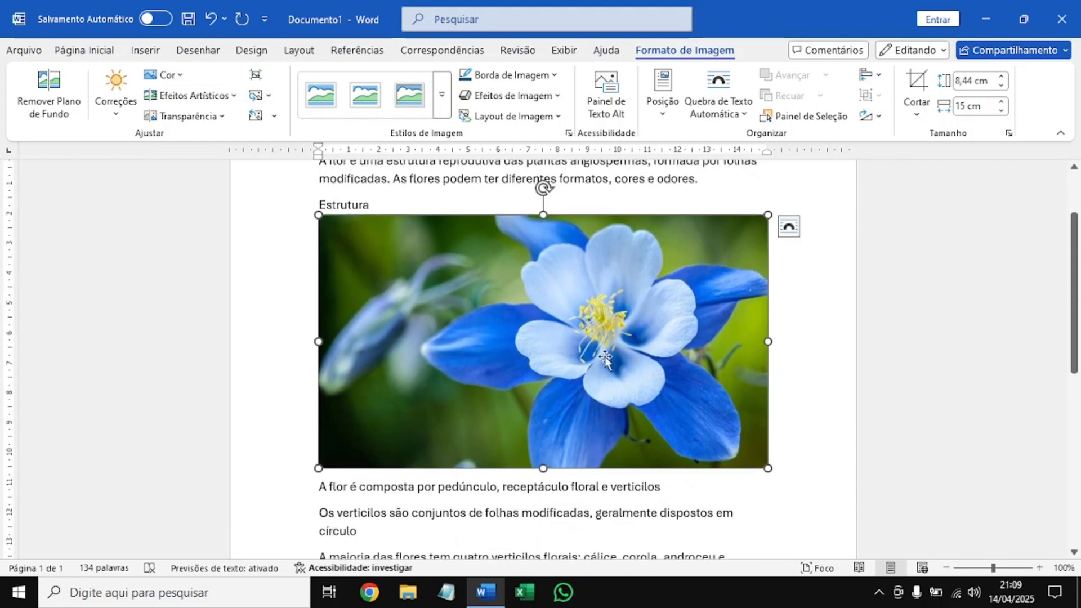
pyautogui.scroll(-1, 401, 307)
pyautogui.scroll(1, 438, 308)
pyautogui.scroll(-3, 475, 366)
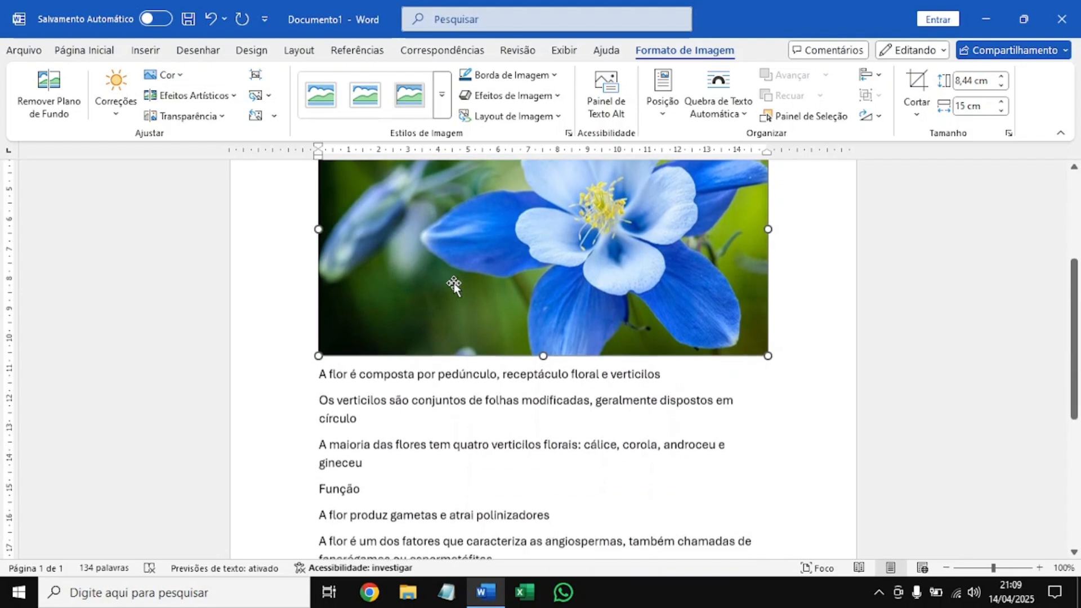
pyautogui.moveTo(449, 234); pyautogui.dragTo(320, 493)
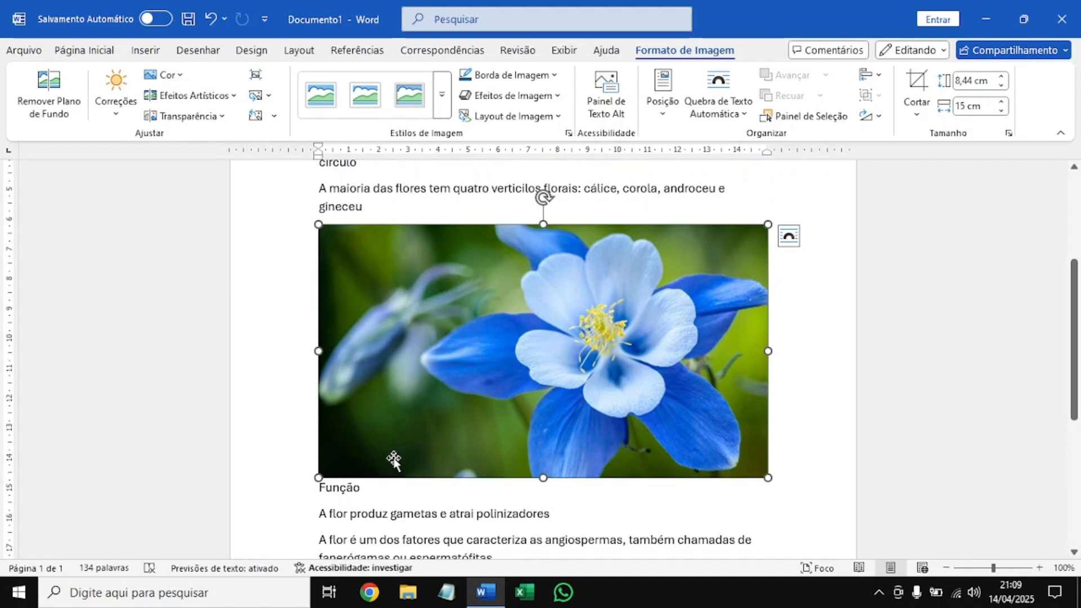
pyautogui.click(379, 489)
pyautogui.moveTo(378, 496); pyautogui.dragTo(379, 495)
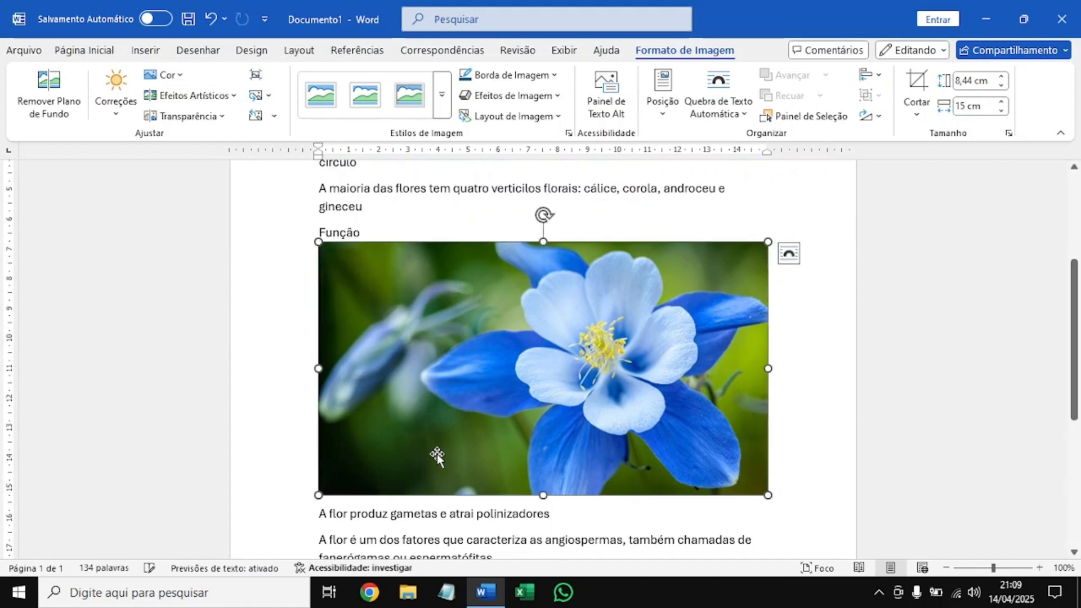
# Try resizing the flower picture from its corner and its edges to about 4.97 cm high and 9 cm wide.
pyautogui.scroll(2, 504, 354)
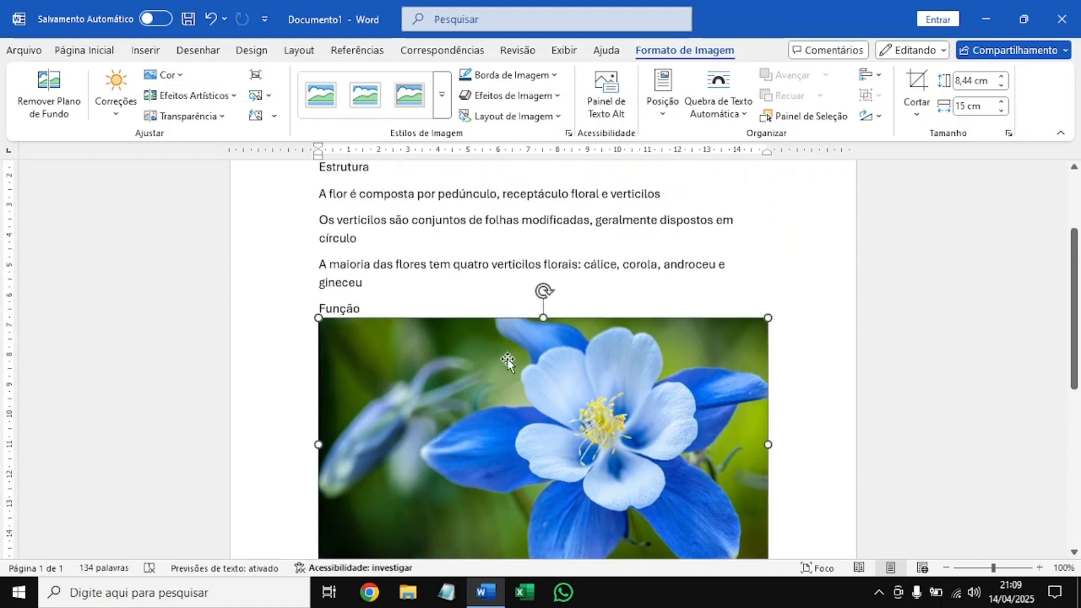
pyautogui.scroll(-2, 640, 354)
pyautogui.scroll(-1, 648, 357)
pyautogui.scroll(1, 647, 356)
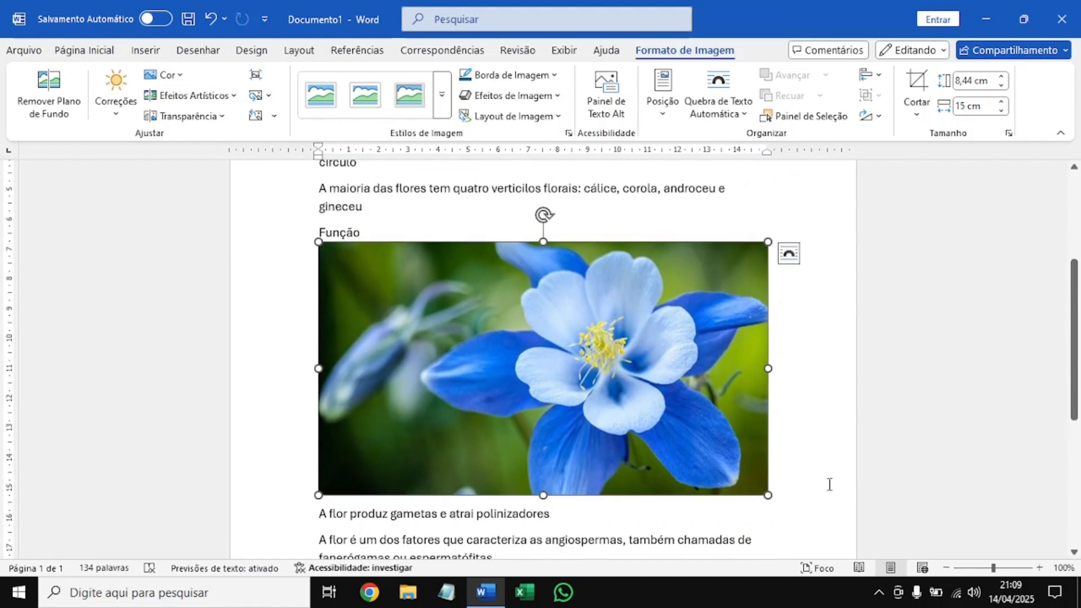
pyautogui.click(730, 521)
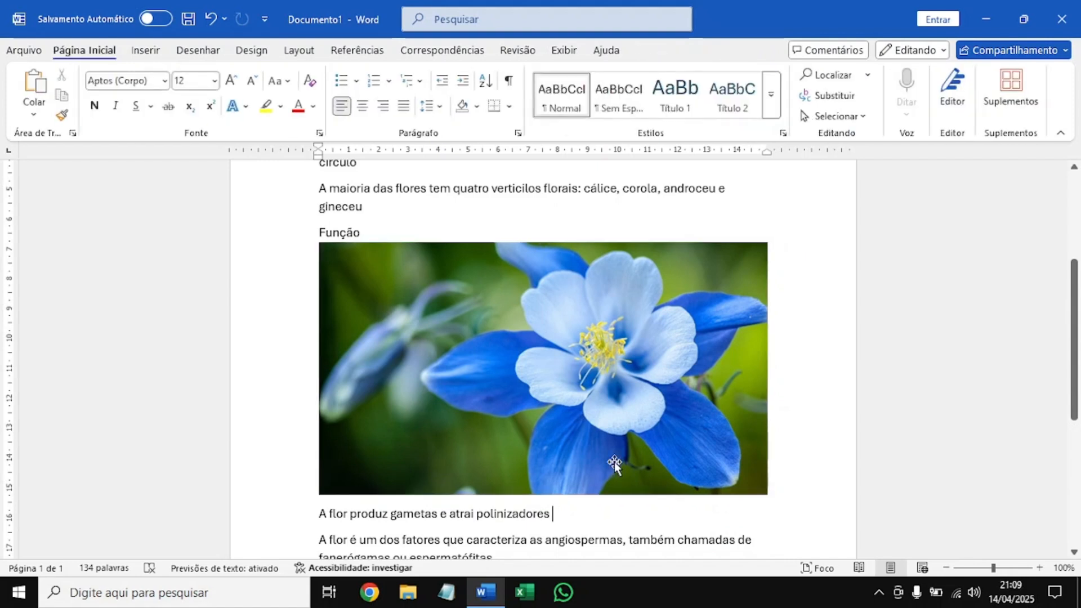
pyautogui.click(561, 348)
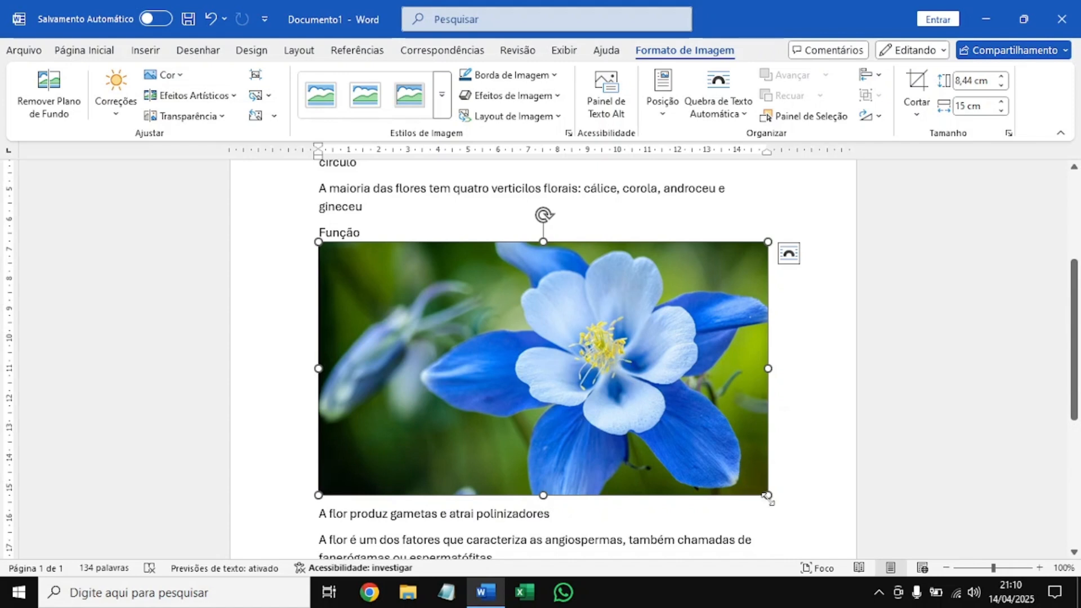
pyautogui.moveTo(767, 496); pyautogui.dragTo(675, 419)
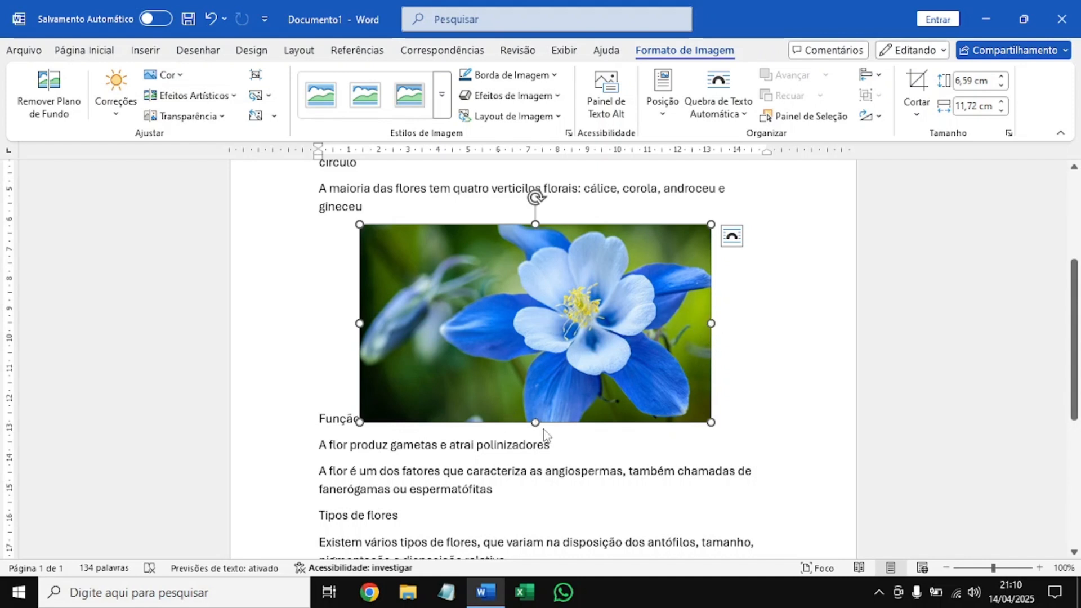
pyautogui.moveTo(711, 323); pyautogui.dragTo(625, 323)
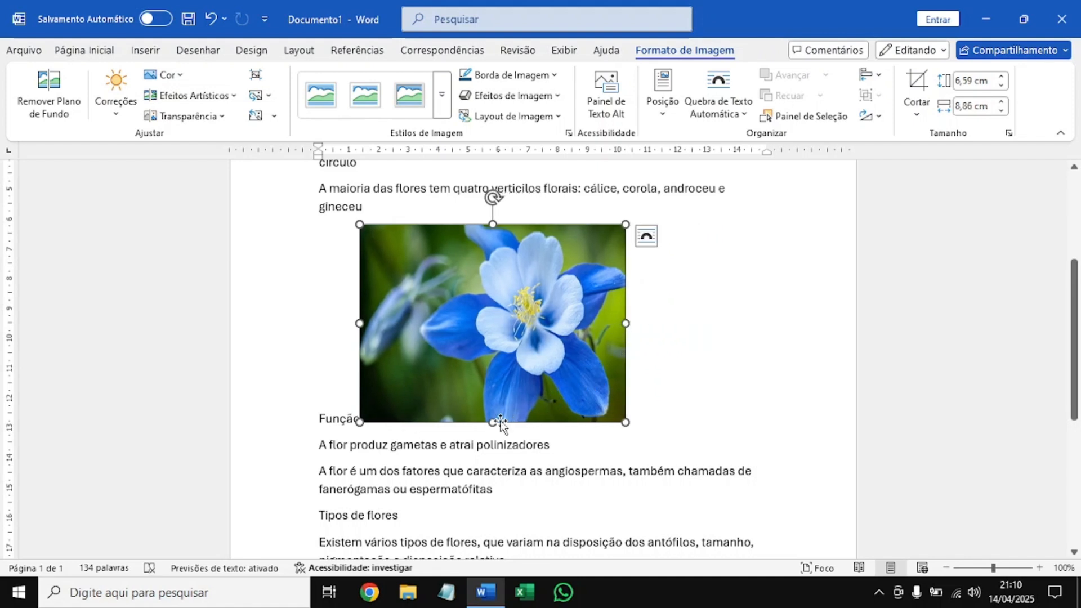
pyautogui.moveTo(491, 419); pyautogui.dragTo(491, 373)
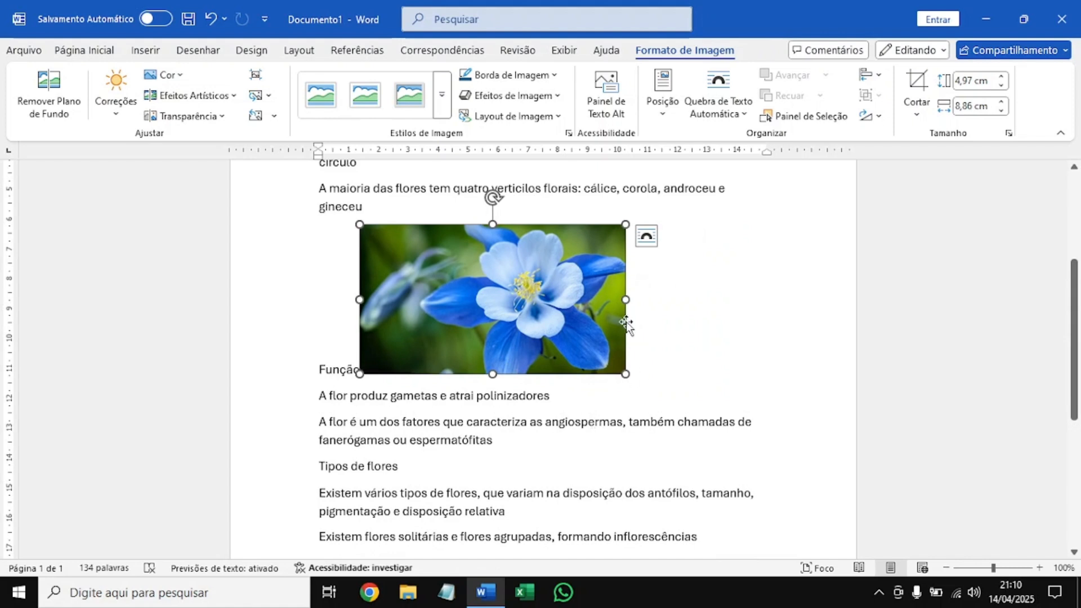
pyautogui.moveTo(625, 299); pyautogui.dragTo(629, 300)
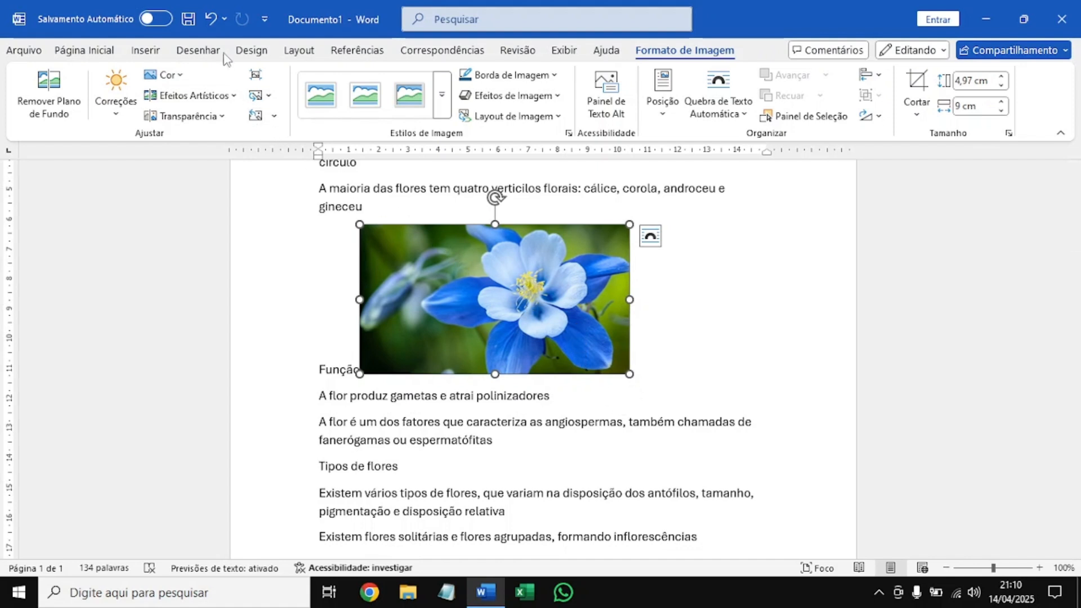
# Undo all the size changes made to the flower picture.
pyautogui.click(212, 20)
pyautogui.click(212, 20)
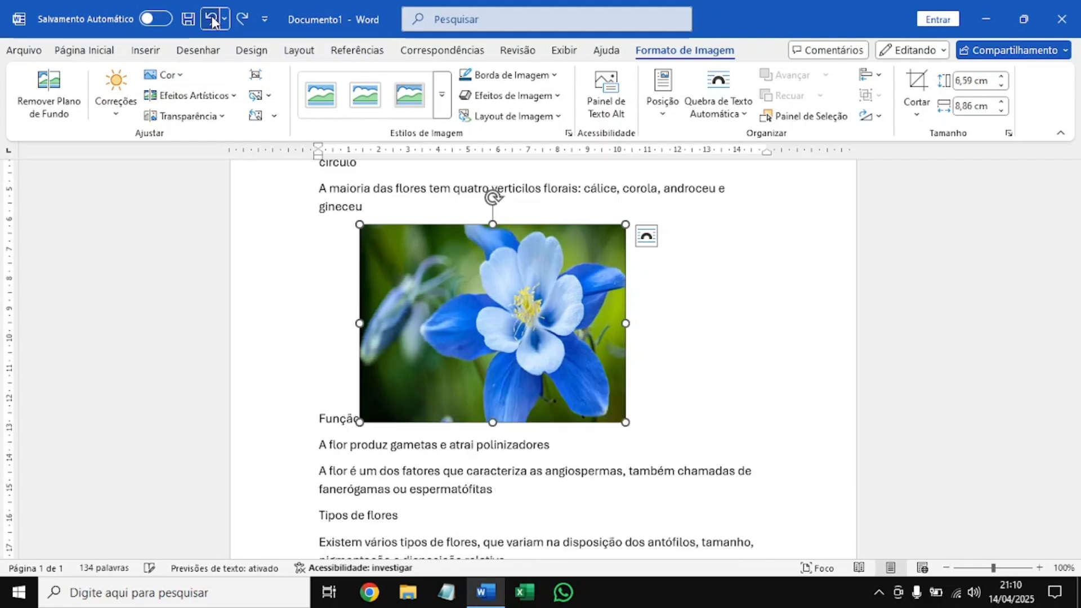
pyautogui.click(212, 21)
pyautogui.click(212, 21)
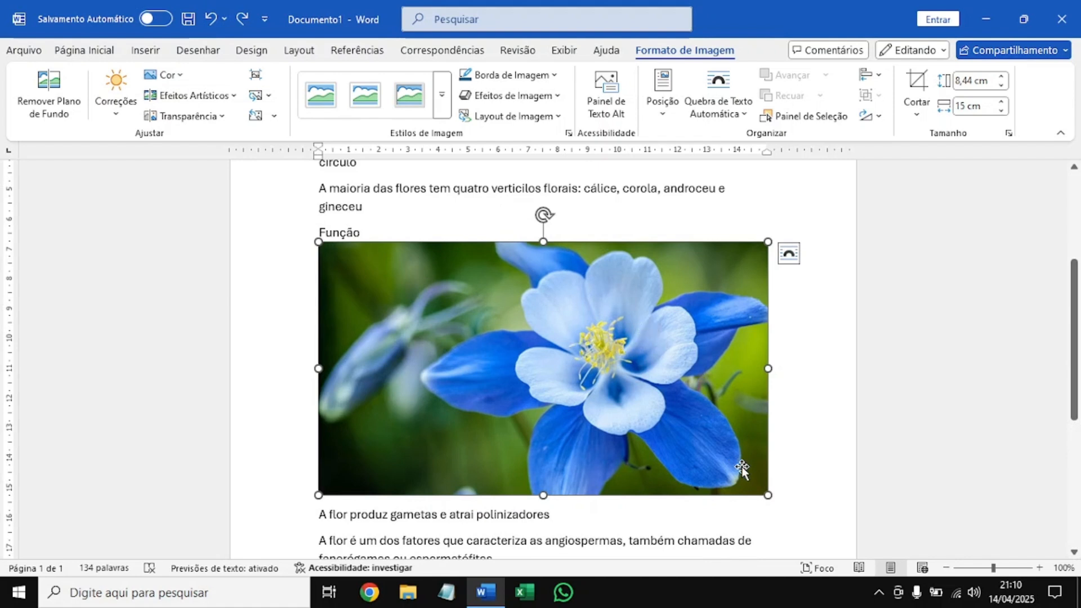
# Shrink the flower picture proportionally to about 5.91 by 10.5 cm and move it in front of the word "Função".
pyautogui.moveTo(762, 490); pyautogui.dragTo(637, 385)
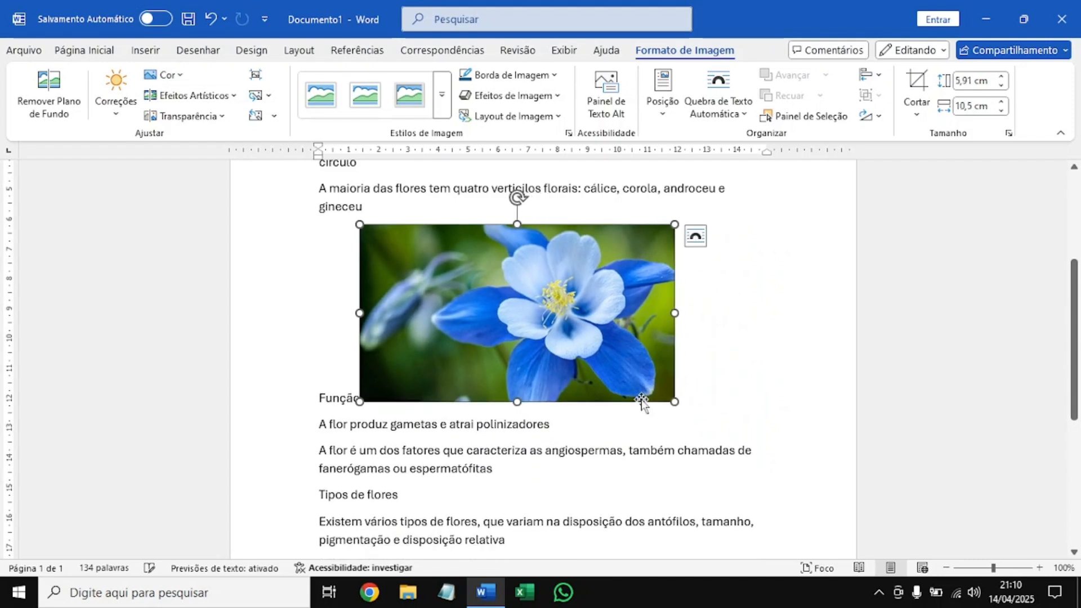
pyautogui.scroll(2, 548, 332)
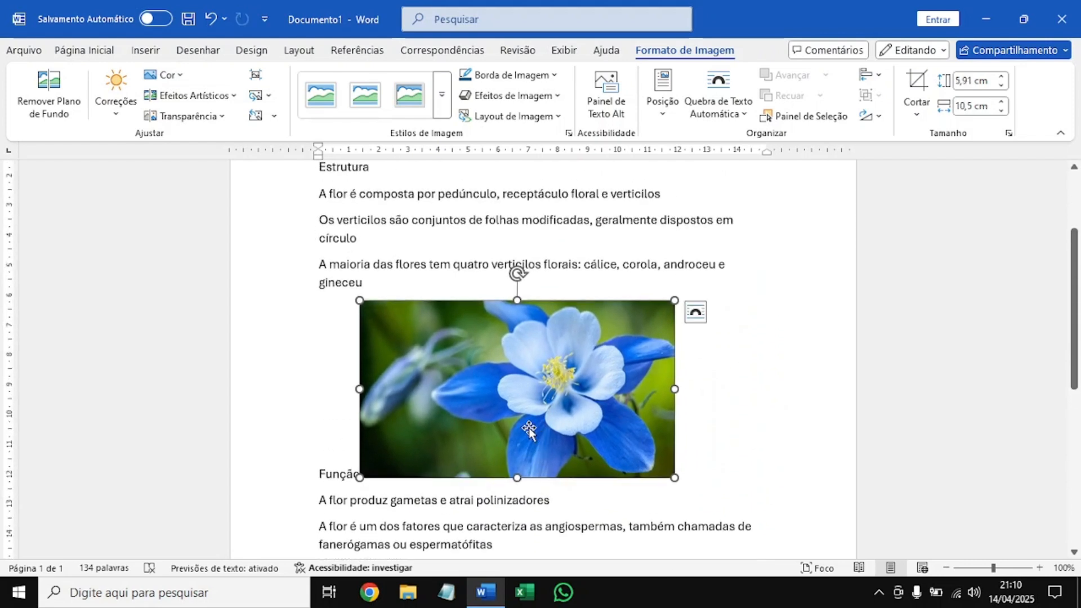
pyautogui.moveTo(552, 400); pyautogui.dragTo(318, 434)
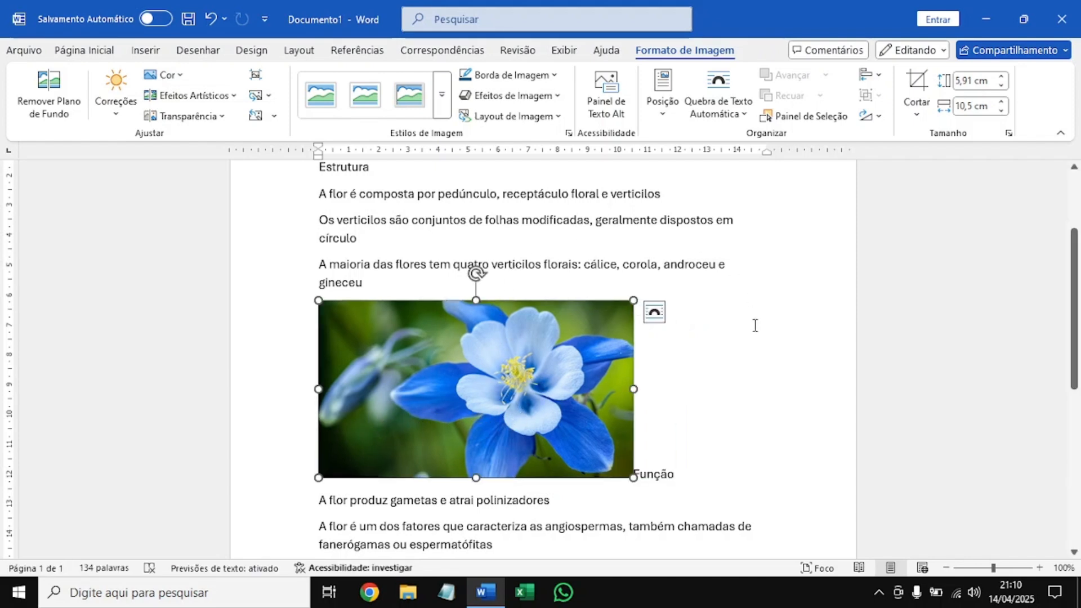
pyautogui.scroll(1, 563, 276)
pyautogui.scroll(-1, 566, 277)
# Set the flower picture's text wrapping to Quadrado so the "Função" section flows beside it.
pyautogui.click(601, 280)
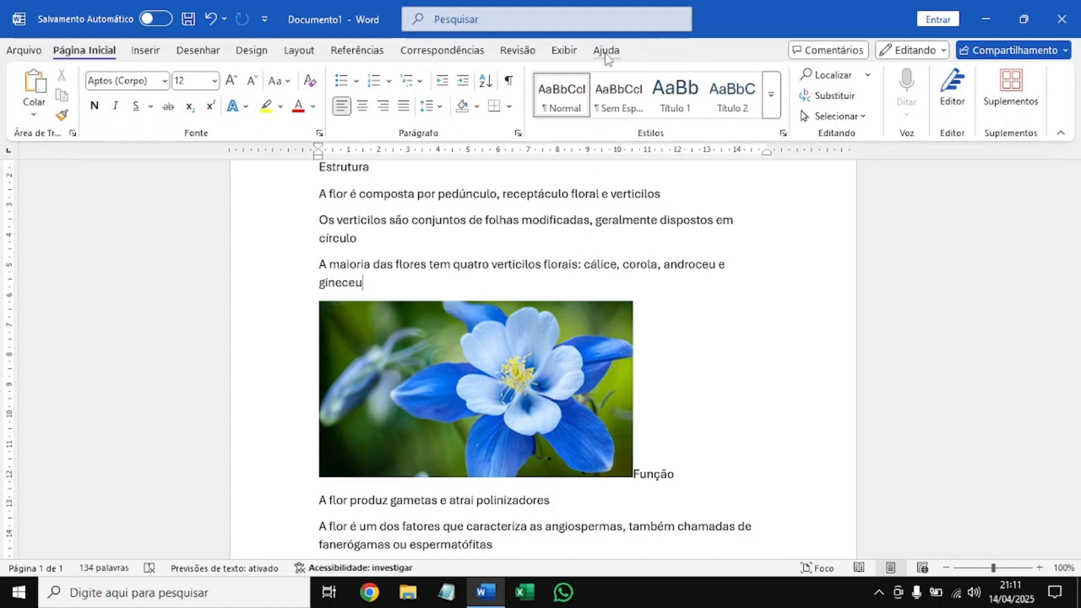
pyautogui.click(460, 356)
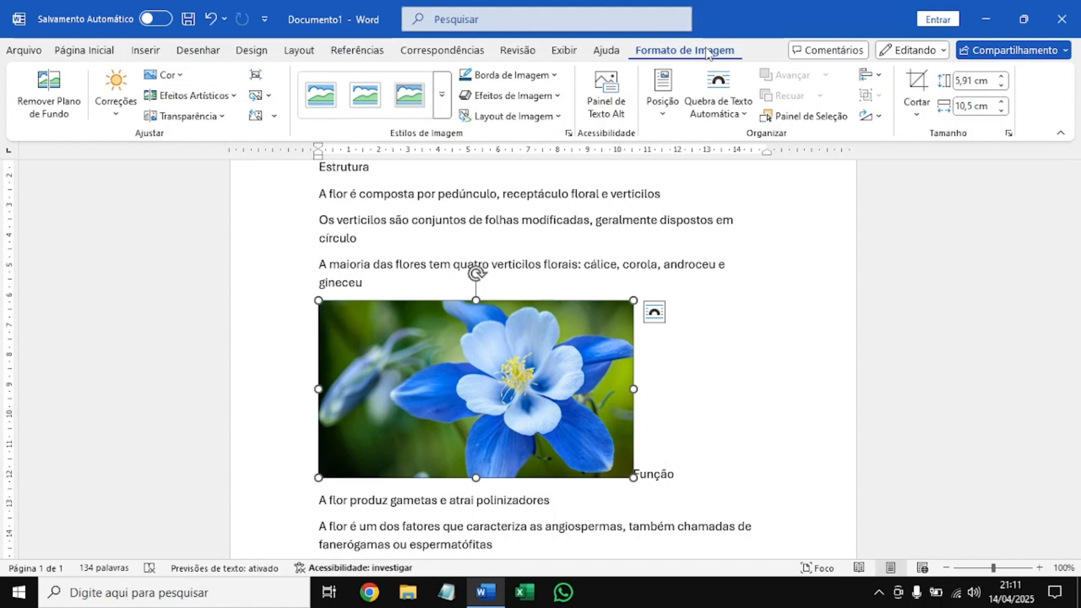
pyautogui.click(703, 103)
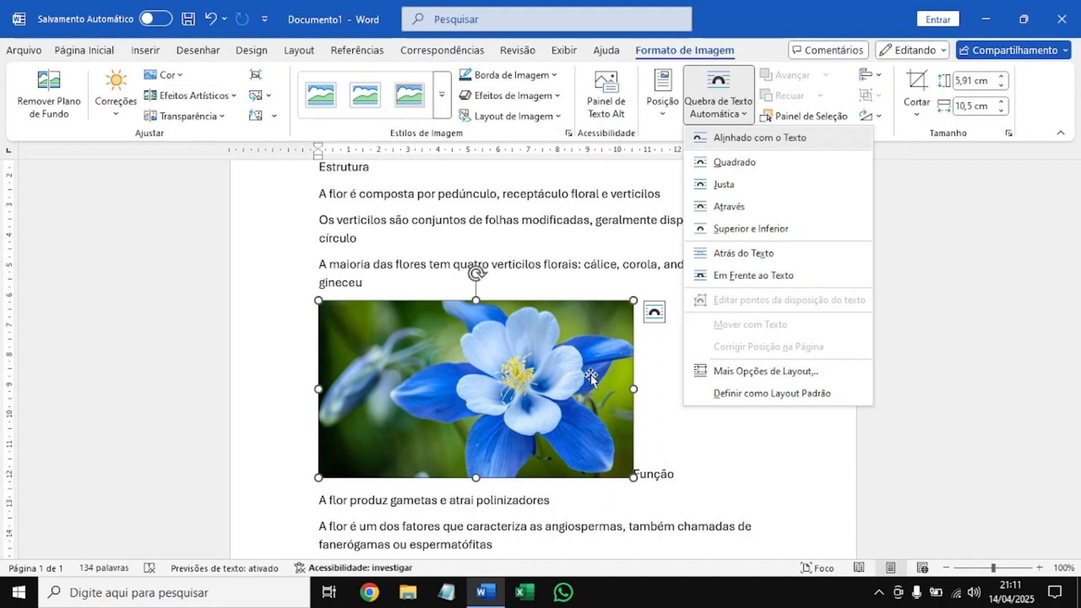
pyautogui.click(725, 170)
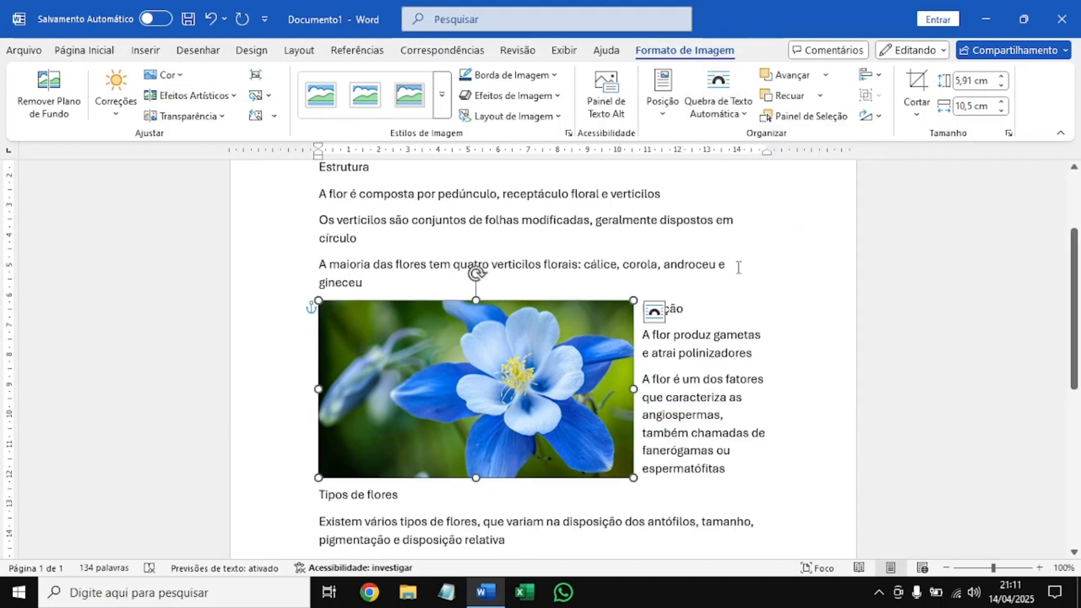
pyautogui.click(740, 297)
pyautogui.scroll(-3, 740, 297)
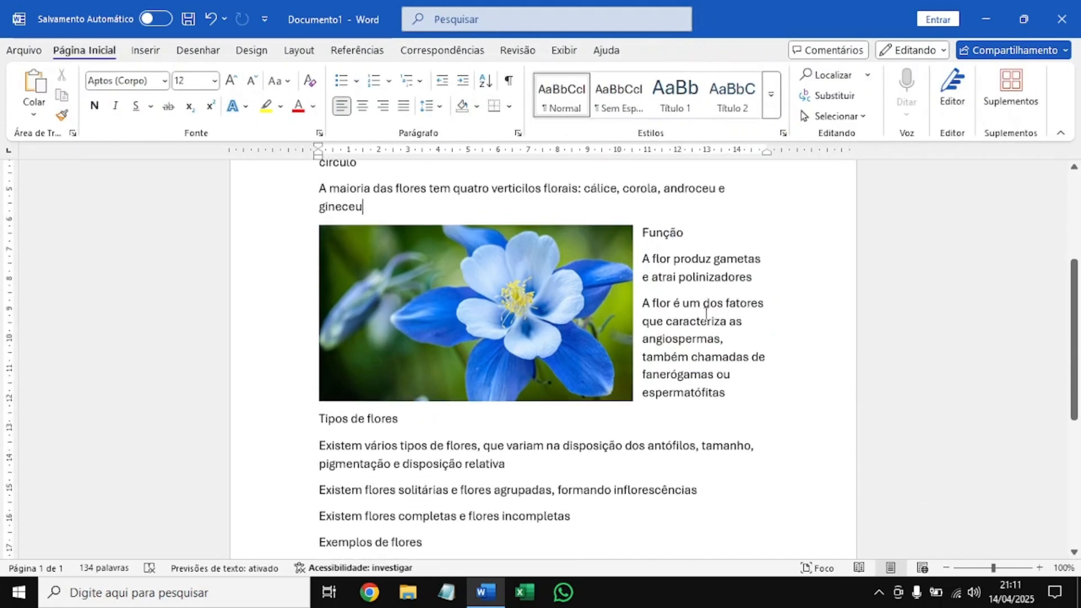
# Try moving the flower picture sideways into the "Função" text, and return it to the left margin.
pyautogui.moveTo(461, 338); pyautogui.dragTo(599, 358)
pyautogui.hotkey('ctrl', 'z')
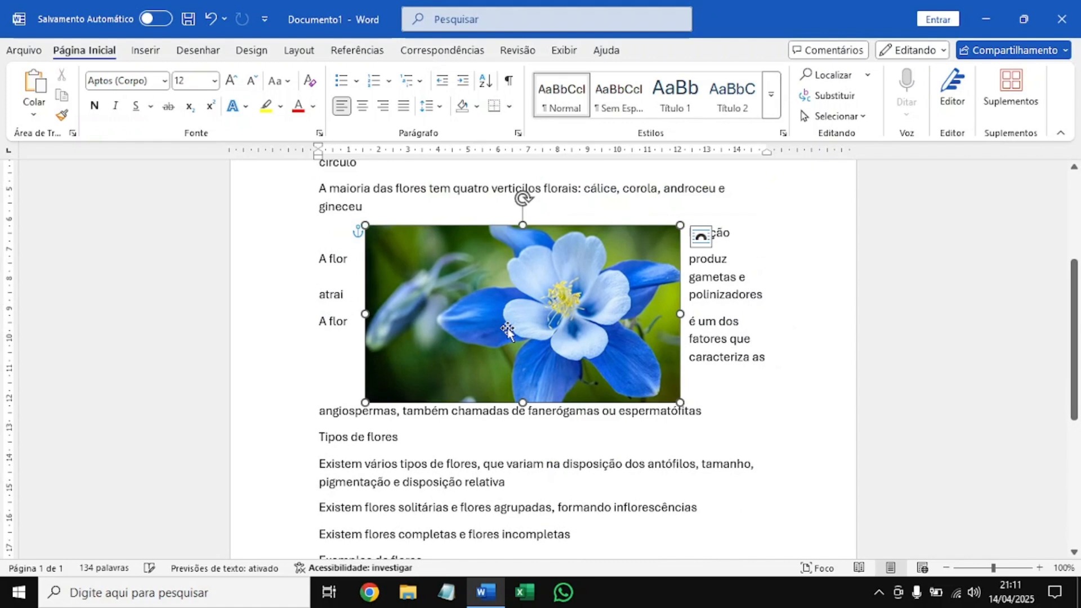
pyautogui.moveTo(602, 333); pyautogui.dragTo(555, 332)
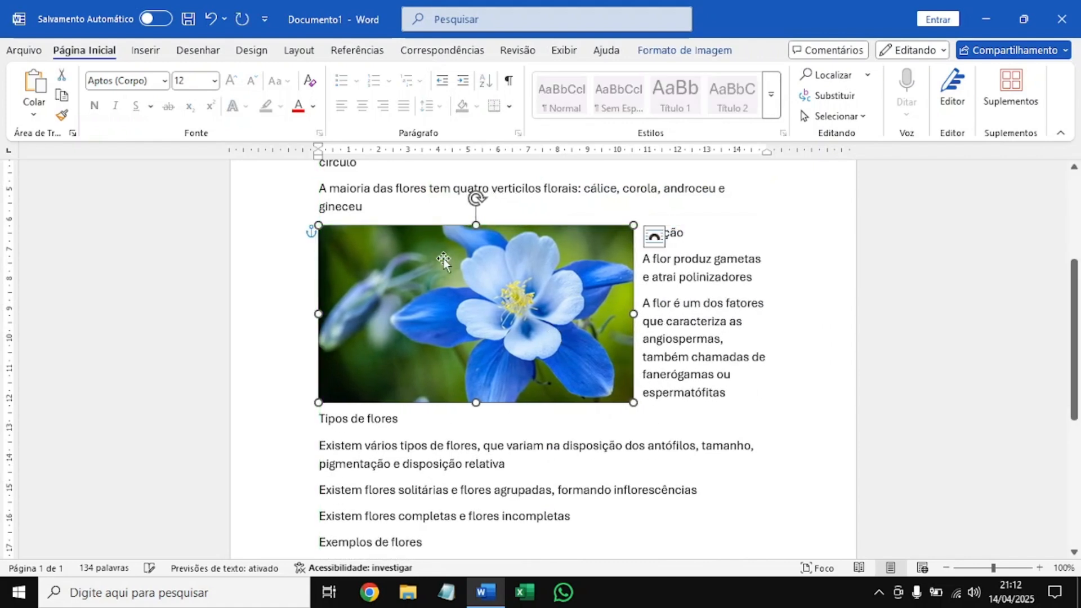
pyautogui.click(461, 448)
pyautogui.scroll(2, 417, 279)
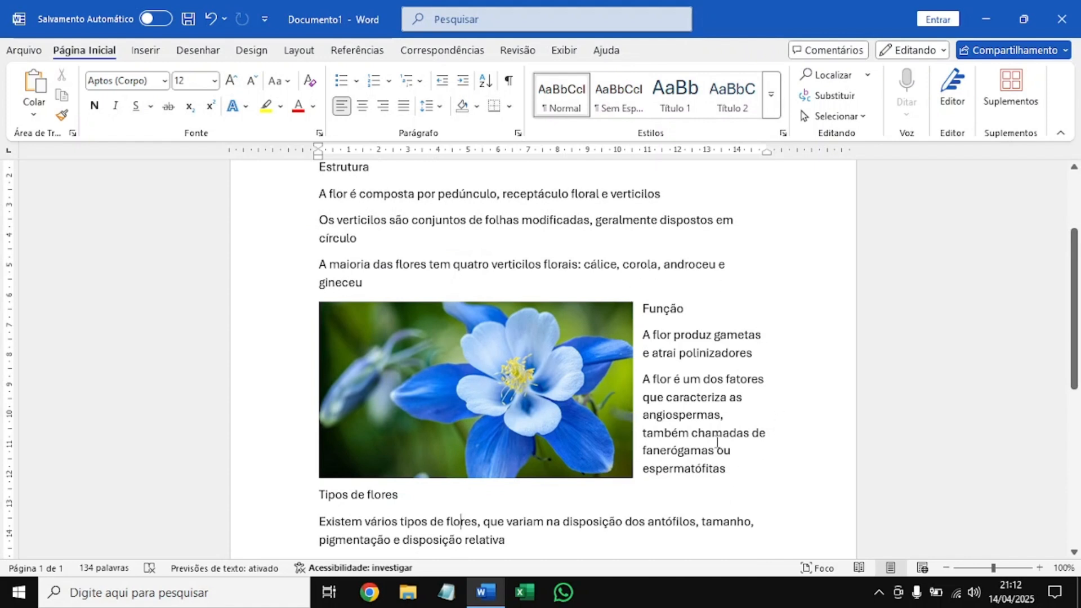
pyautogui.scroll(2, 716, 442)
pyautogui.scroll(-1, 620, 437)
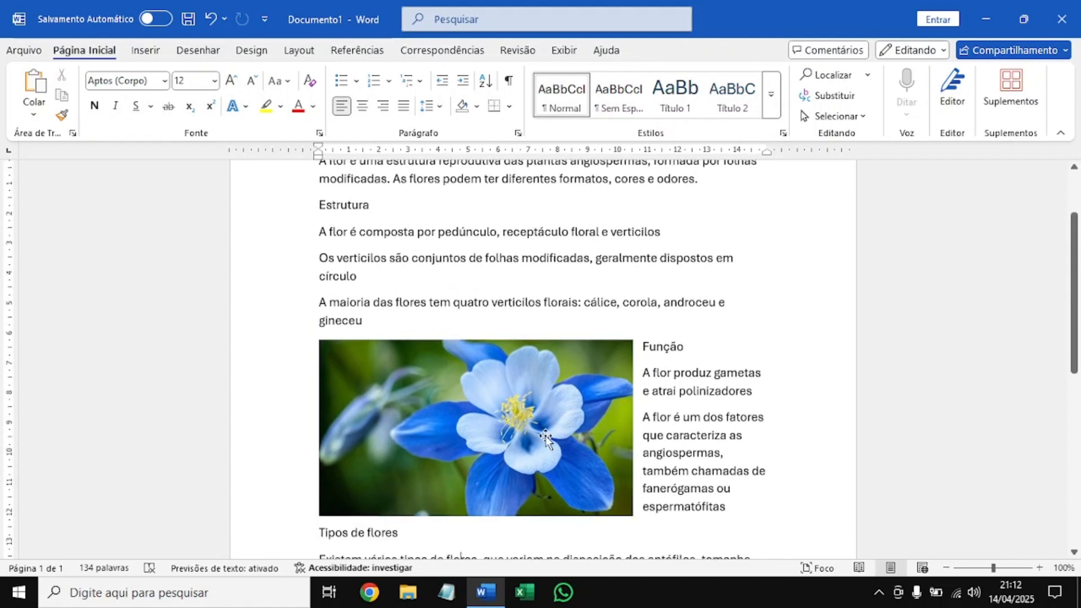
# Shift the flower picture slightly away from the left margin, keeping it beside the "Função" section.
pyautogui.click(546, 438)
pyautogui.click(684, 50)
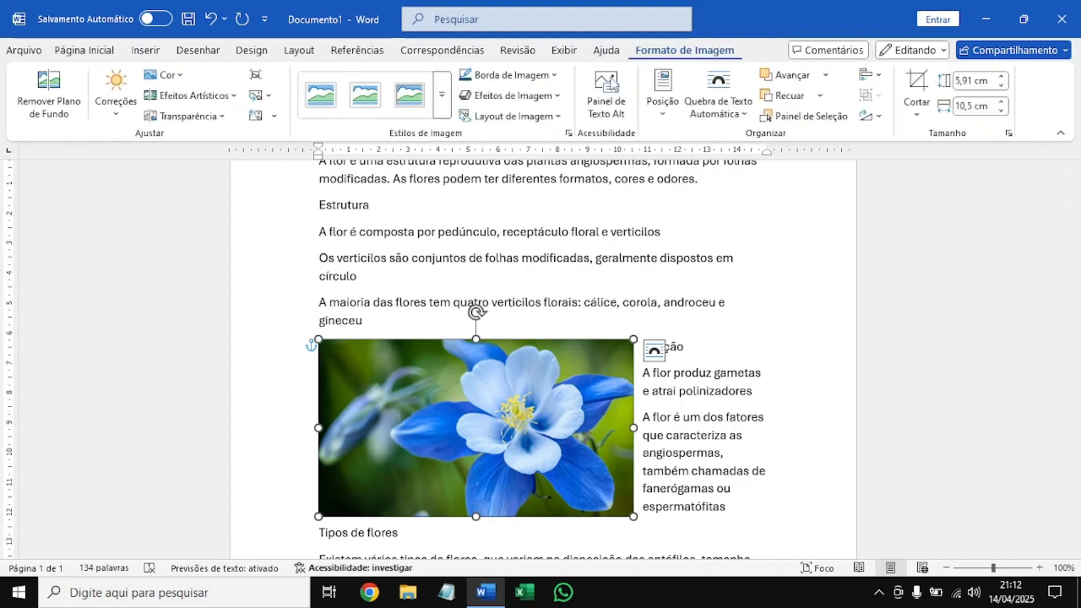
pyautogui.click(714, 91)
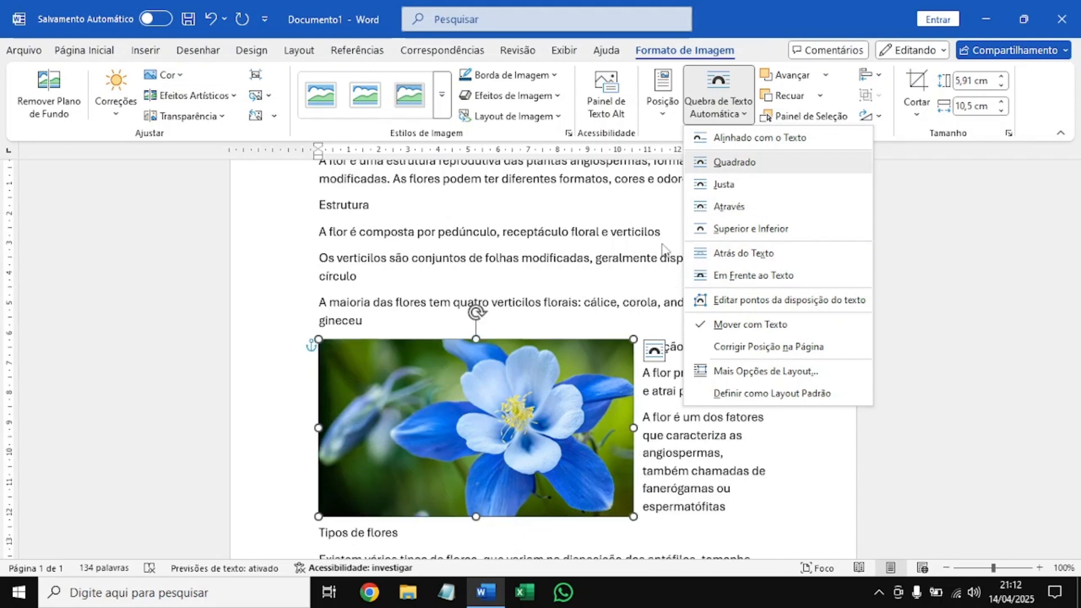
pyautogui.click(495, 425)
pyautogui.moveTo(505, 418); pyautogui.dragTo(524, 413)
pyautogui.scroll(-2, 648, 322)
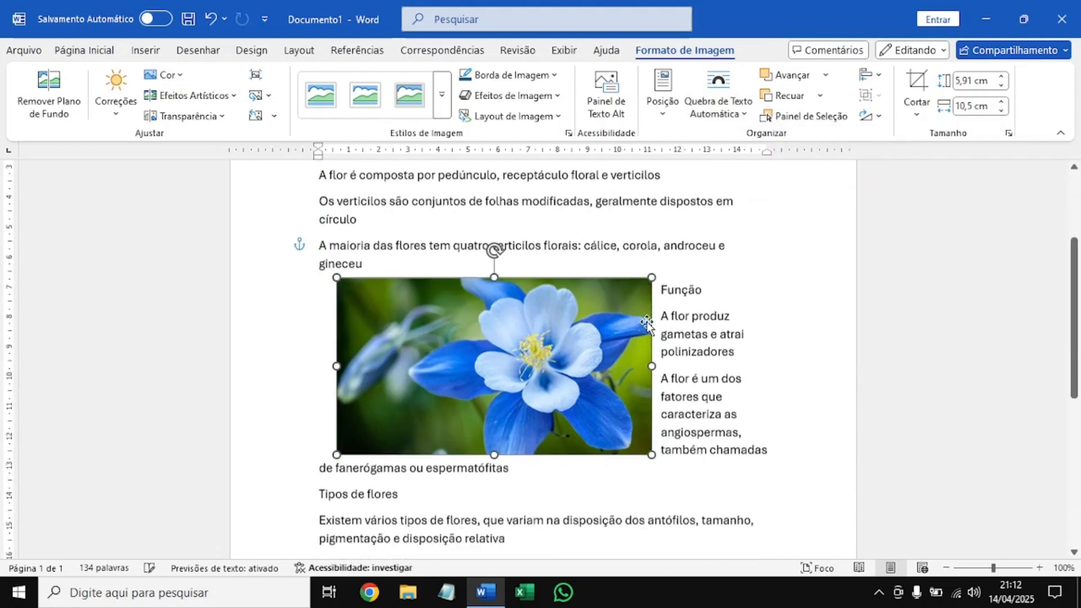
# Rotate the flower picture clockwise and shrink it to about 3.74 cm high and 6.65 cm wide among the paragraphs.
pyautogui.moveTo(494, 193); pyautogui.dragTo(542, 207)
pyautogui.moveTo(515, 285); pyautogui.dragTo(566, 286)
pyautogui.moveTo(638, 462); pyautogui.dragTo(562, 348)
pyautogui.scroll(1, 568, 395)
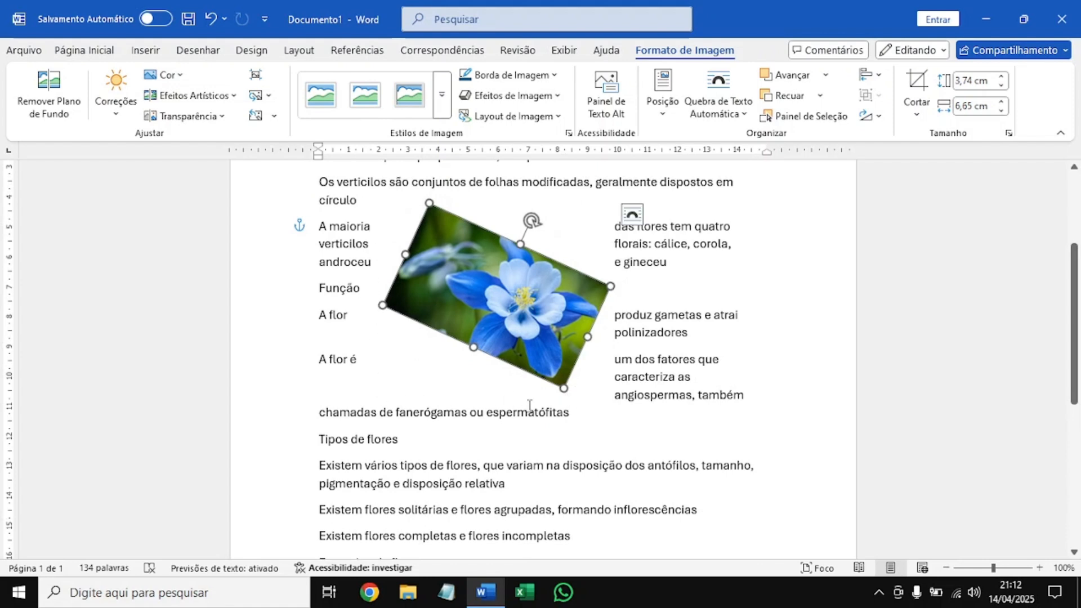
pyautogui.moveTo(532, 220); pyautogui.dragTo(550, 231)
pyautogui.scroll(1, 545, 326)
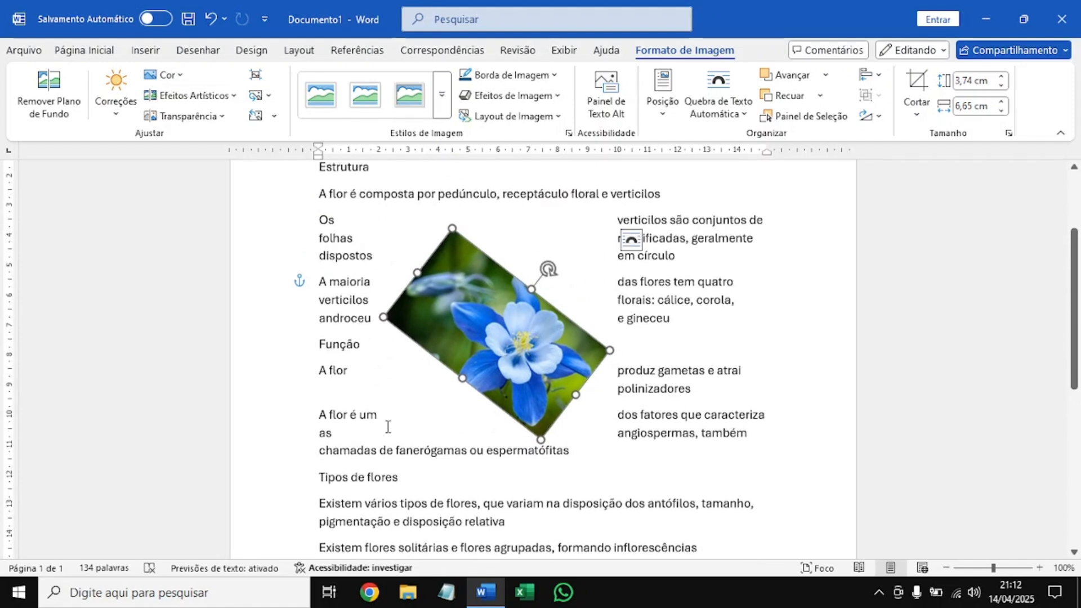
# Set the rotated picture's text wrapping to Justa and tilt the picture counterclockwise.
pyautogui.click(708, 114)
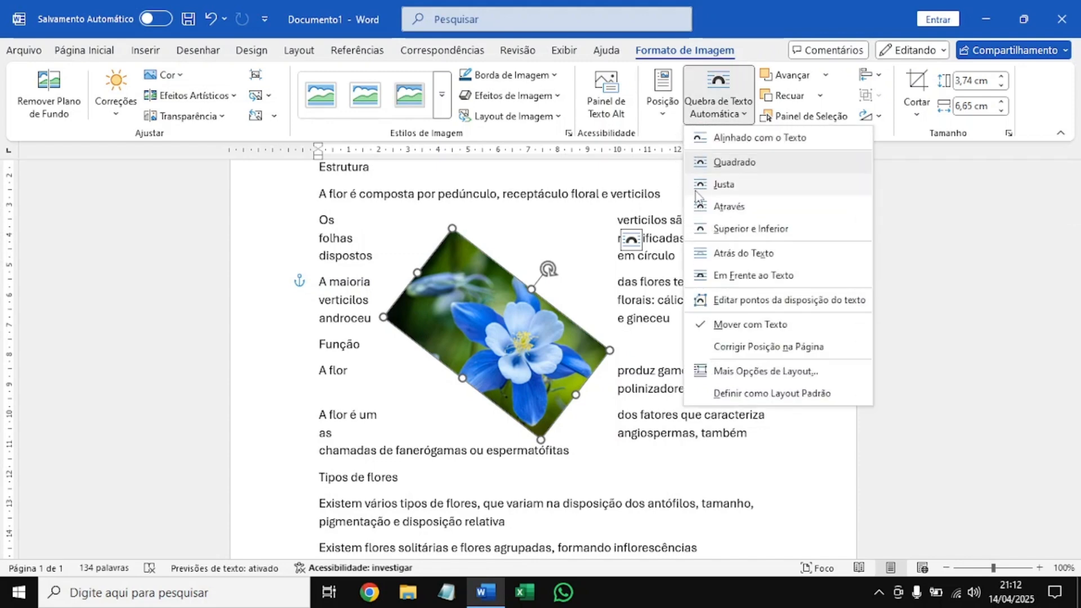
pyautogui.click(723, 184)
pyautogui.click(725, 103)
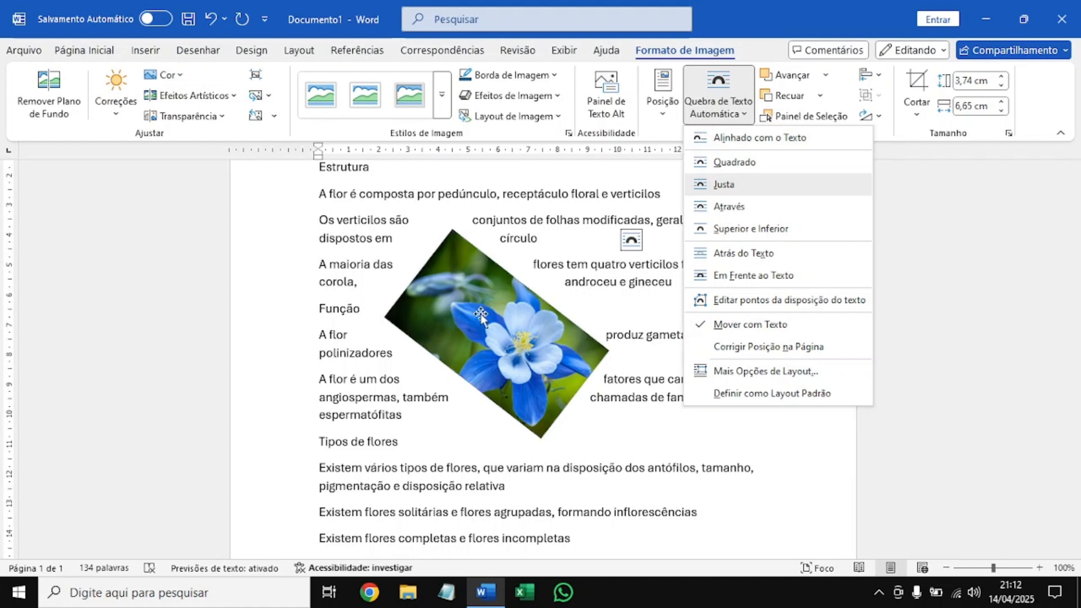
pyautogui.click(724, 103)
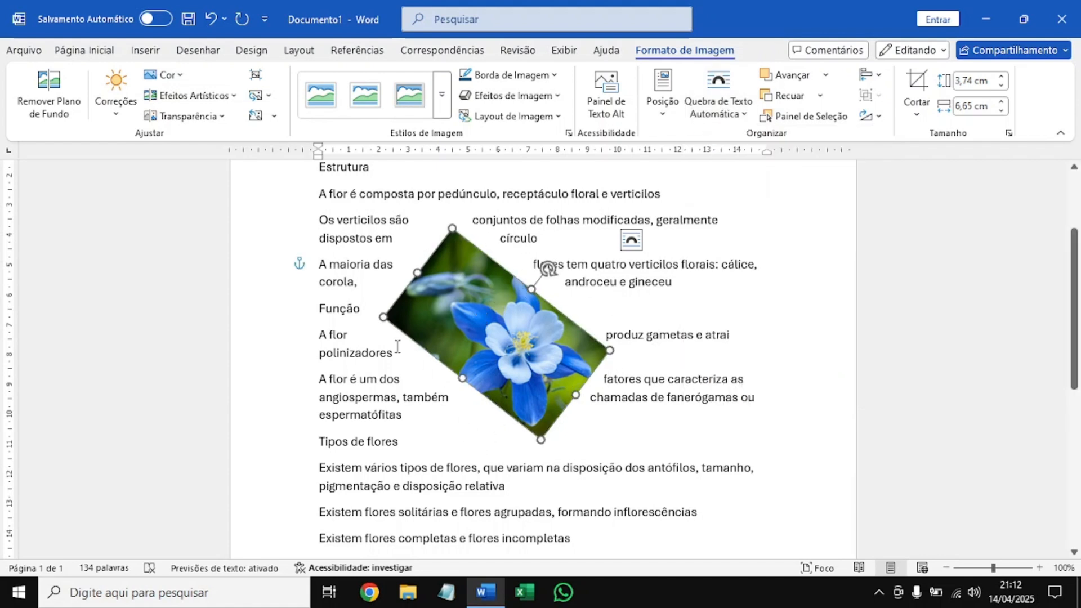
pyautogui.moveTo(547, 269); pyautogui.dragTo(490, 256)
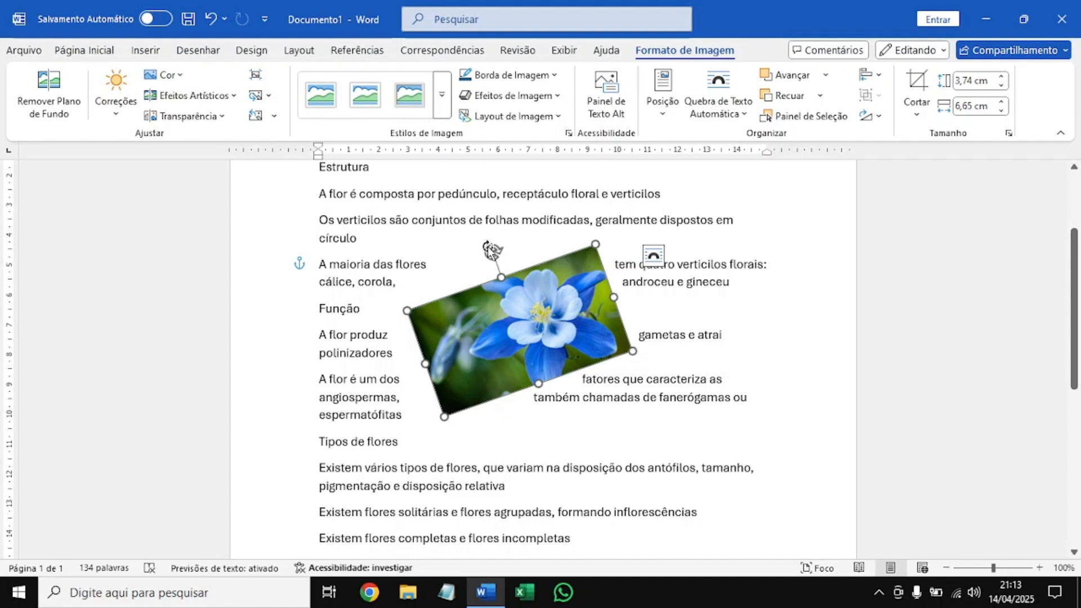
# Set the tilted picture's text wrapping to Através and rotate the picture back to upright.
pyautogui.click(698, 114)
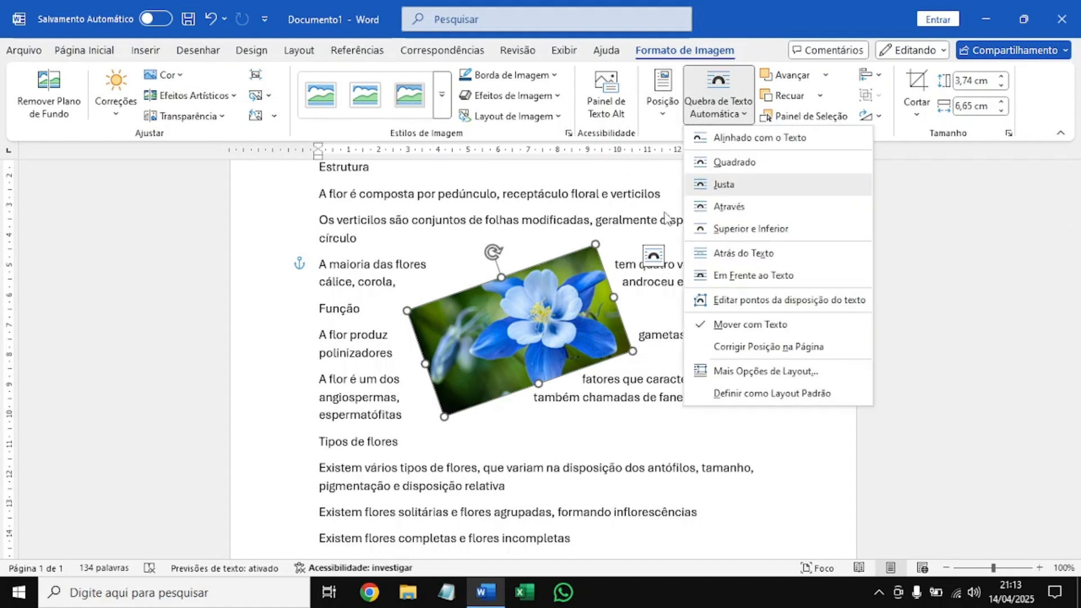
pyautogui.click(757, 210)
pyautogui.moveTo(496, 250); pyautogui.dragTo(521, 246)
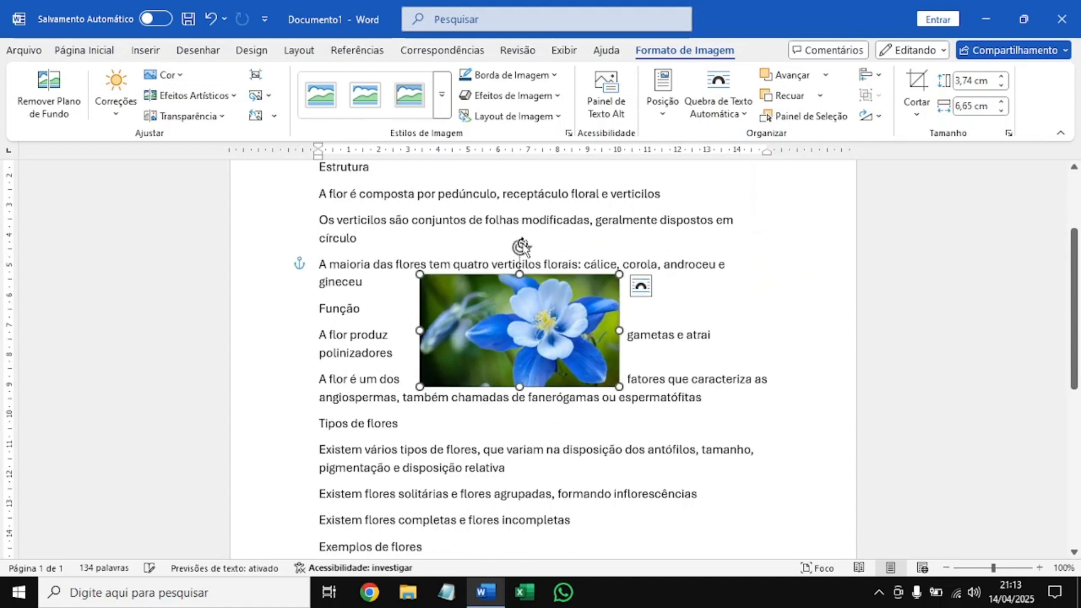
# Enlarge the picture to about 5.5 by 9.78 cm and wrap it as Superior e Inferior, centred above the word "gineceu".
pyautogui.moveTo(618, 386); pyautogui.dragTo(713, 439)
pyautogui.click(720, 107)
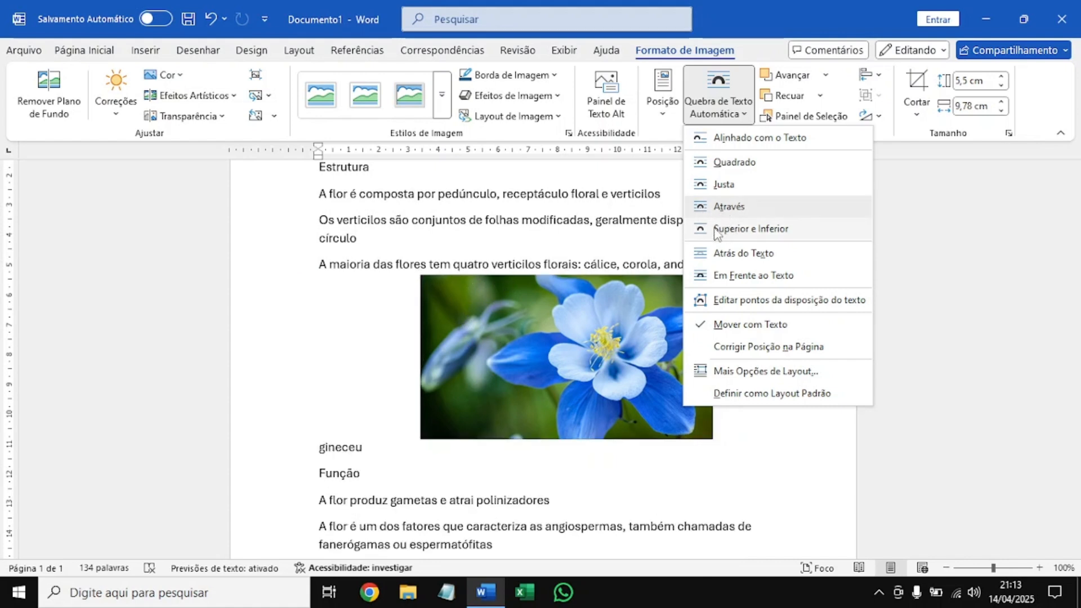
pyautogui.click(758, 234)
pyautogui.moveTo(611, 338); pyautogui.dragTo(557, 348)
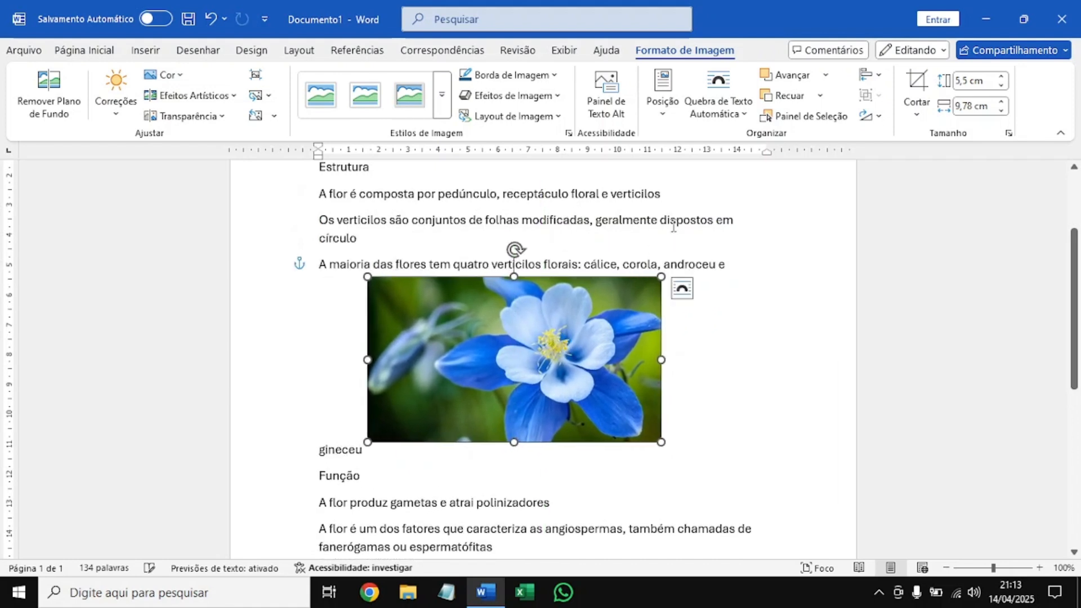
# Place the flower picture behind the text with Atrás do Texto and move it up and right over the paragraphs.
pyautogui.click(718, 104)
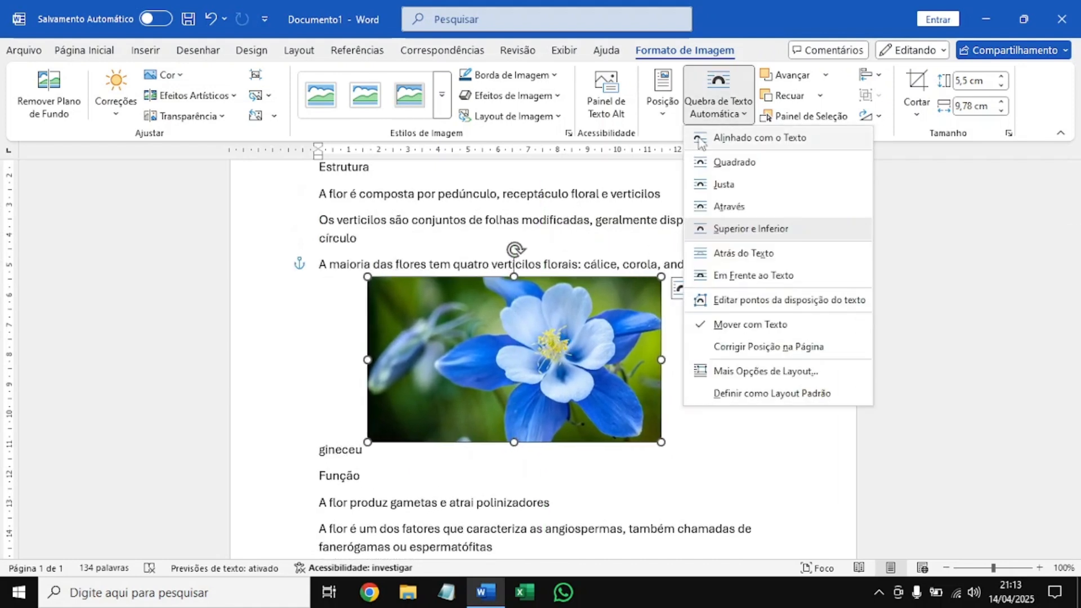
pyautogui.click(751, 259)
pyautogui.moveTo(616, 301); pyautogui.dragTo(712, 238)
# Place the flower picture in front of the text with Em Frente ao Texto and move it over the document's opening paragraphs.
pyautogui.click(714, 107)
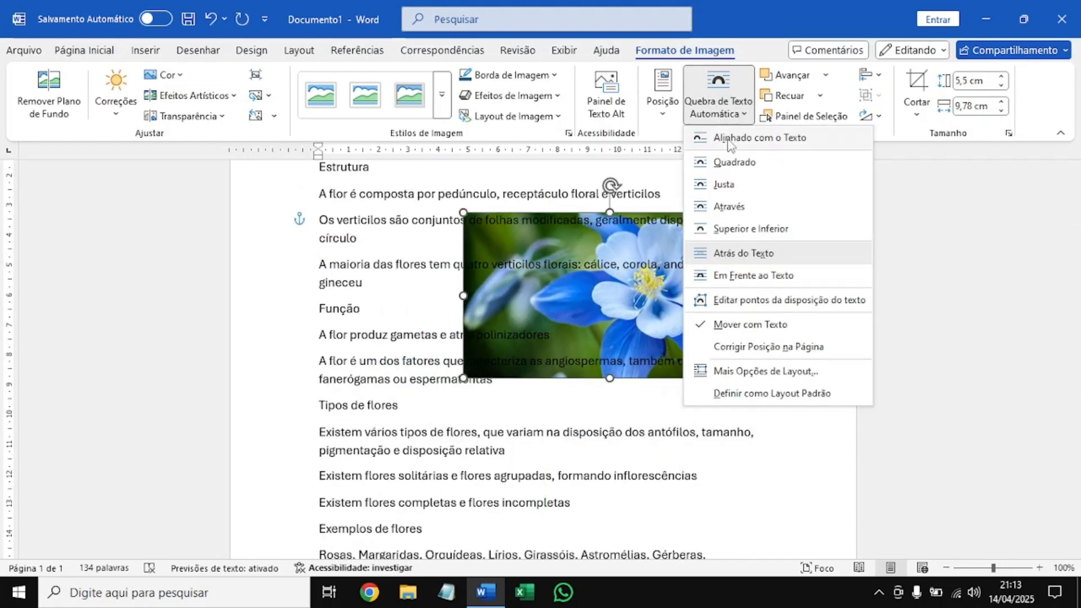
pyautogui.click(726, 275)
pyautogui.moveTo(646, 285); pyautogui.dragTo(638, 338)
pyautogui.scroll(4, 582, 420)
pyautogui.moveTo(582, 419); pyautogui.dragTo(548, 269)
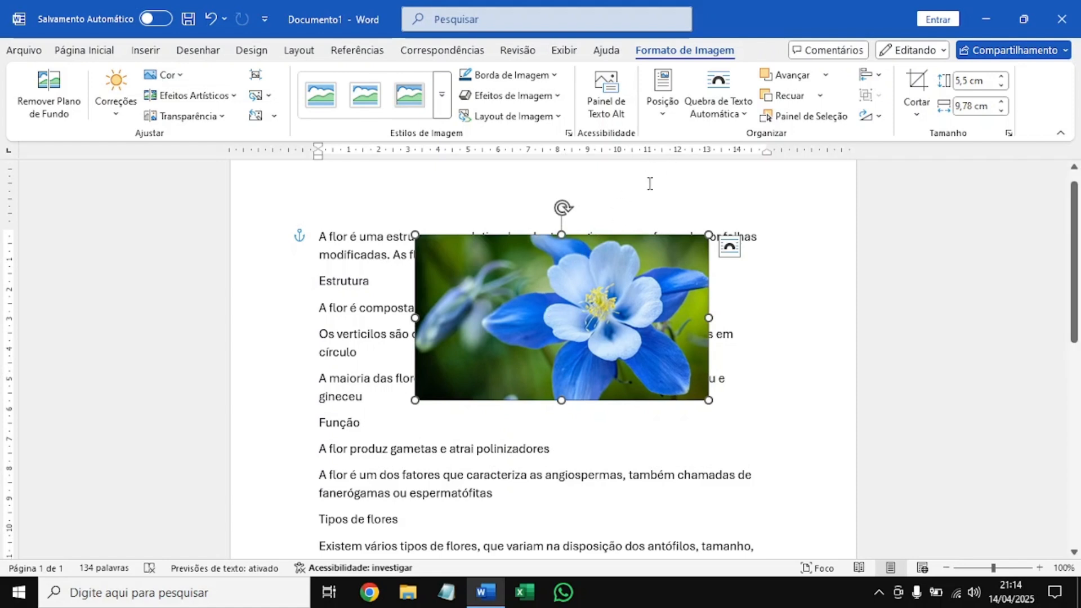
# Set the picture's text wrapping back to Quadrado and shrink the picture to about 3.81 by 6.77 cm.
pyautogui.click(719, 104)
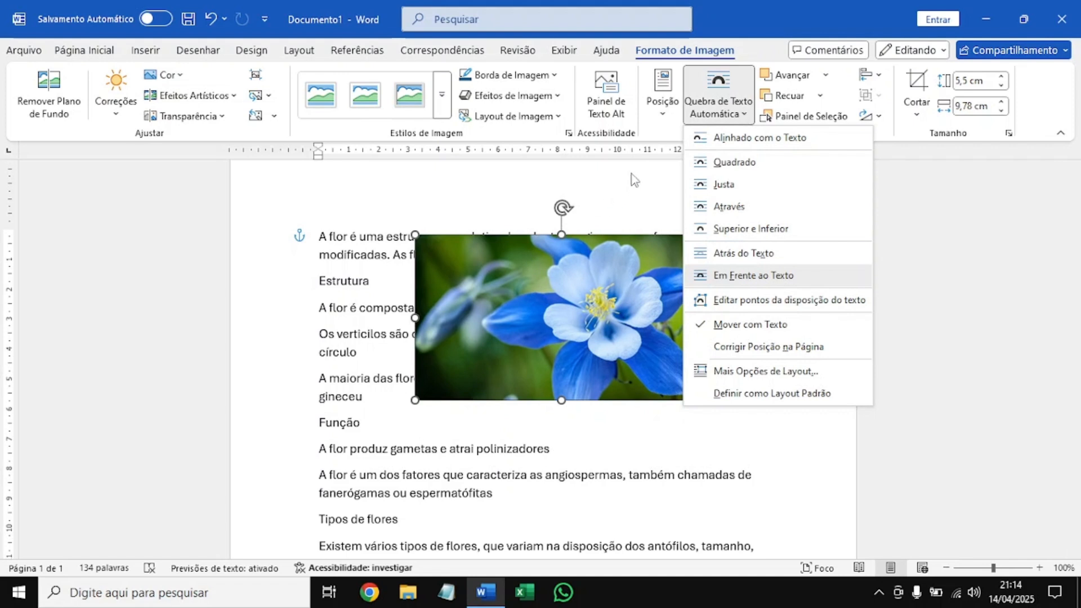
pyautogui.click(782, 163)
pyautogui.moveTo(708, 233); pyautogui.dragTo(615, 289)
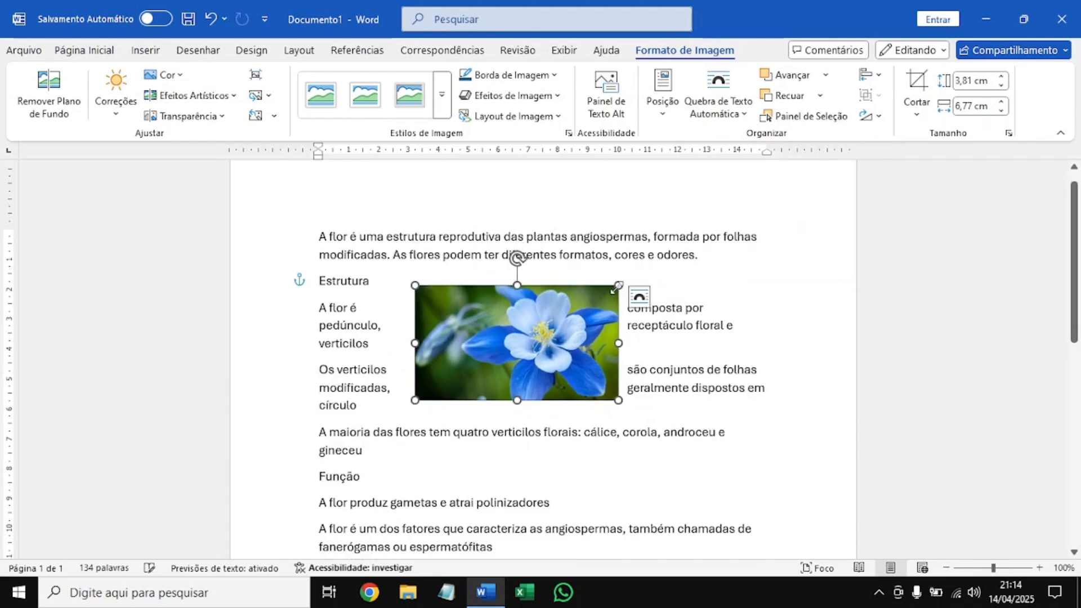
# Move the picture above the first paragraph and enlarge it to about 8.49 by 15.1 cm, spanning the text width.
pyautogui.moveTo(546, 337); pyautogui.dragTo(511, 292)
pyautogui.moveTo(577, 351); pyautogui.dragTo(667, 401)
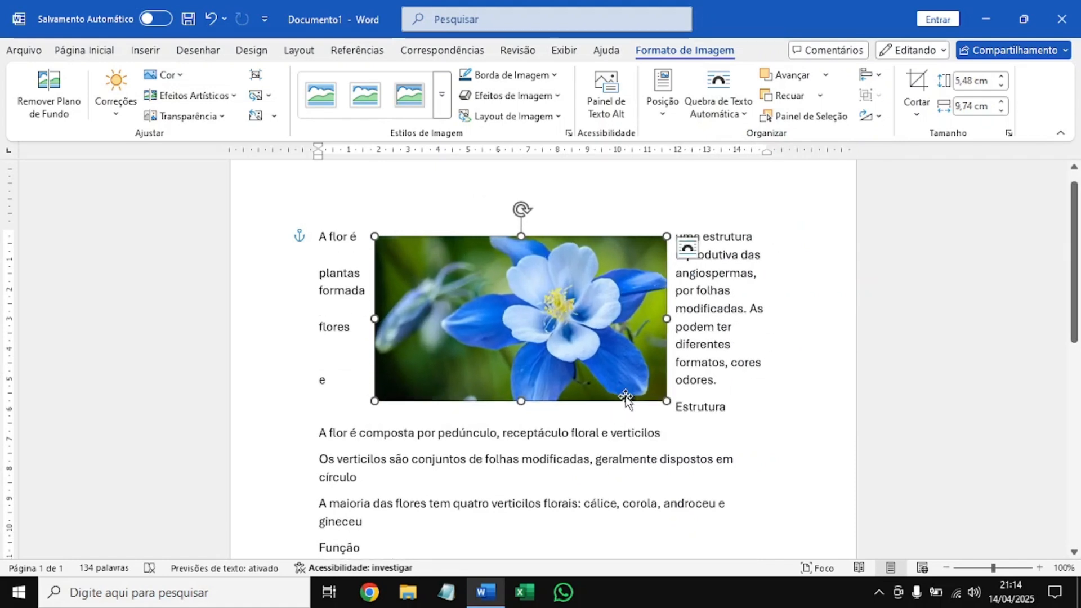
pyautogui.moveTo(496, 298); pyautogui.dragTo(780, 478)
pyautogui.hotkey('ctrl', 'z')
pyautogui.moveTo(651, 415); pyautogui.dragTo(637, 403)
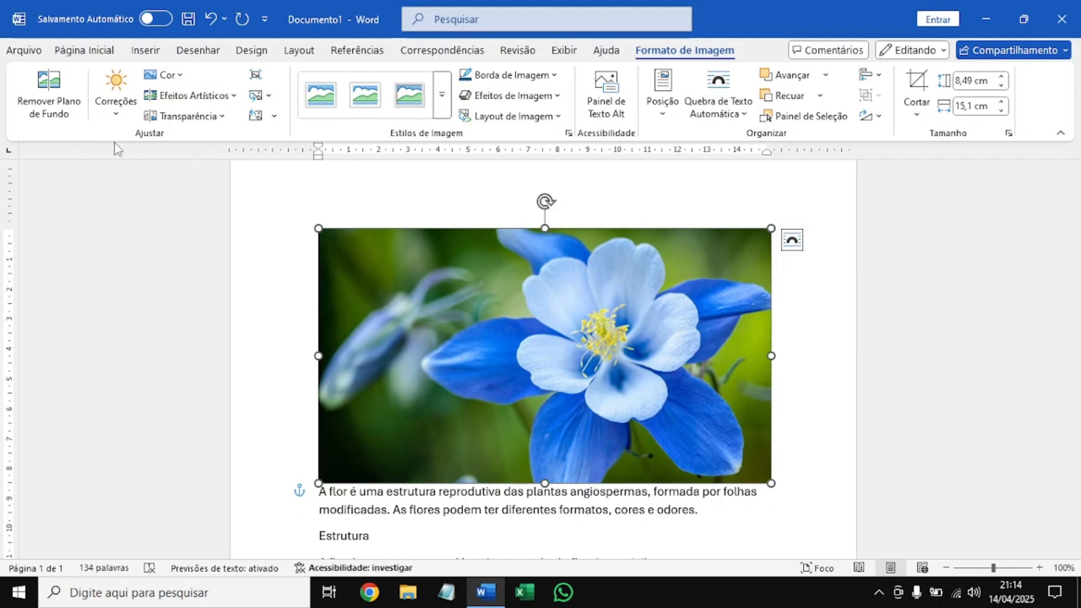
# Preview the sharpness presets among the flower picture's corrections.
pyautogui.click(117, 82)
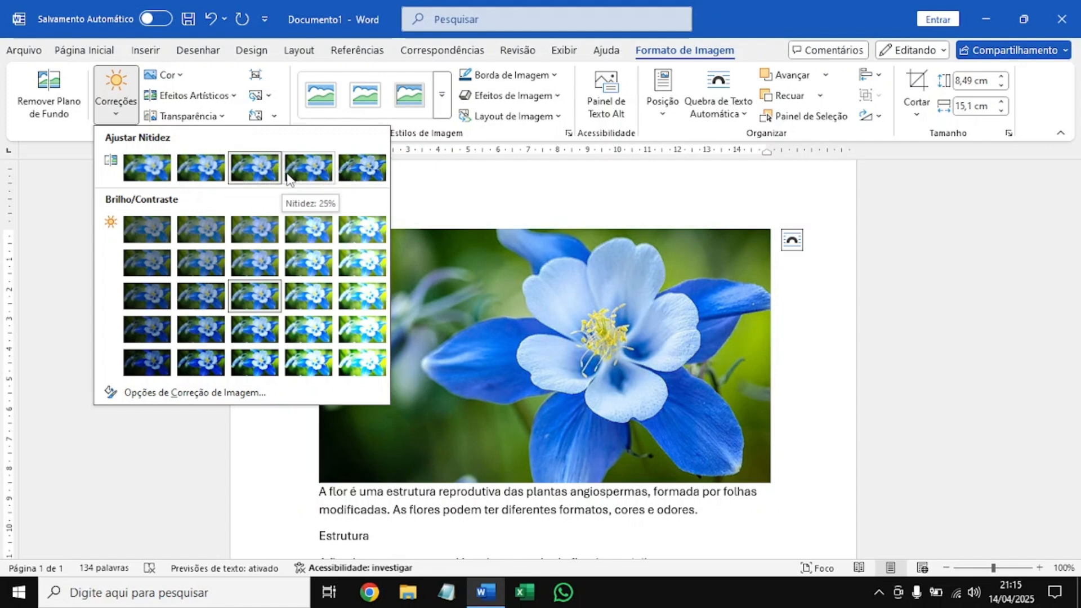
pyautogui.click(346, 179)
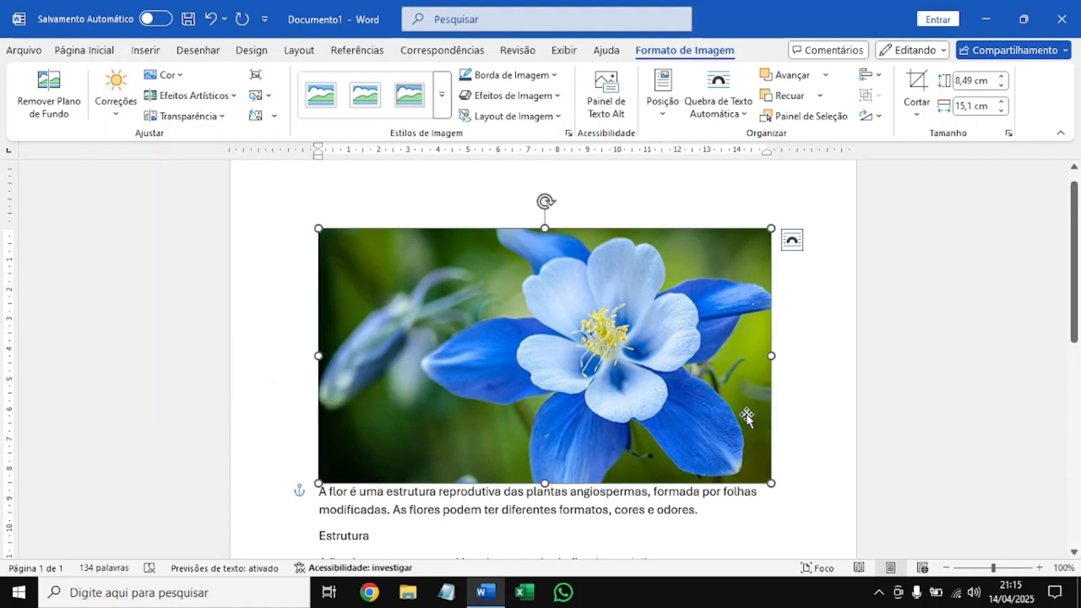
# Apply the 25% sharpness correction (Nitidez) to the flower picture.
pyautogui.click(1039, 568)
pyautogui.click(1039, 567)
pyautogui.click(1039, 568)
pyautogui.click(1039, 567)
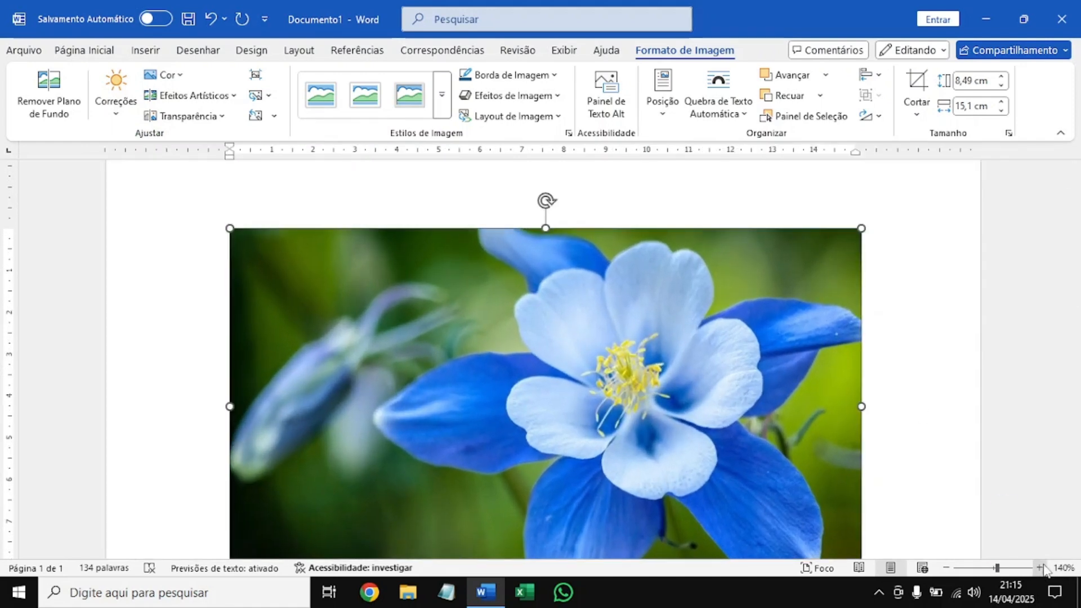
pyautogui.keyDown('ctrl'); pyautogui.scroll(1, 906, 390); pyautogui.keyUp('ctrl')
pyautogui.scroll(-2, 724, 371)
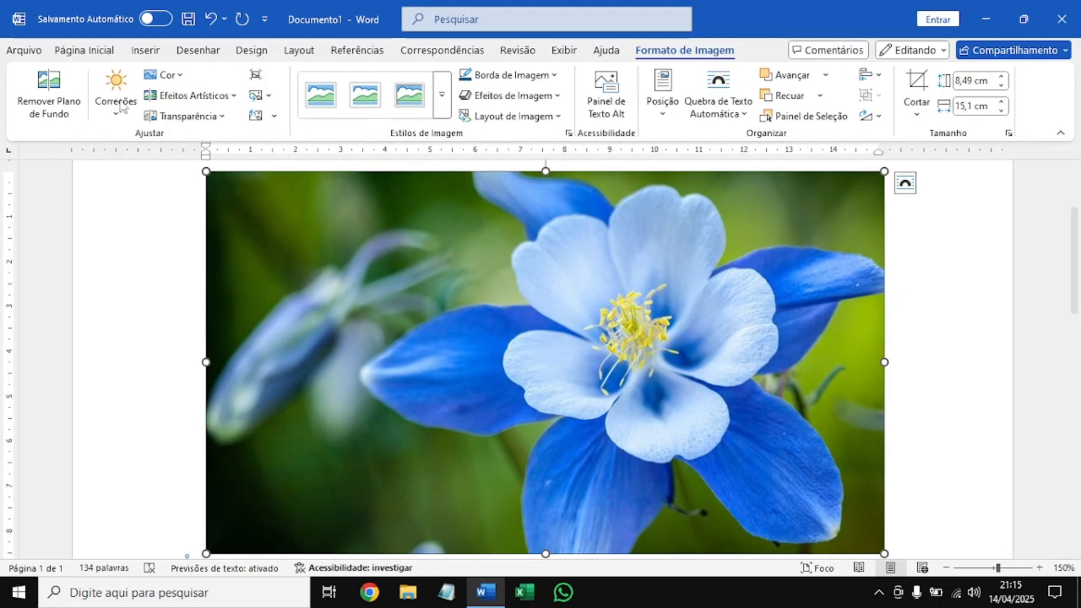
pyautogui.click(98, 83)
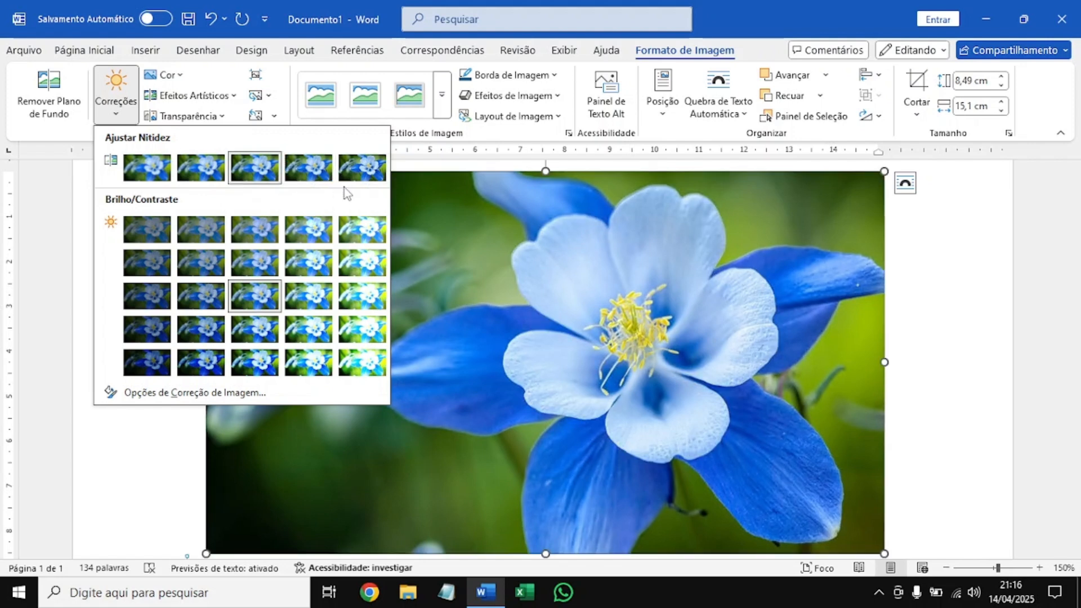
pyautogui.click(297, 172)
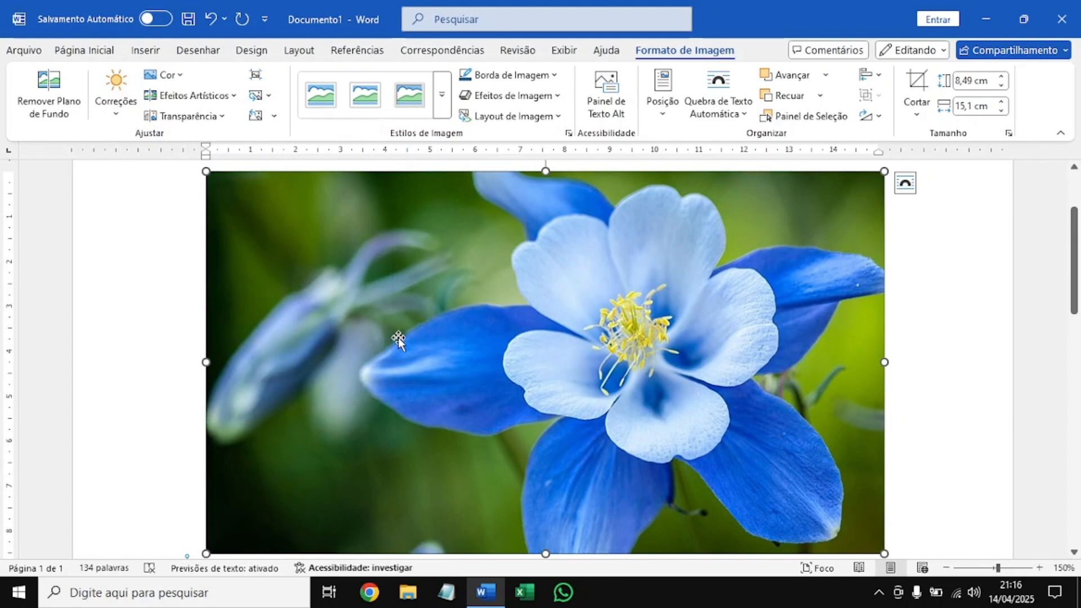
# Set the flower picture's brightness (Brilho) to 10% in the image correction options.
pyautogui.click(119, 107)
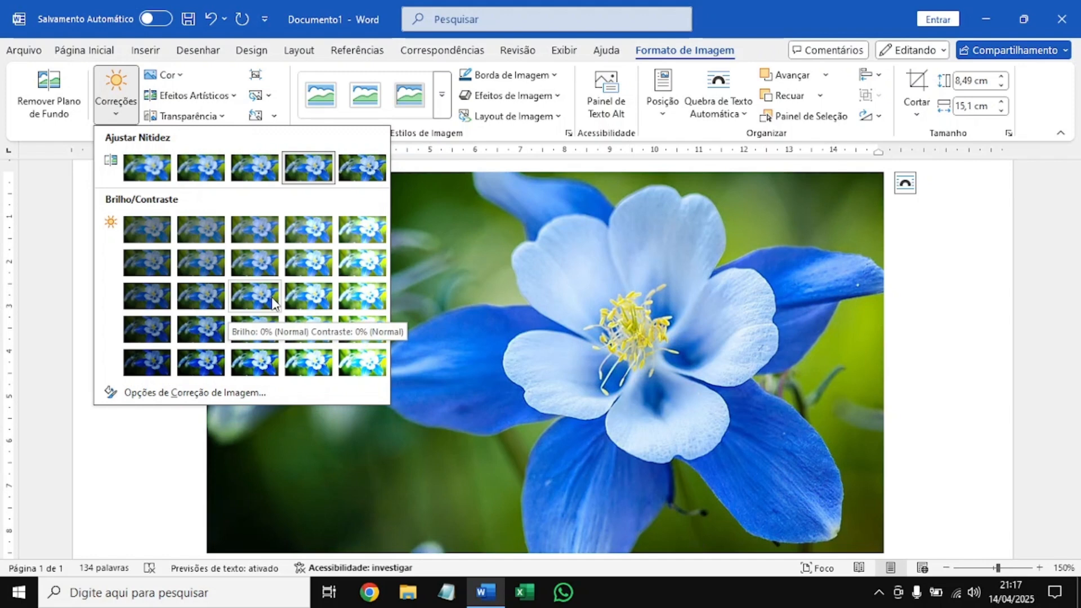
pyautogui.click(255, 360)
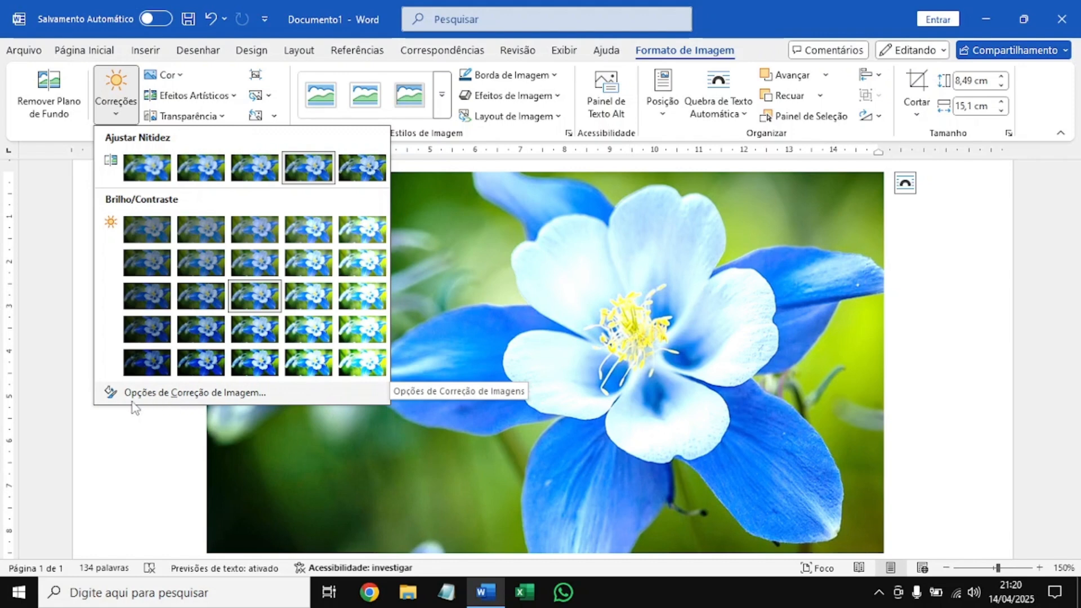
pyautogui.click(117, 394)
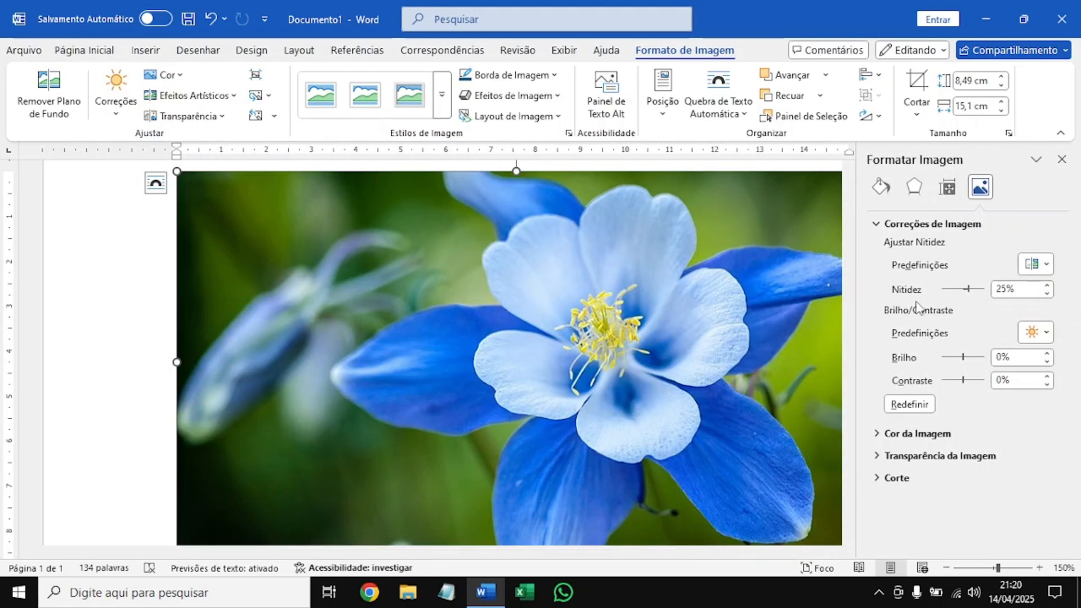
pyautogui.doubleClick(1005, 289)
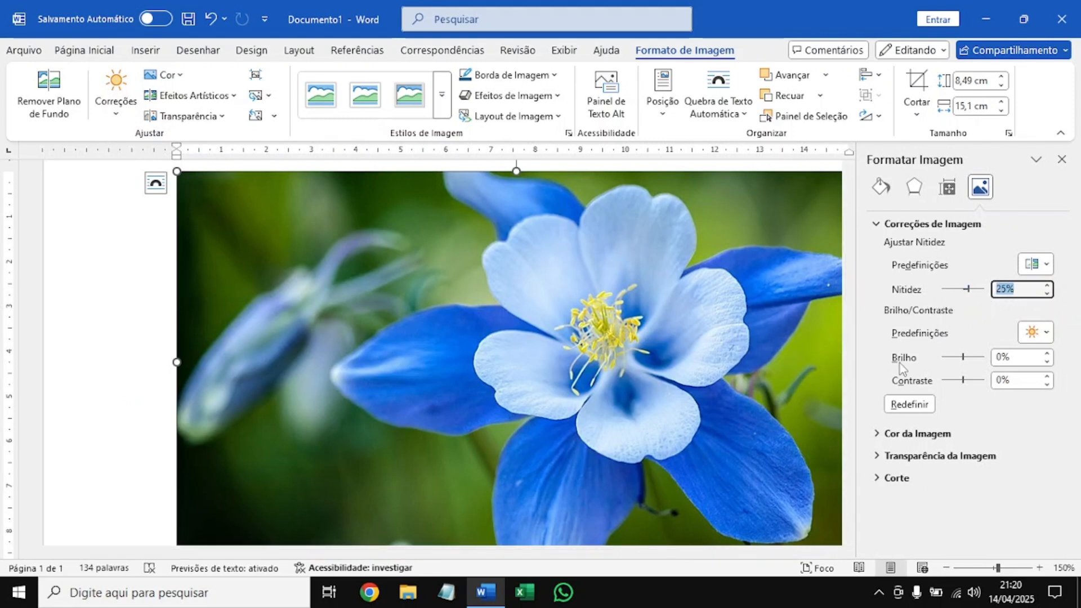
pyautogui.doubleClick(989, 358)
pyautogui.doubleClick(1019, 381)
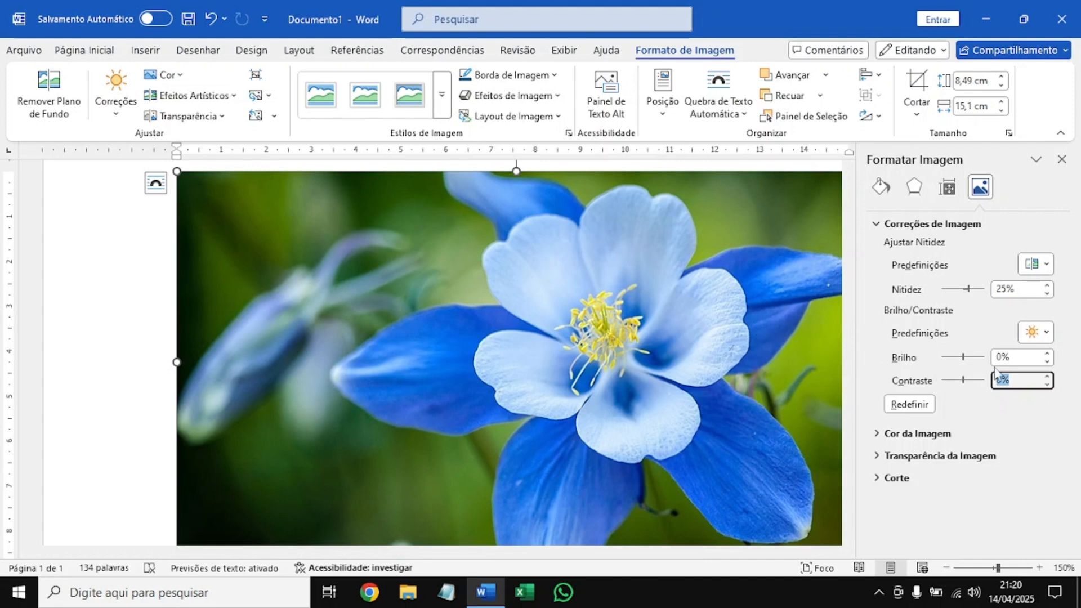
pyautogui.click(1020, 358)
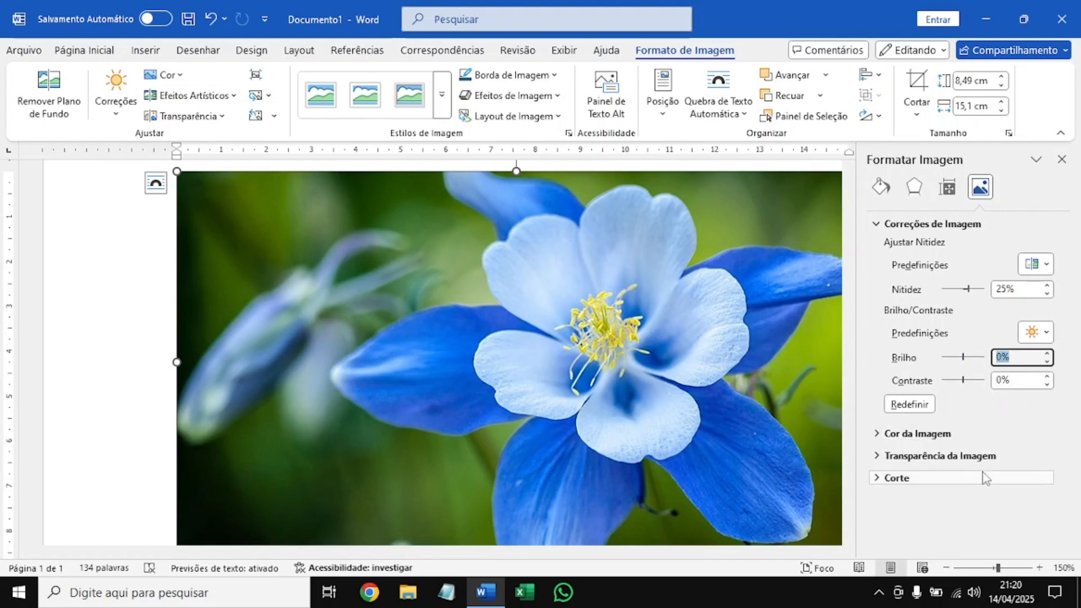
pyautogui.write('10')
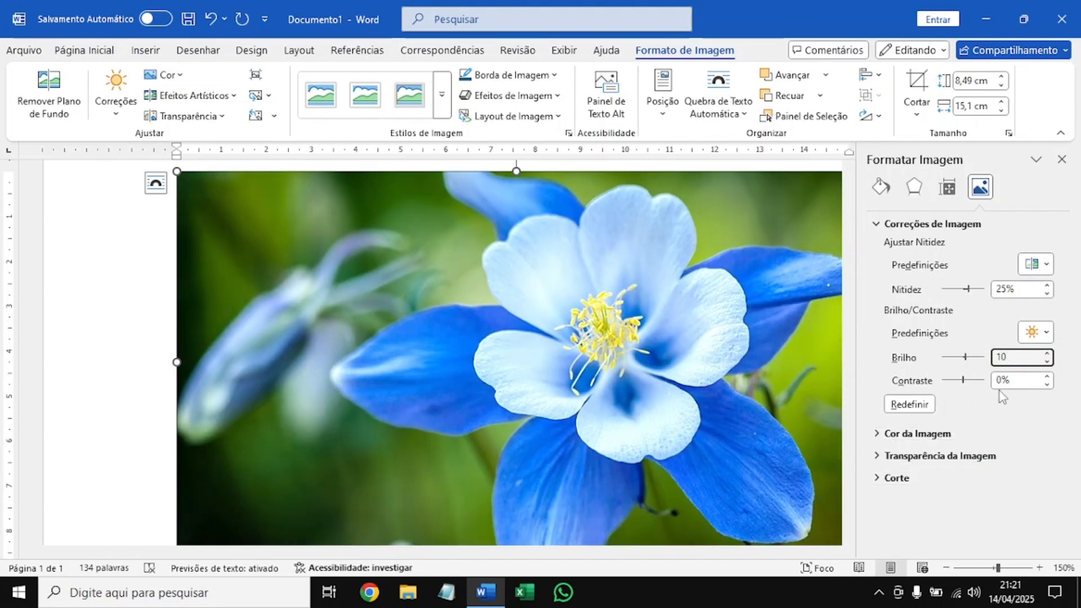
# Set the picture's contrast (Contraste) to 5% and close the picture formatting settings.
pyautogui.click(1007, 380)
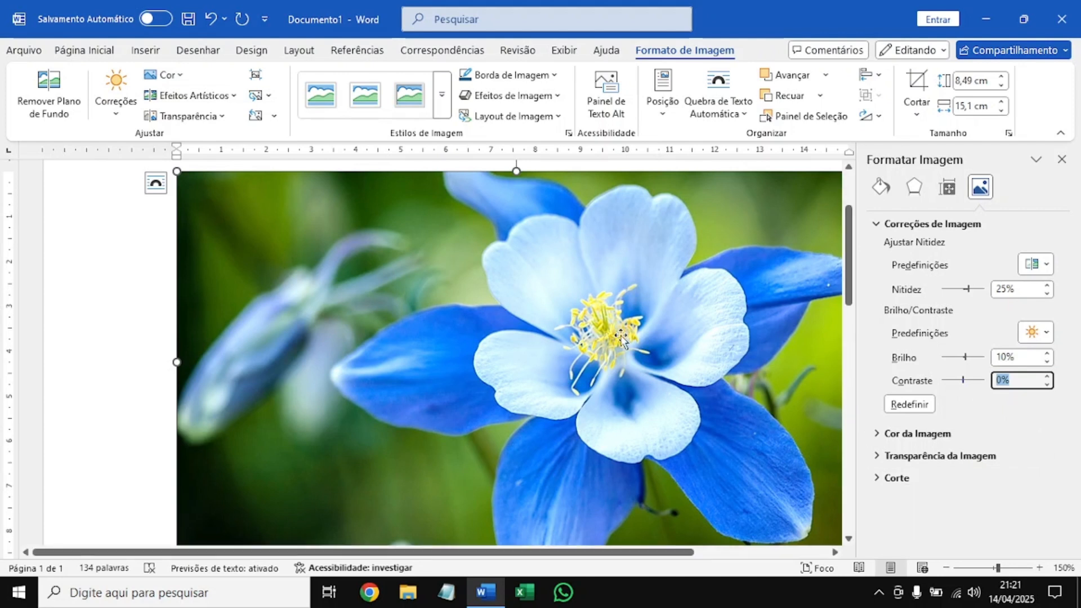
pyautogui.write('20')
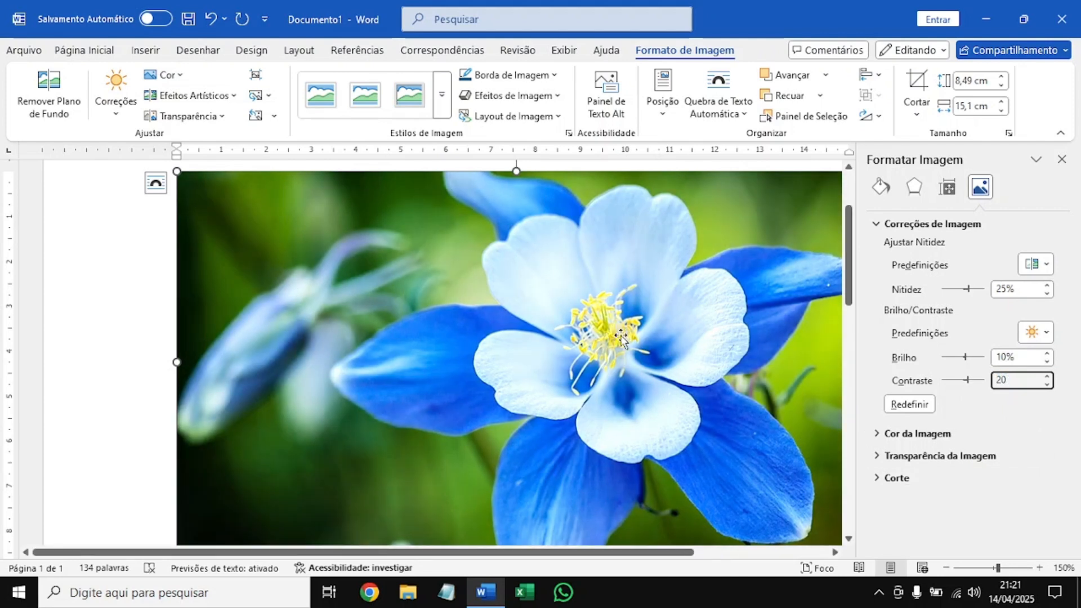
pyautogui.press('BackSpace')
pyautogui.press('BackSpace')
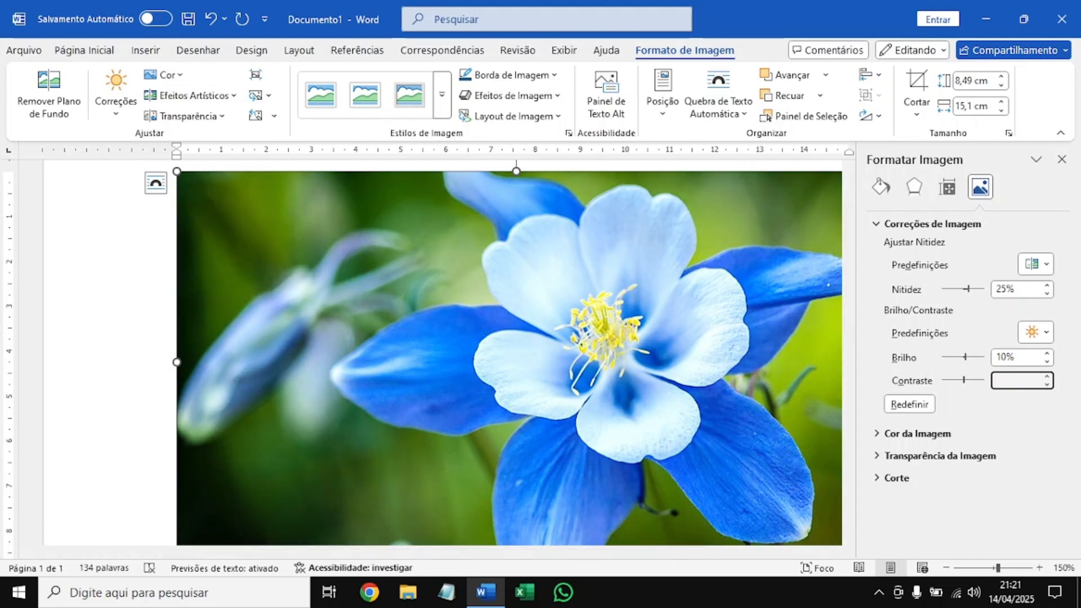
pyautogui.write('10')
pyautogui.press('BackSpace')
pyautogui.press('BackSpace')
pyautogui.write('5')
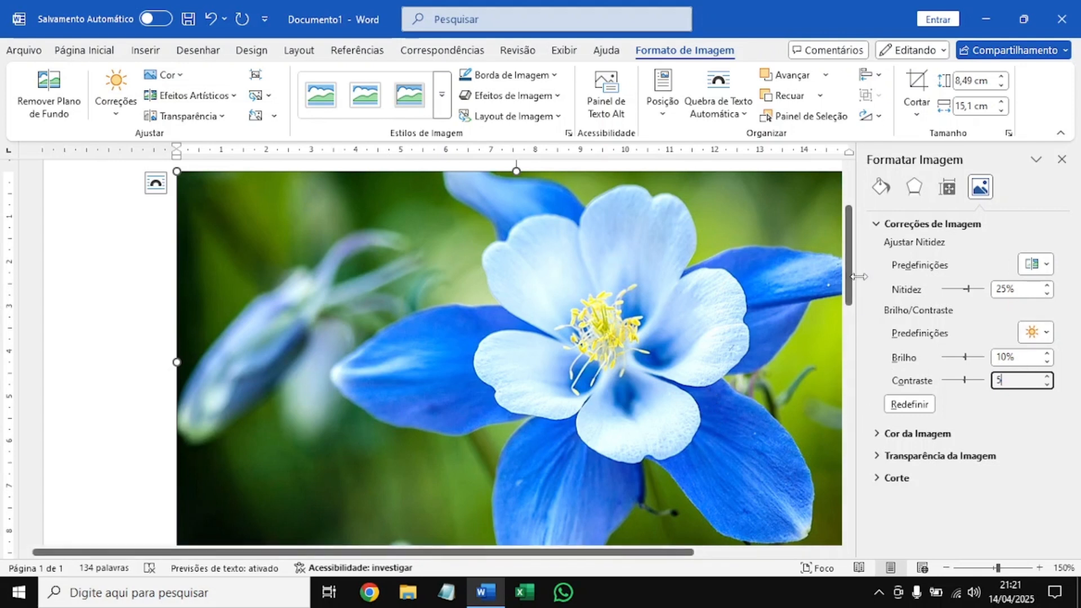
pyautogui.click(1063, 158)
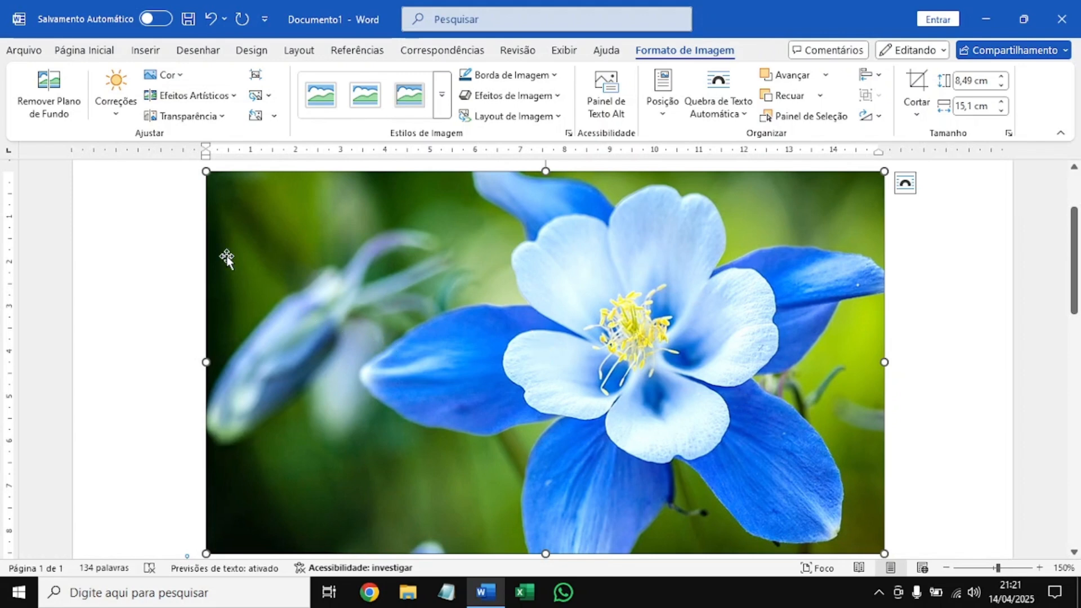
# Apply the 7200 K temperature preset as the flower picture's colour tone (Tom de Cor).
pyautogui.click(164, 75)
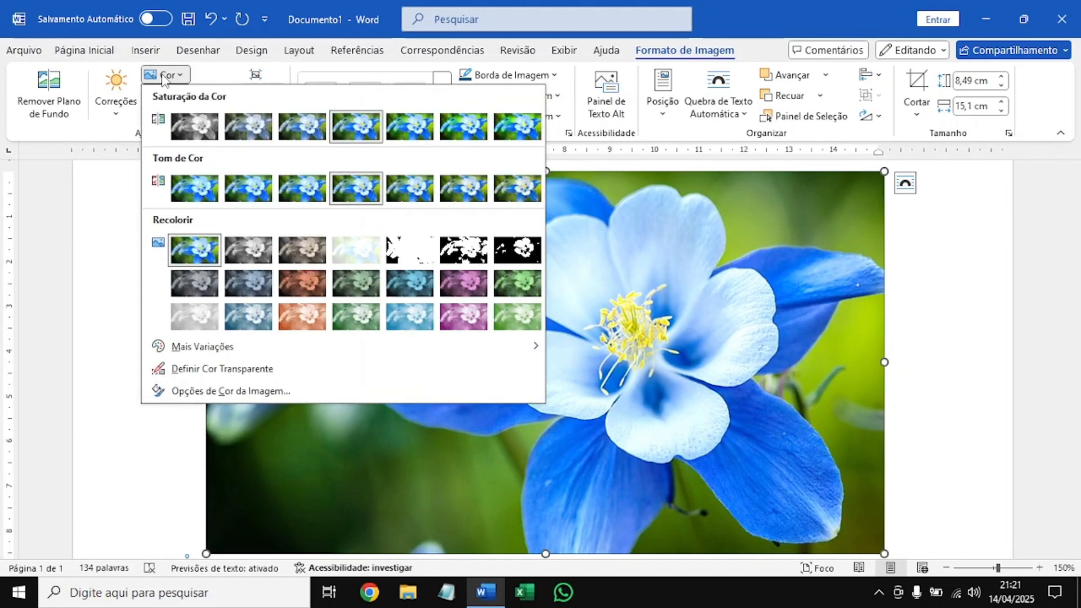
pyautogui.click(165, 77)
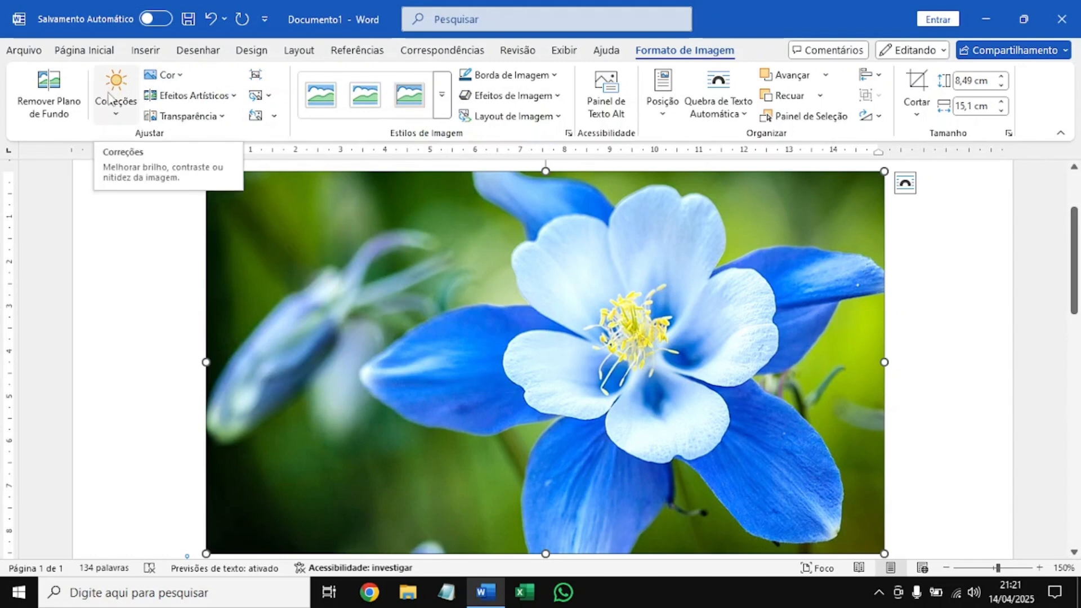
pyautogui.click(169, 75)
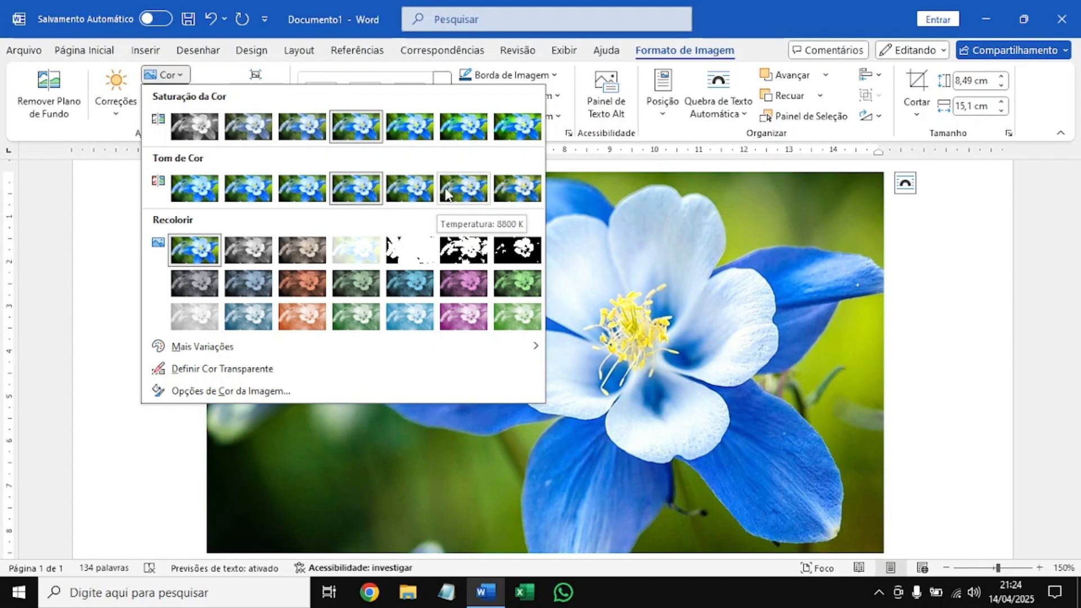
pyautogui.click(413, 183)
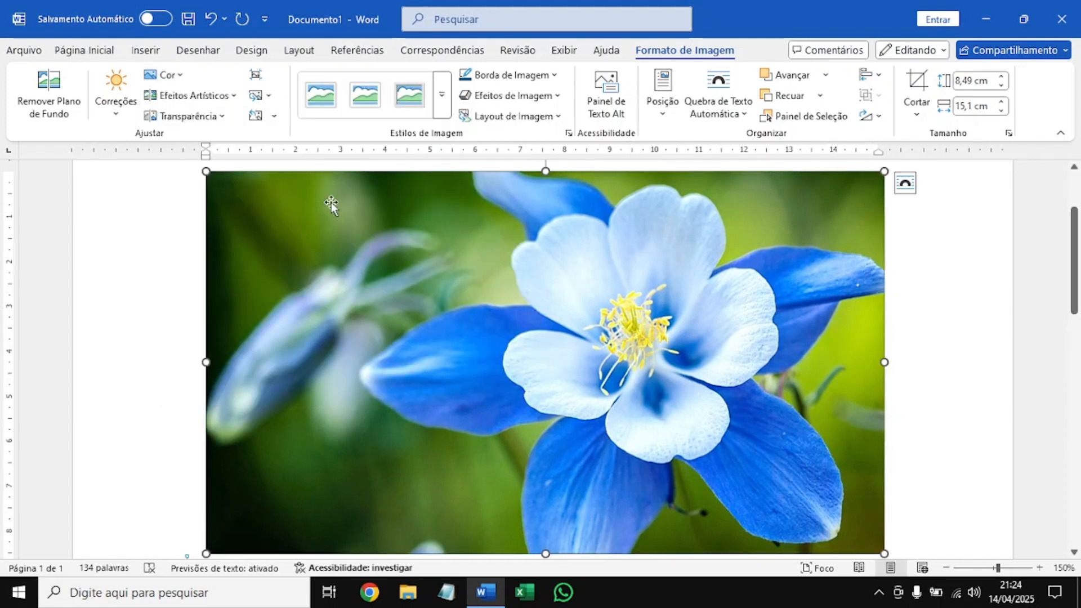
# Try recolouring the picture with Turquesa, Cor de Ênfase 4 - Tom Claro, and undo the recolouring.
pyautogui.click(168, 76)
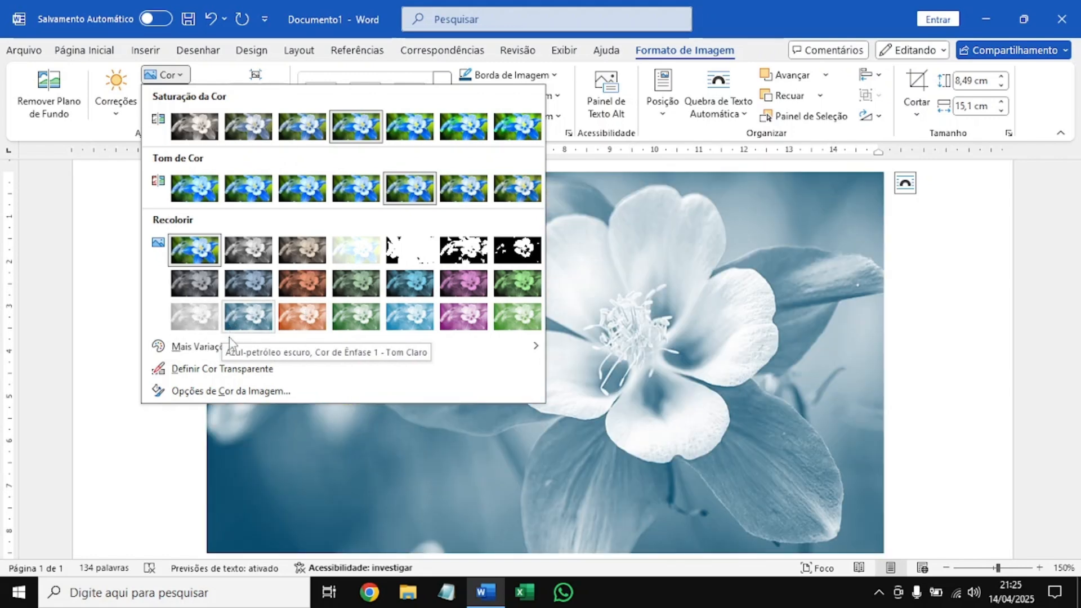
pyautogui.moveTo(320, 347)
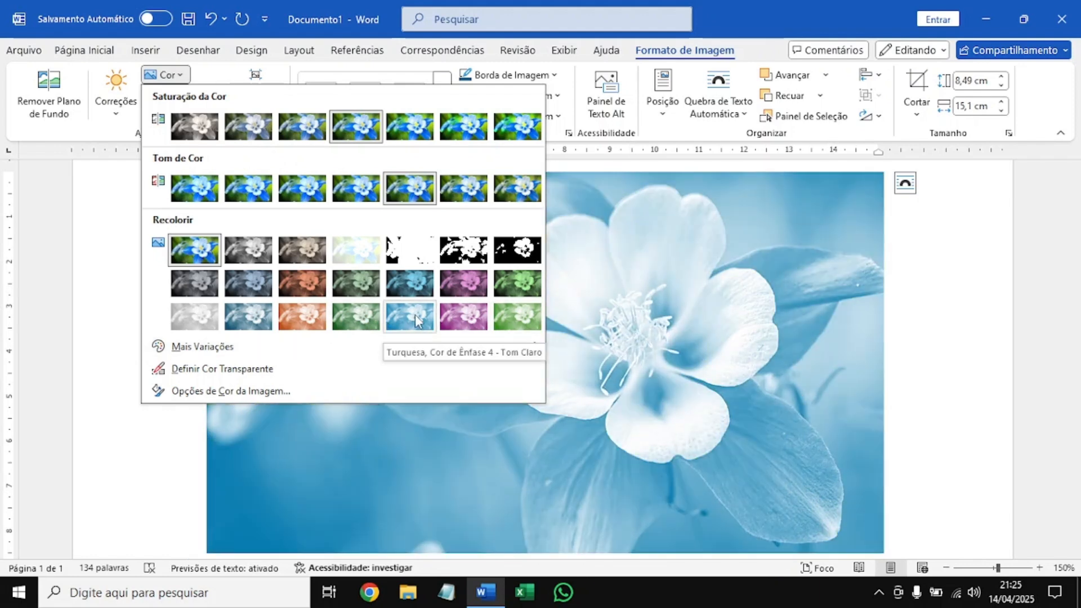
pyautogui.click(411, 318)
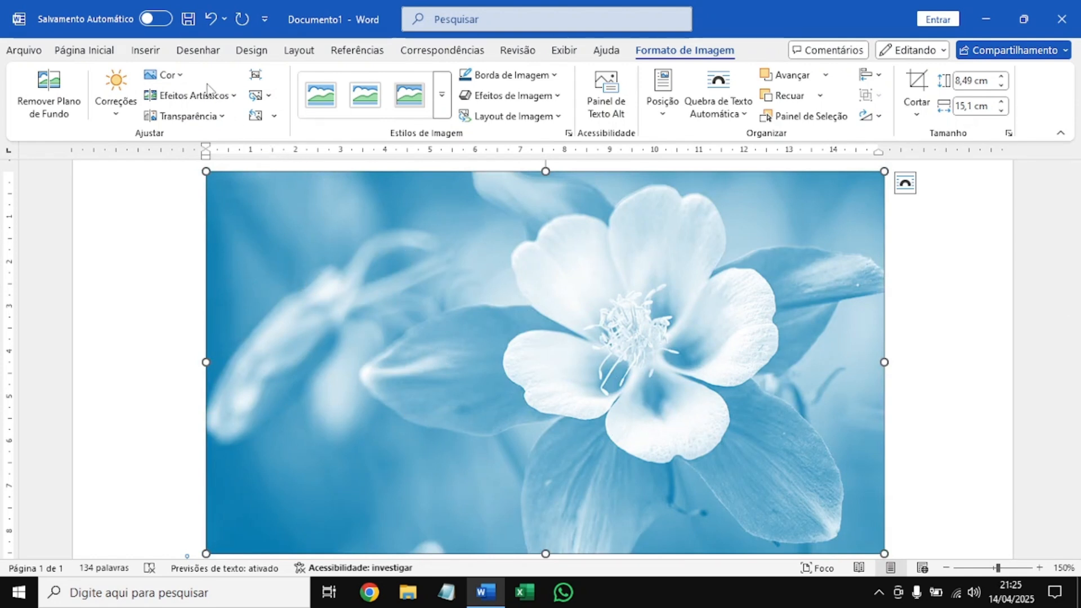
pyautogui.click(211, 21)
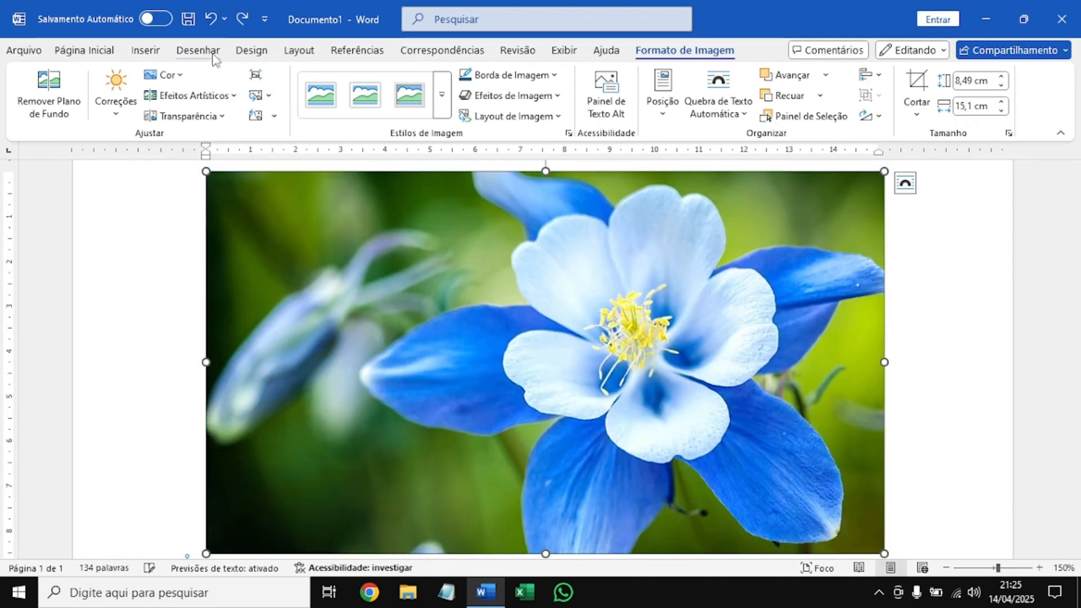
# Open the picture's colour options, with only the Cor da Imagem section expanded.
pyautogui.click(172, 77)
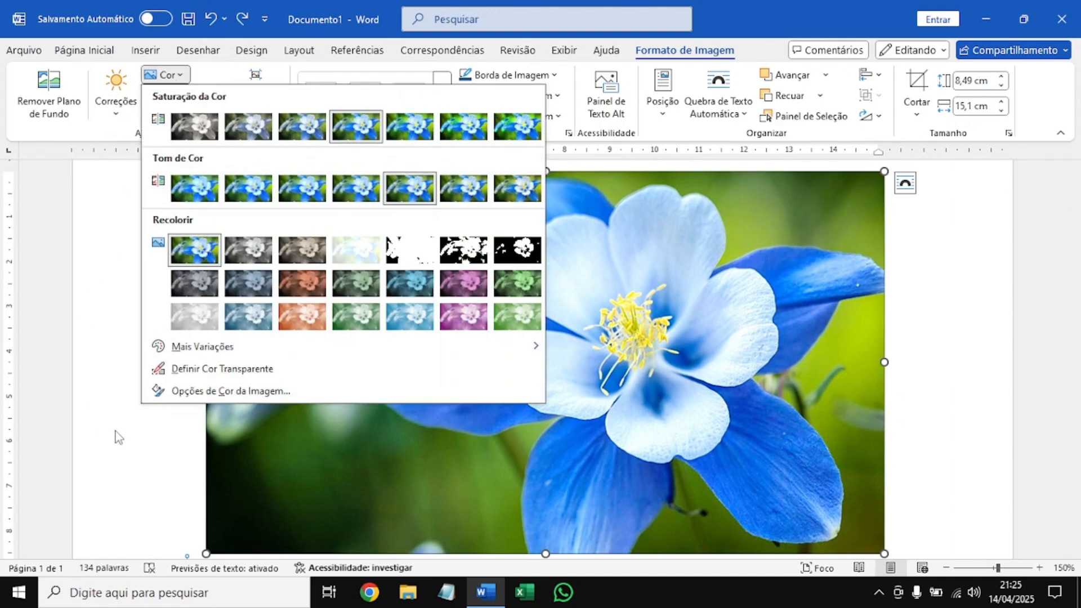
pyautogui.click(231, 391)
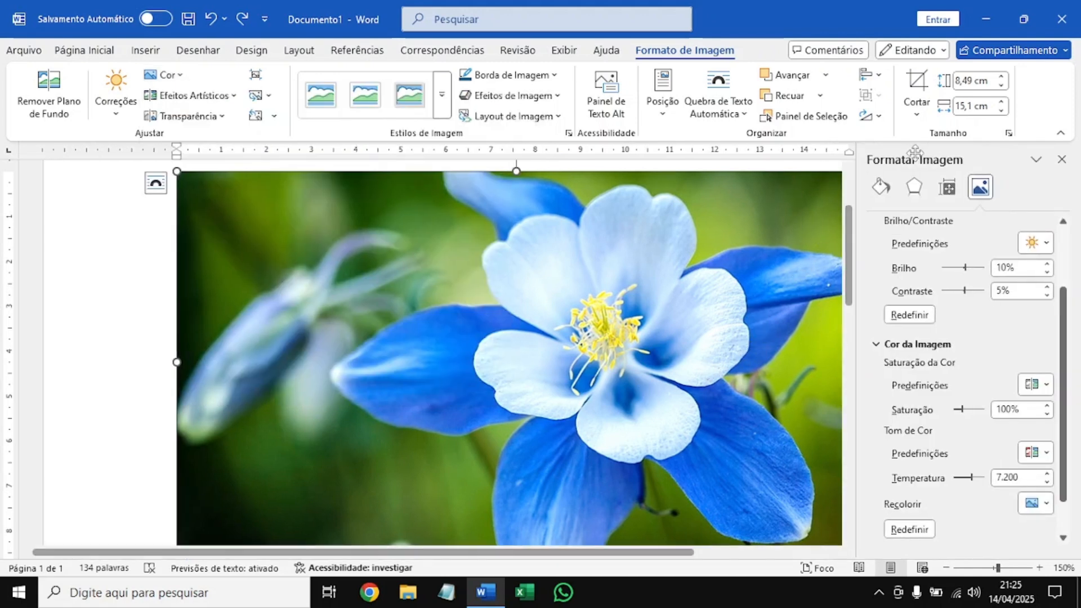
pyautogui.scroll(1, 1069, 311)
pyautogui.scroll(3, 1069, 312)
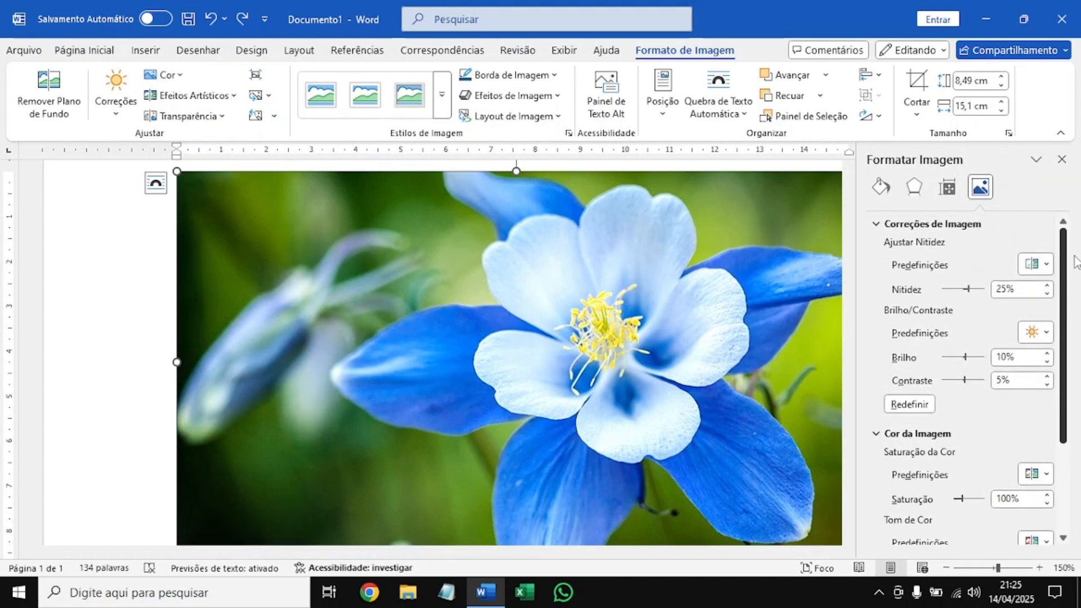
pyautogui.click(924, 225)
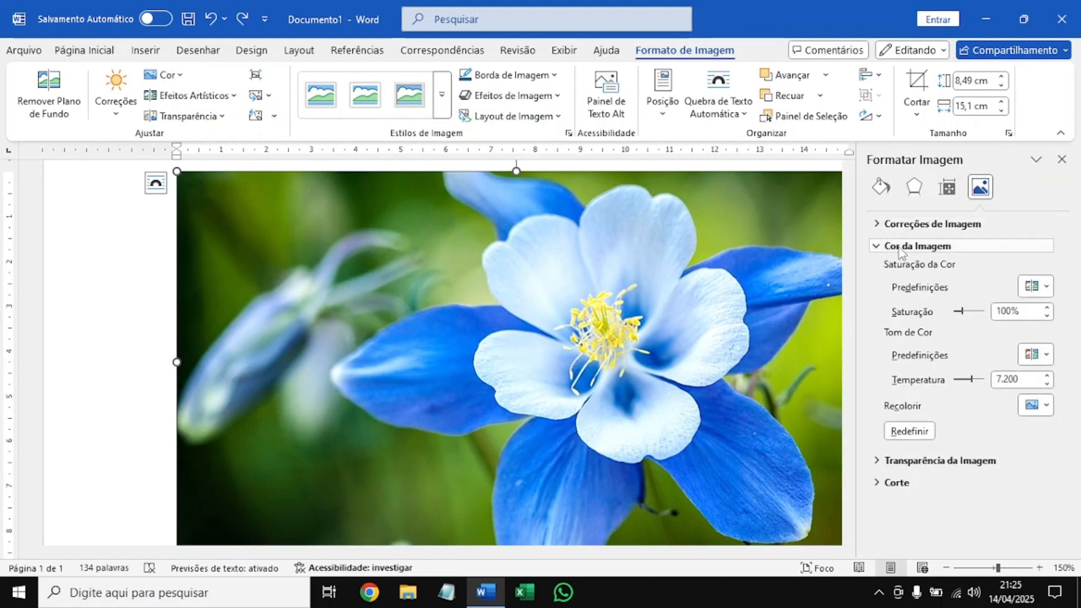
pyautogui.click(918, 249)
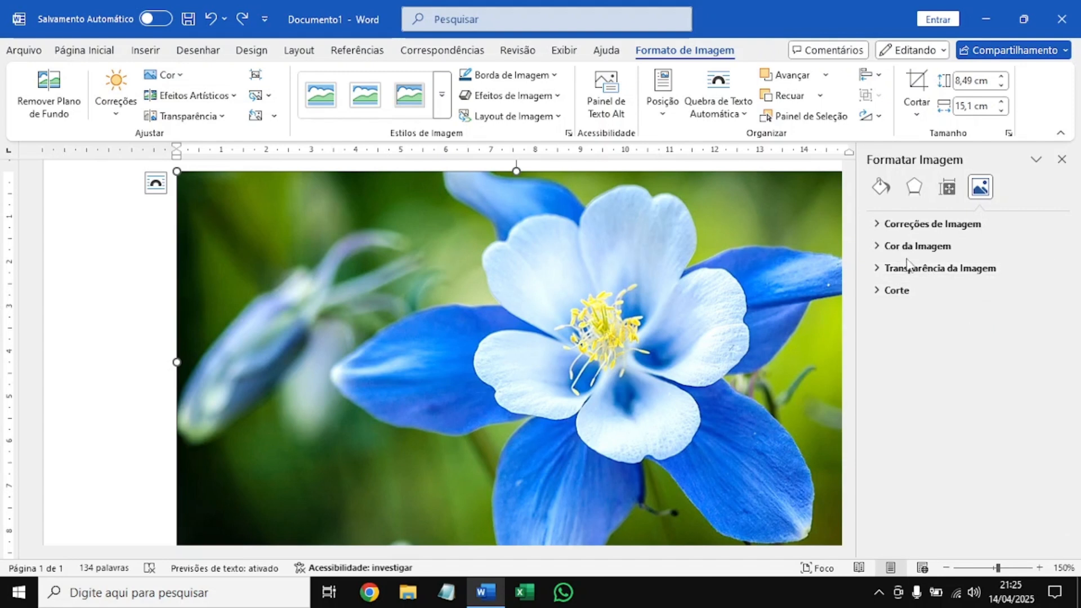
pyautogui.click(909, 225)
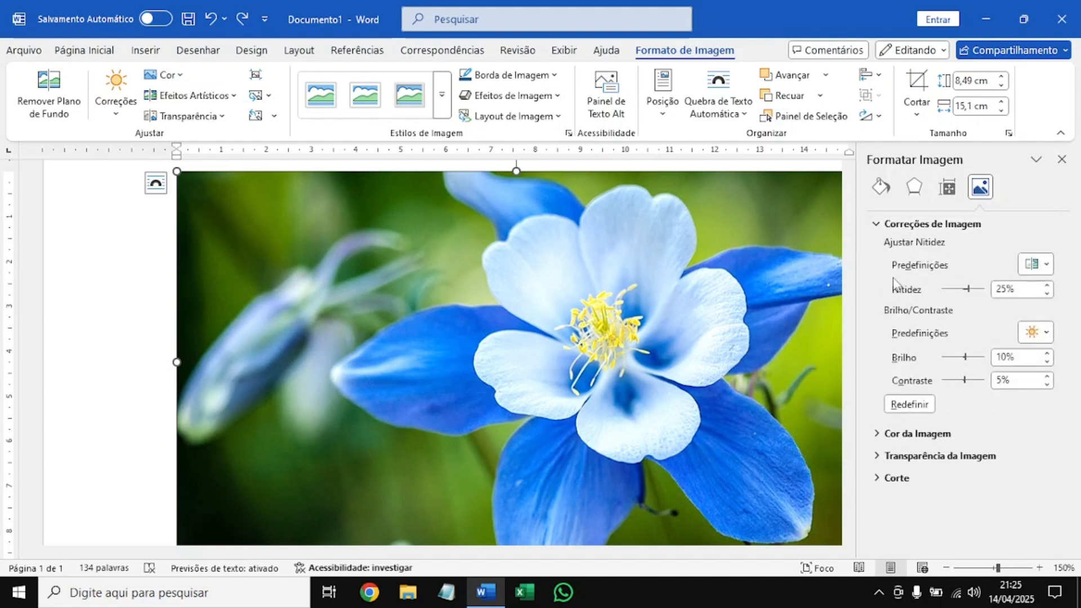
pyautogui.click(889, 224)
pyautogui.click(927, 247)
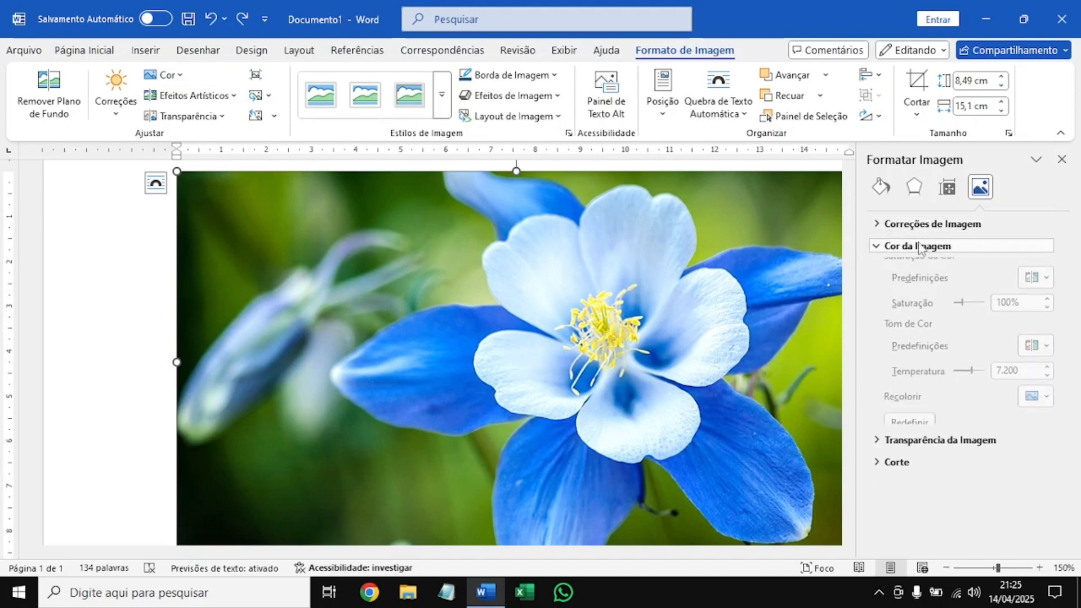
# Compare the picture's colour preset gallery with the saturation and tone controls in the Cor da Imagem section.
pyautogui.click(164, 75)
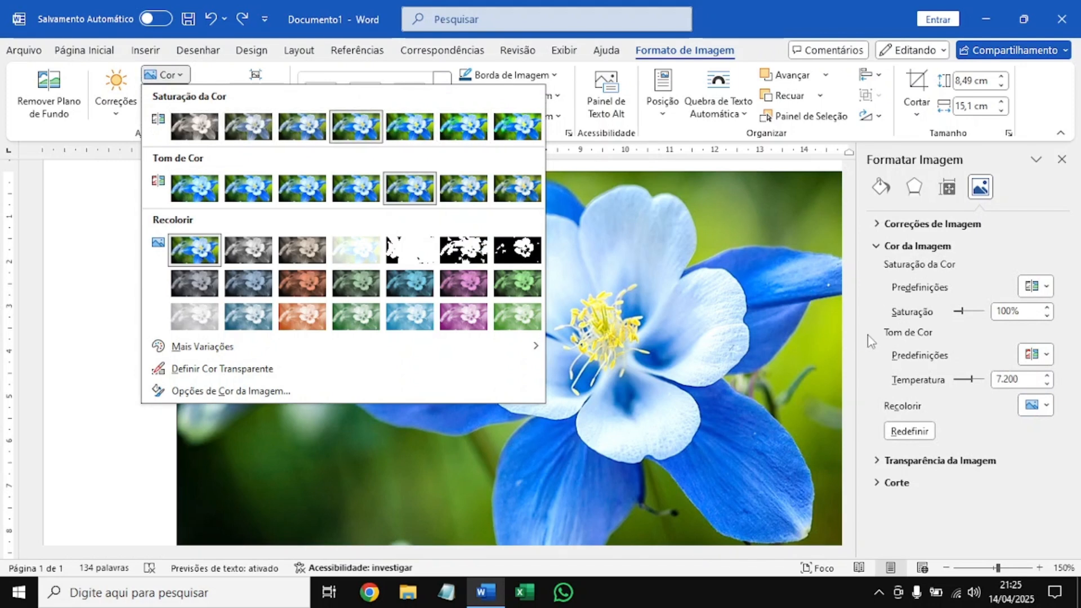
pyautogui.click(1032, 356)
pyautogui.click(1032, 356)
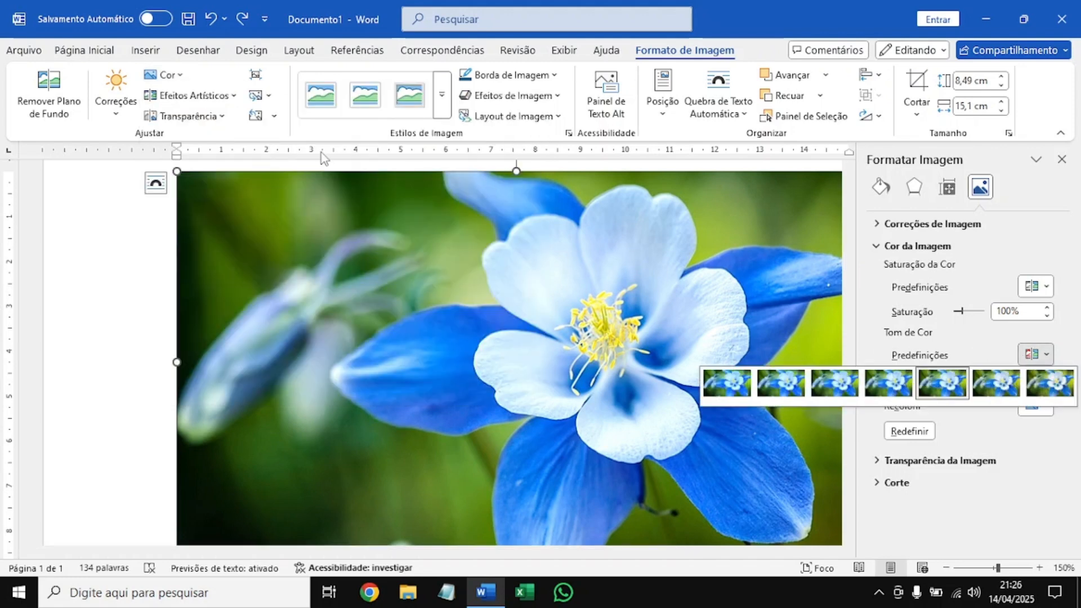
pyautogui.click(911, 324)
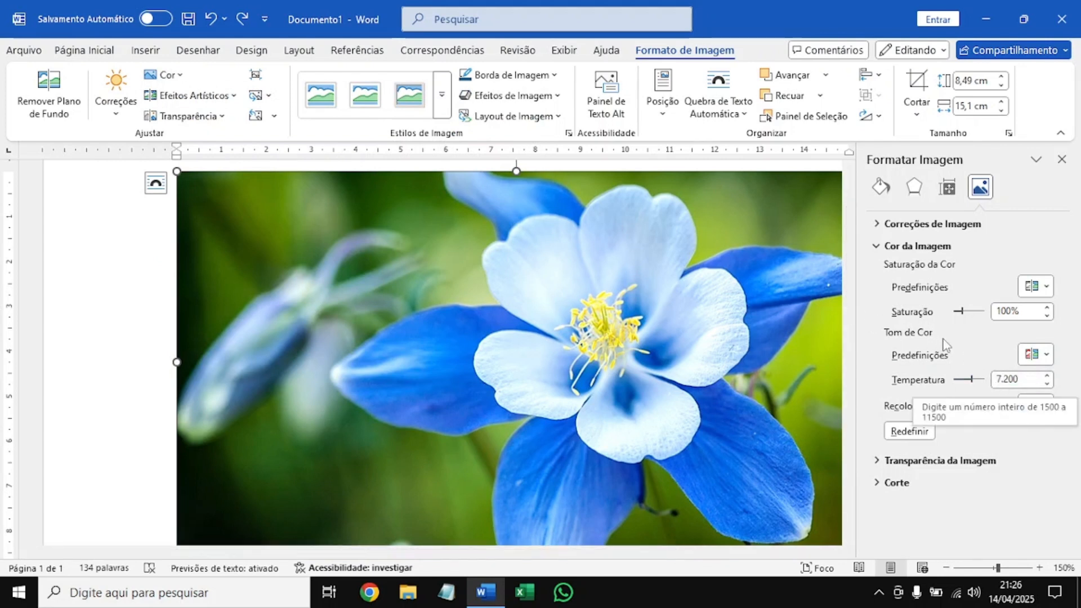
pyautogui.click(1030, 311)
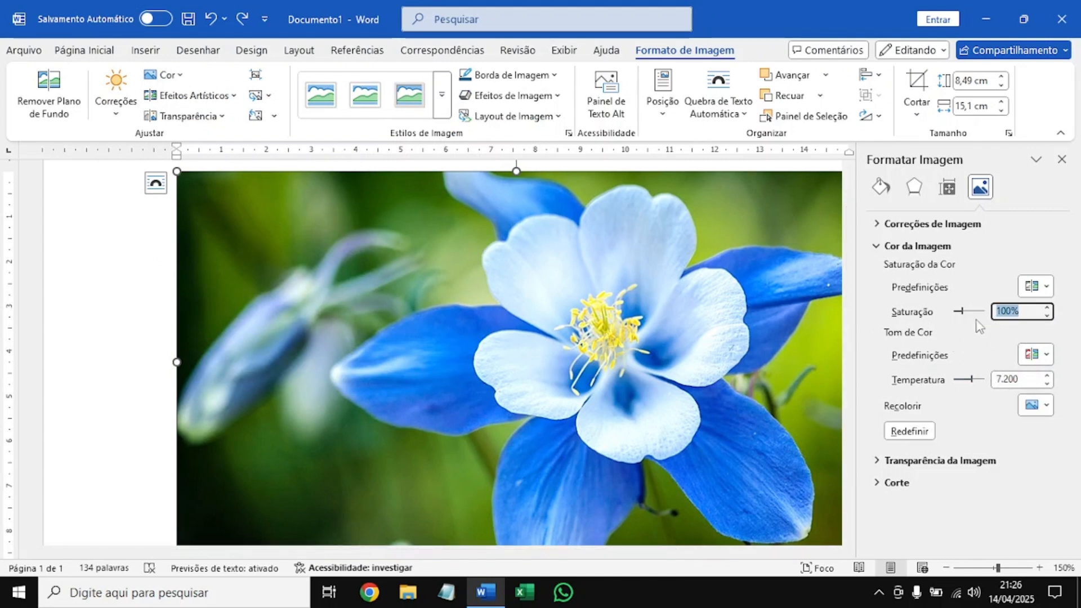
pyautogui.click(161, 75)
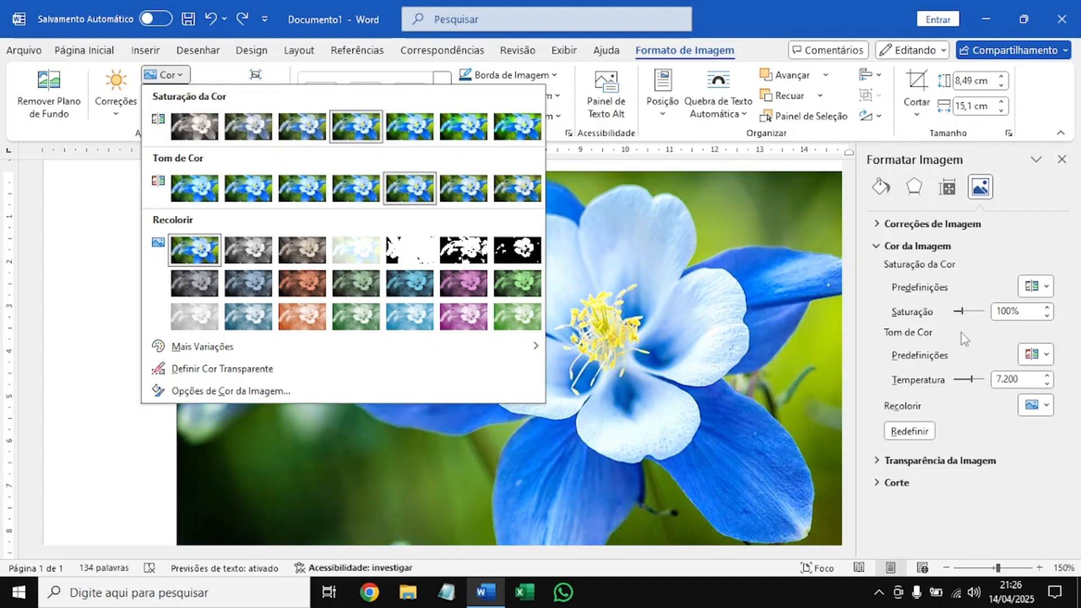
# Set the picture's colour saturation (Saturação) to 115% and open its temperature value for editing.
pyautogui.click(926, 337)
pyautogui.moveTo(1023, 313); pyautogui.dragTo(992, 316)
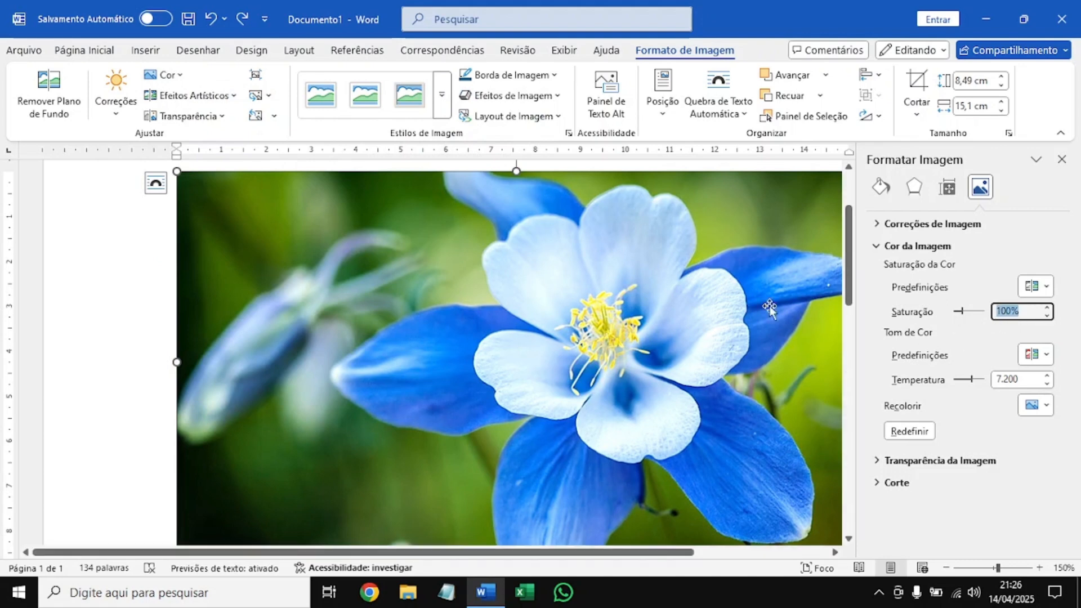
pyautogui.write('110')
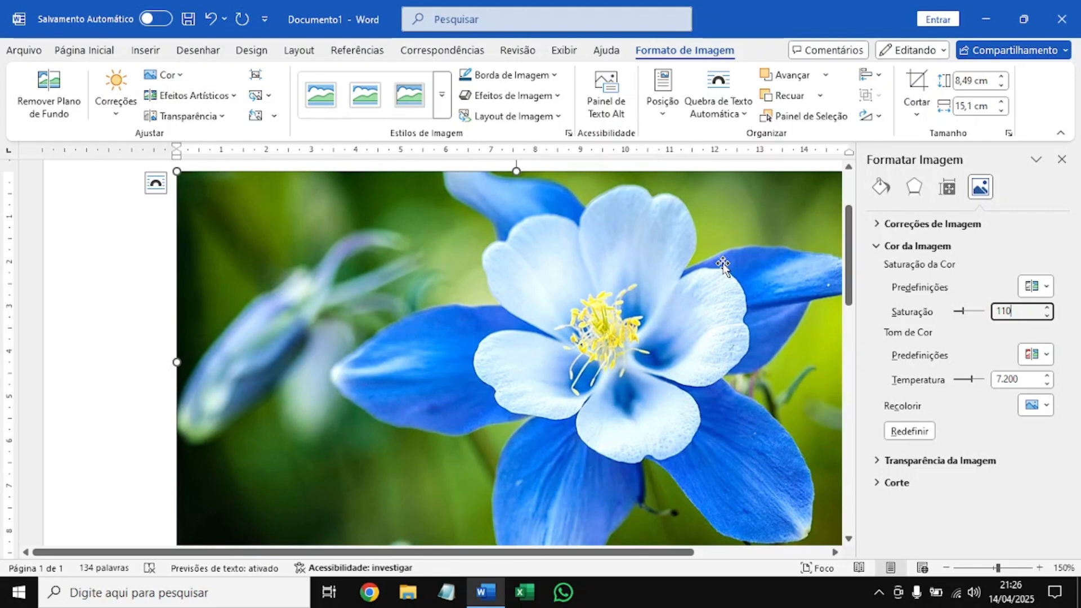
pyautogui.press('BackSpace')
pyautogui.write('5')
pyautogui.click(1025, 379)
pyautogui.moveTo(1001, 385); pyautogui.dragTo(993, 473)
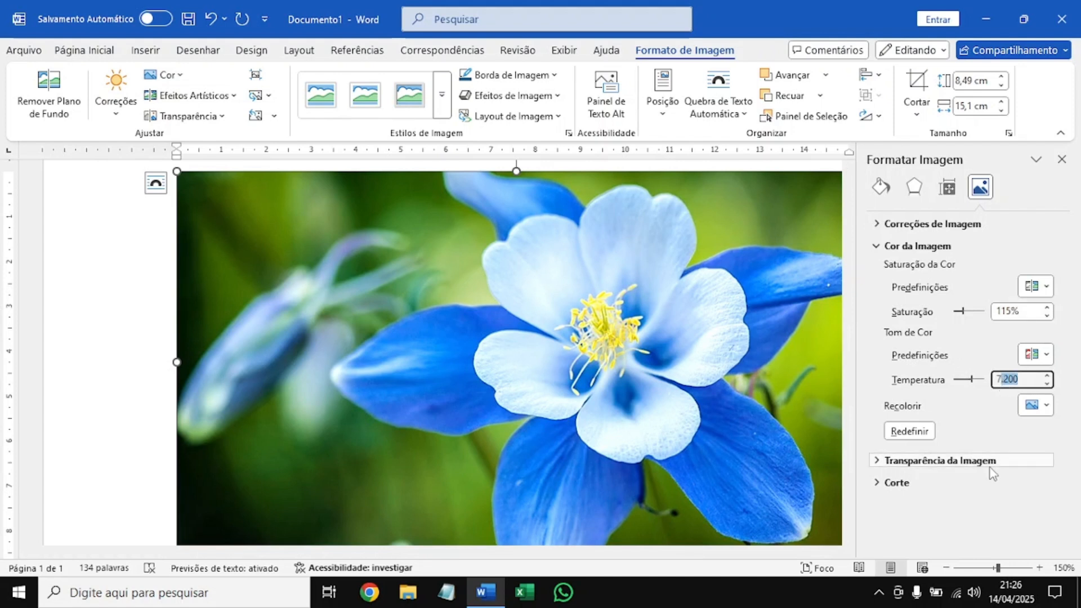
# Set the picture's colour temperature (Temperatura) to 7.500, check the recolour presets, and close the picture formatting options.
pyautogui.write('5')
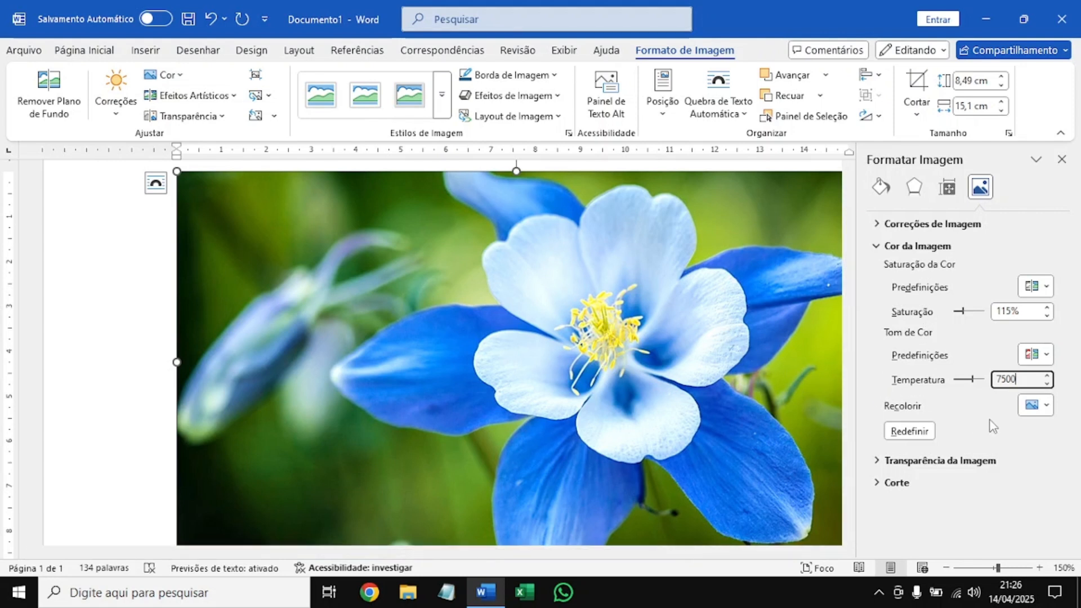
pyautogui.click(1034, 408)
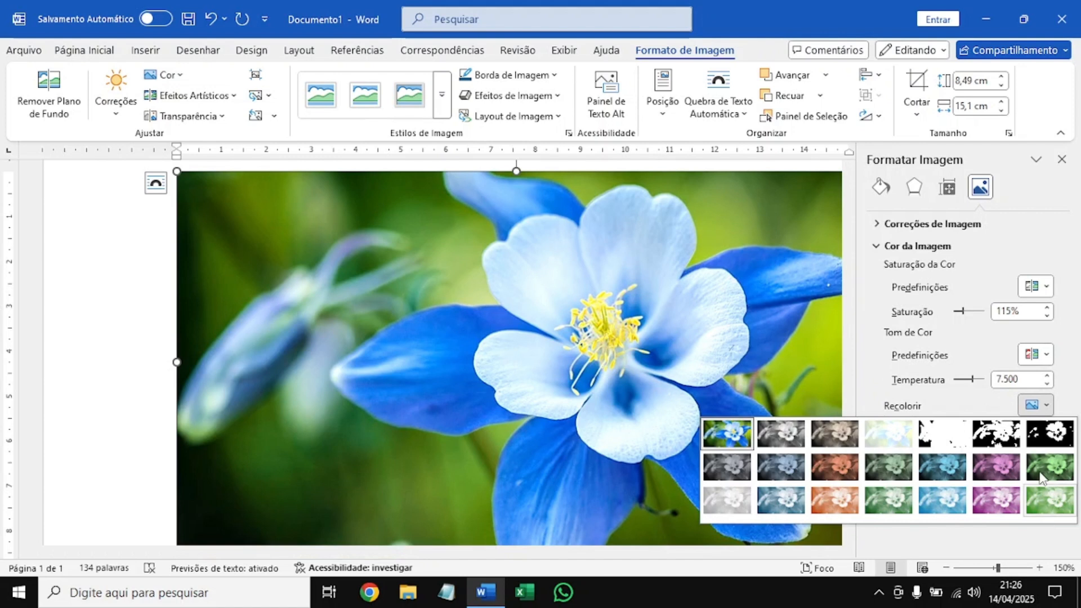
pyautogui.click(908, 372)
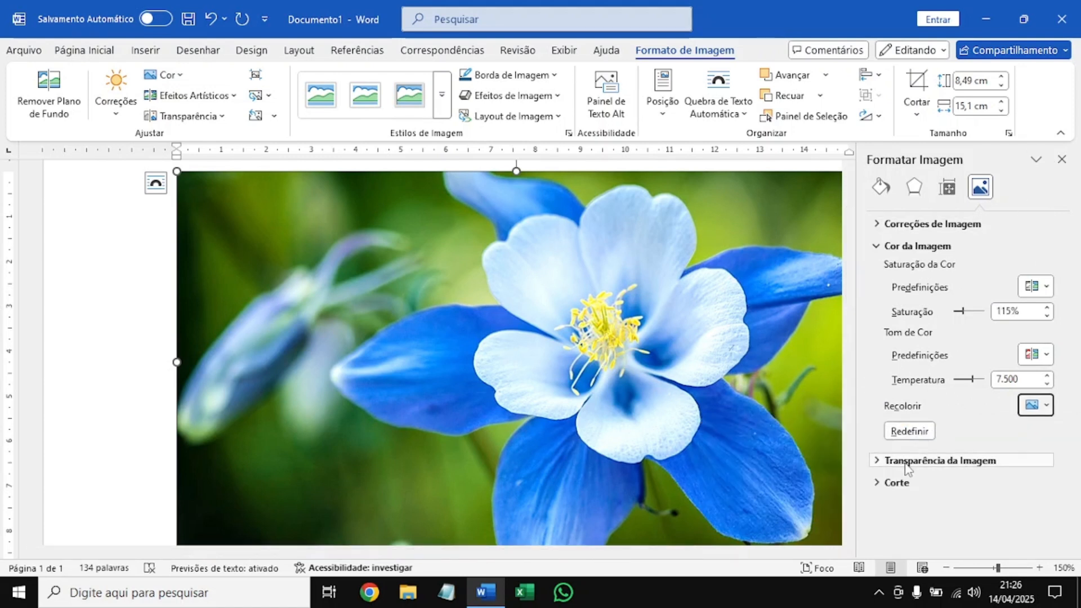
pyautogui.click(1061, 160)
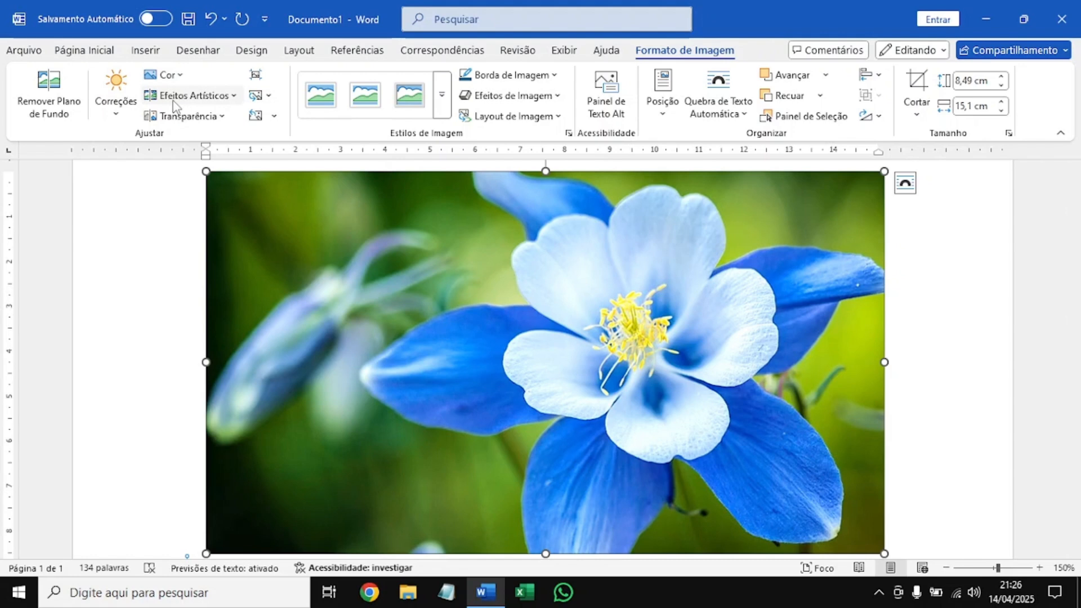
# Look through the artistic effects and transparency presets offered for the flower picture without applying any.
pyautogui.click(194, 96)
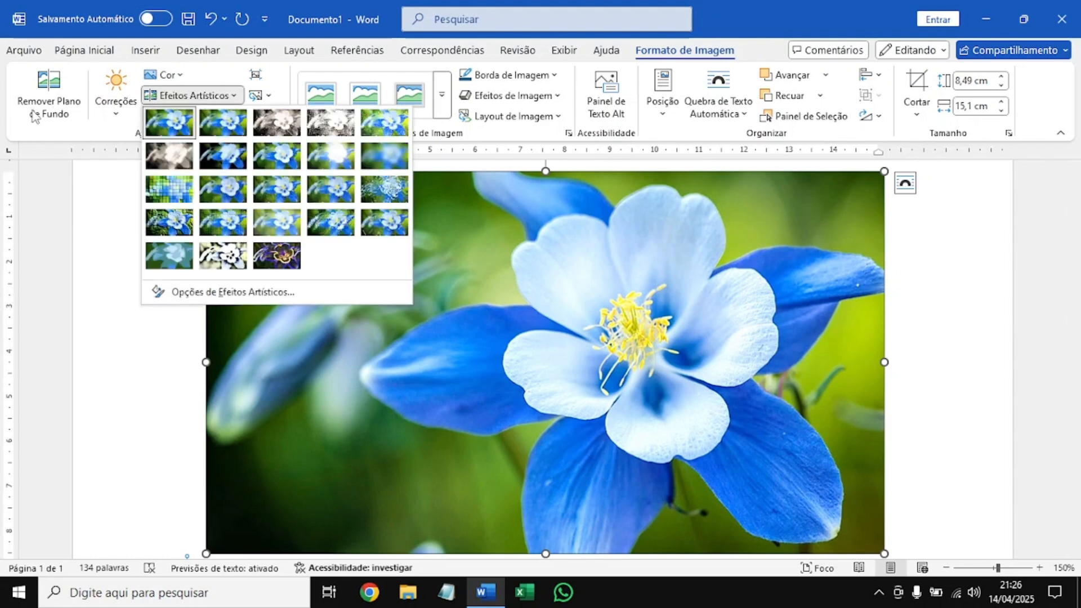
pyautogui.click(169, 97)
pyautogui.click(169, 97)
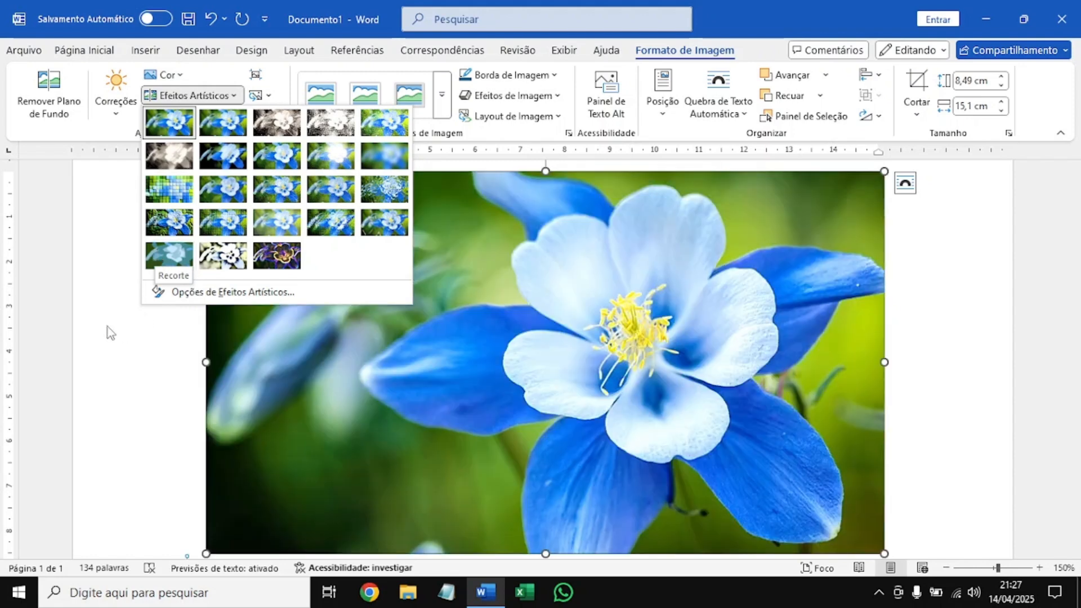
pyautogui.click(182, 97)
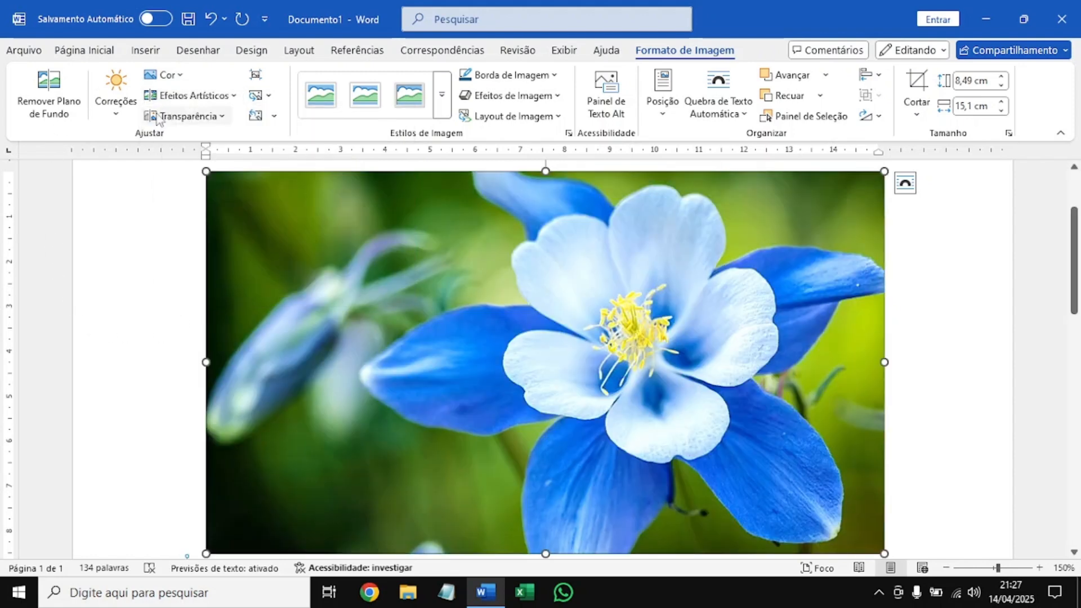
pyautogui.click(192, 119)
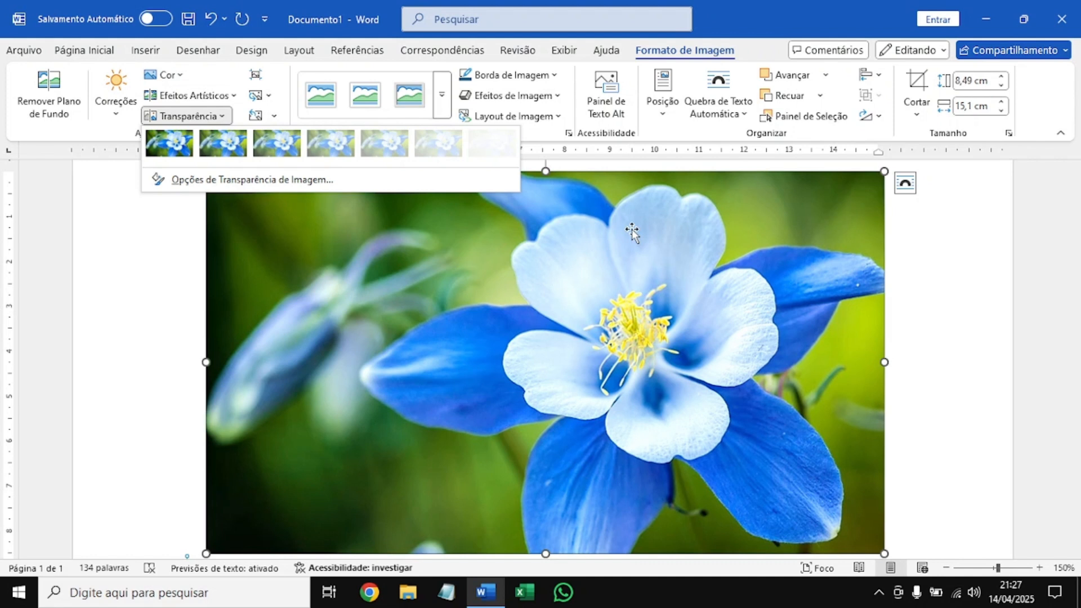
pyautogui.click(632, 231)
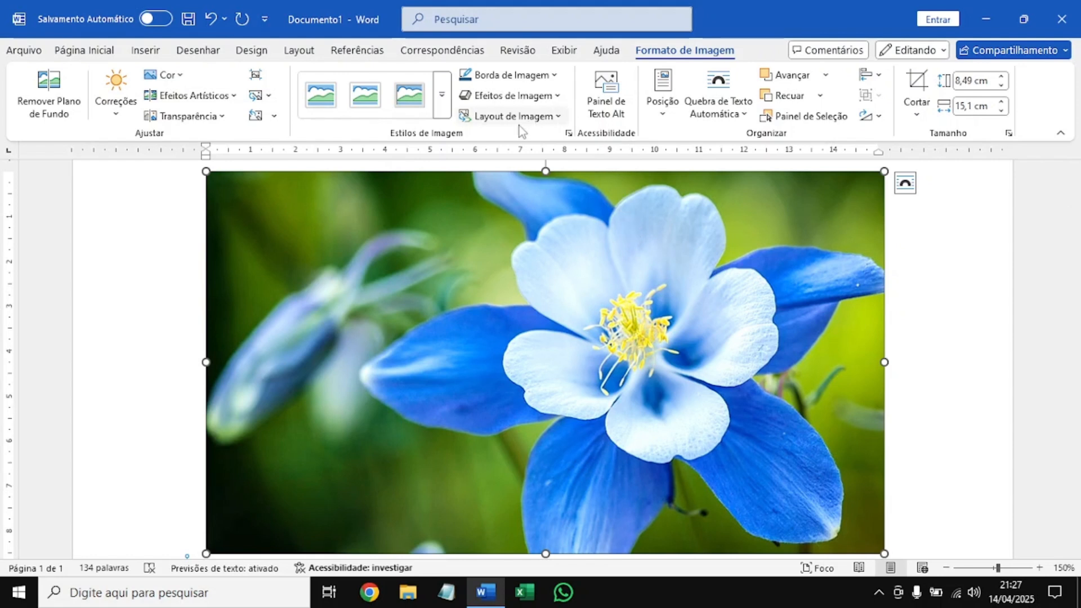
pyautogui.scroll(1, 480, 192)
pyautogui.scroll(-1, 478, 204)
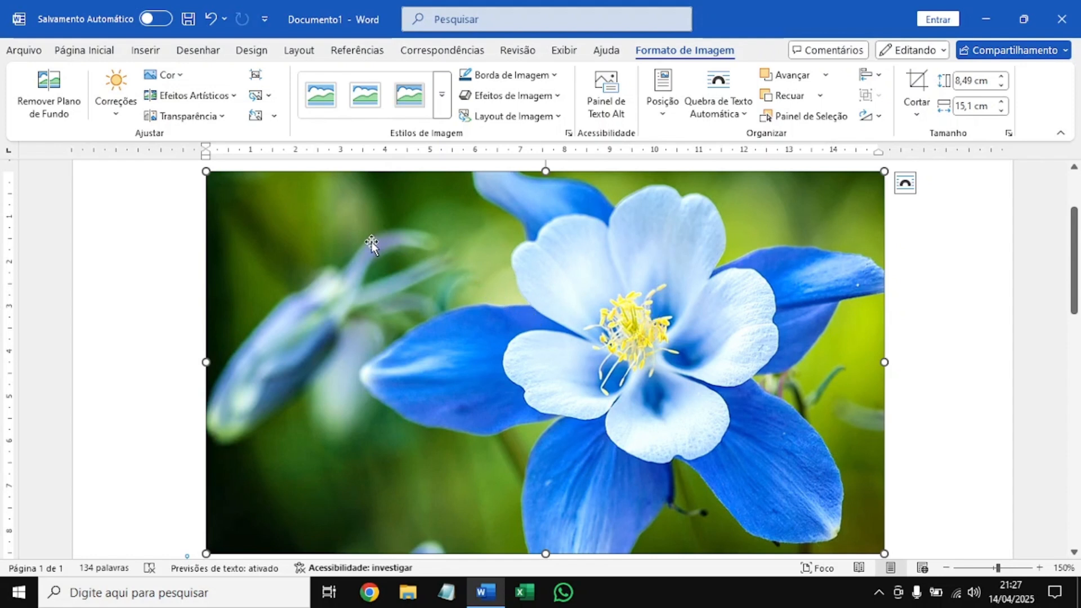
pyautogui.rightClick(338, 214)
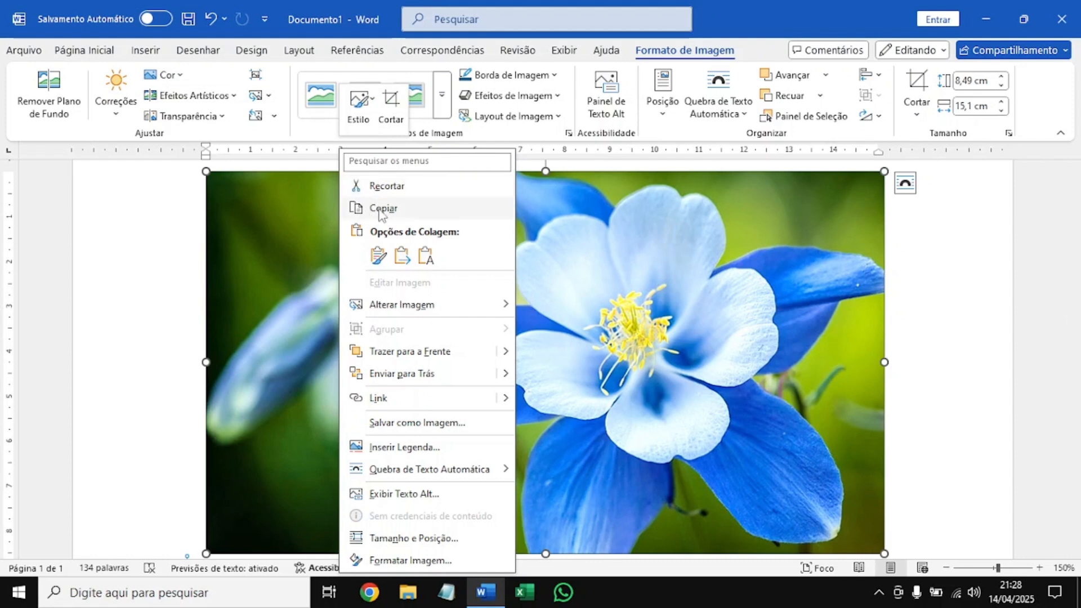
pyautogui.click(641, 256)
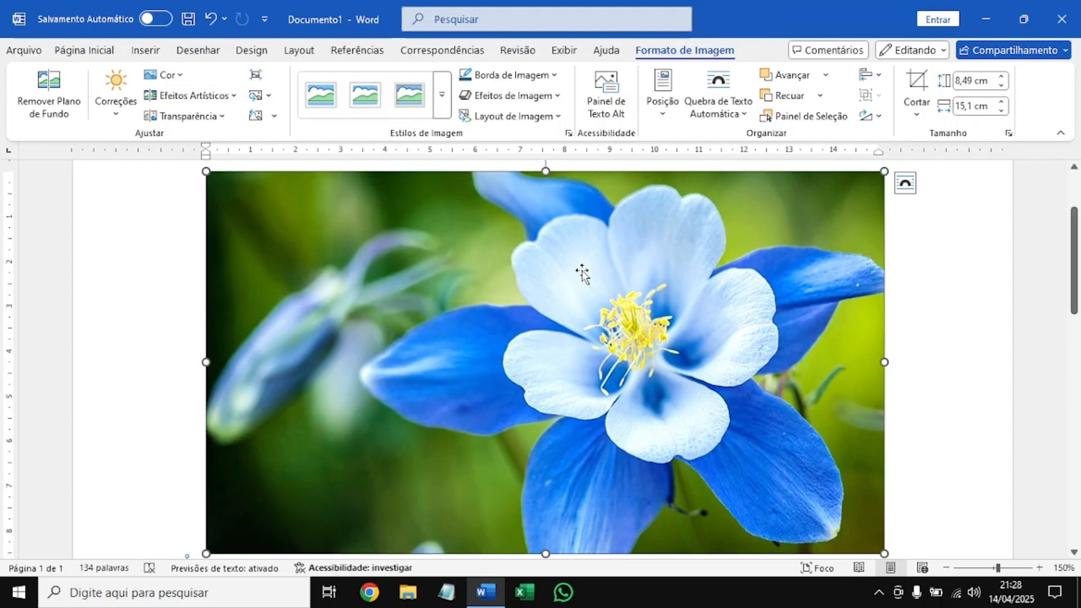
# Copy the flower picture and paste it as a picture after the Estrutura heading.
pyautogui.scroll(-6, 583, 272)
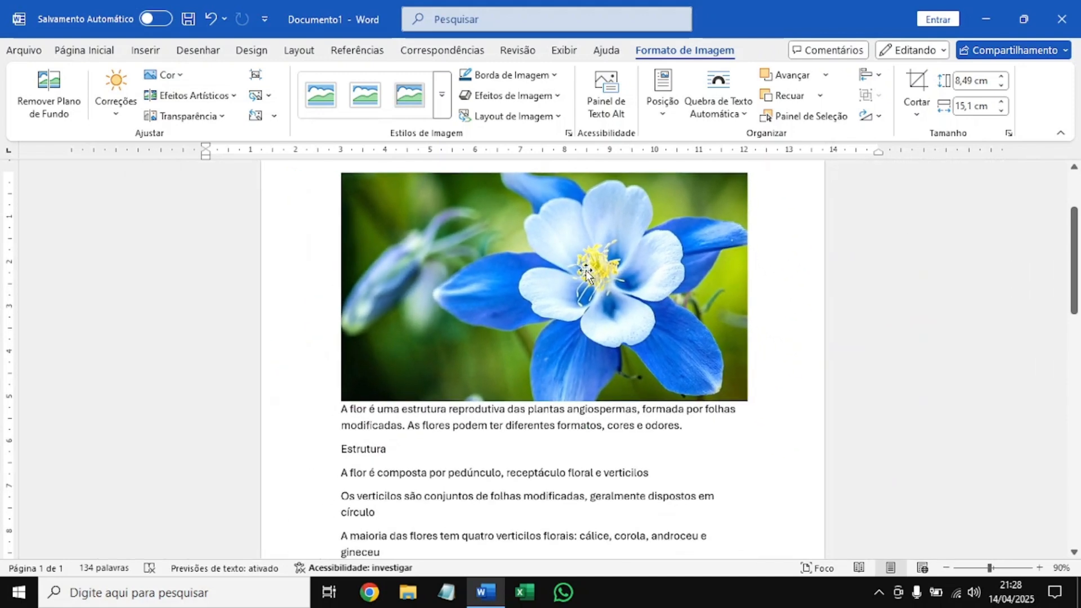
pyautogui.rightClick(600, 304)
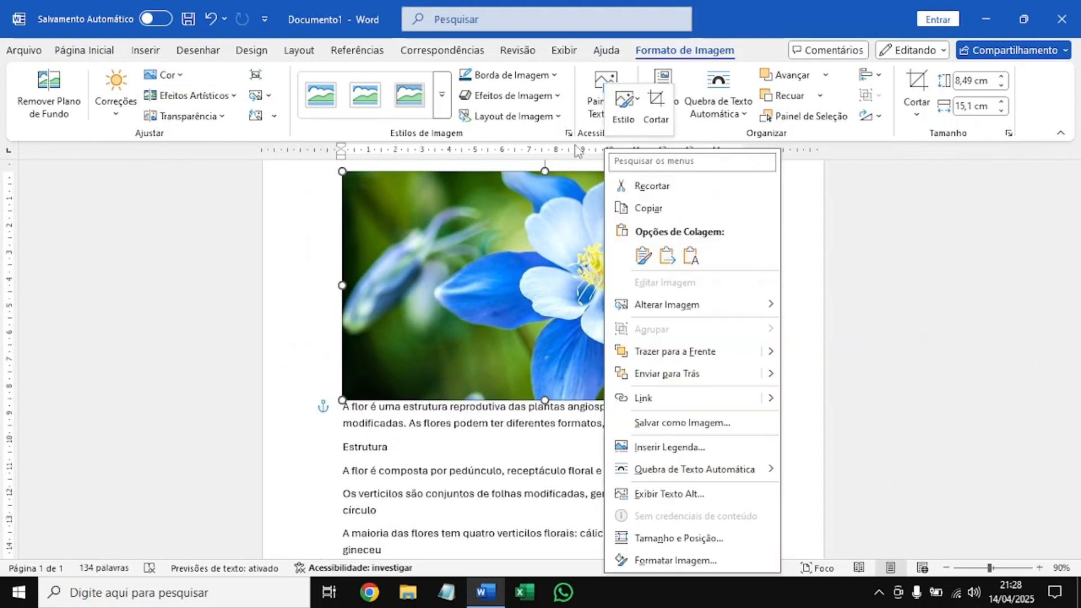
pyautogui.click(642, 207)
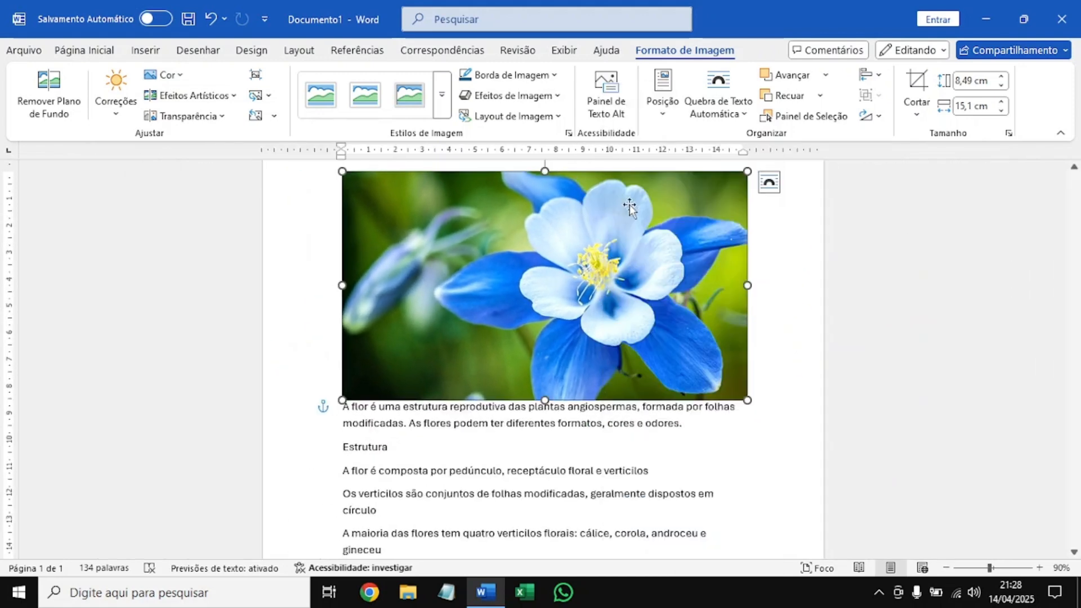
pyautogui.click(395, 451)
pyautogui.rightClick(395, 450)
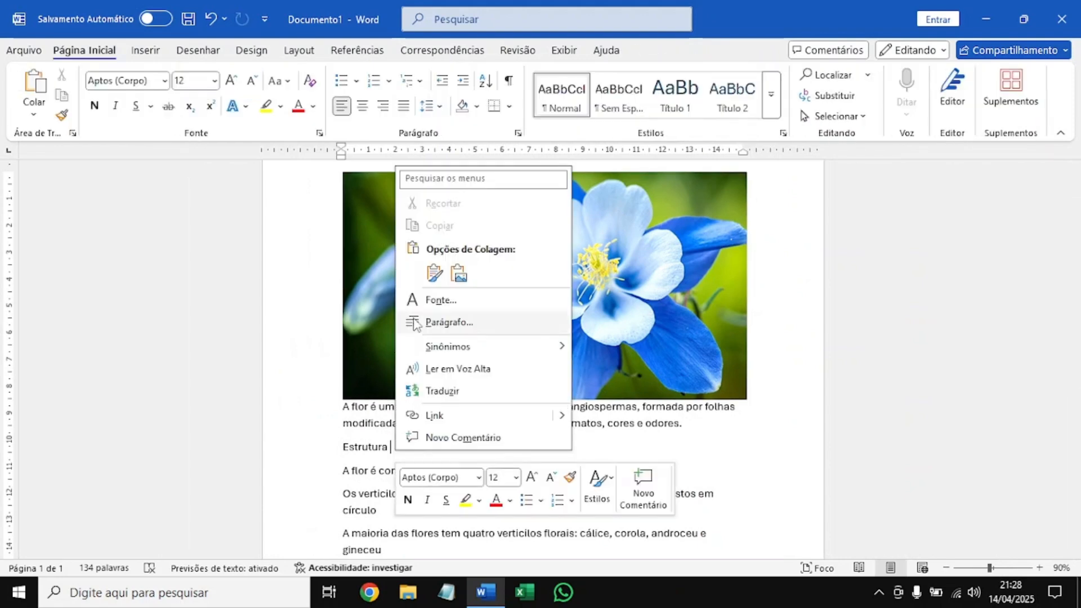
pyautogui.click(459, 274)
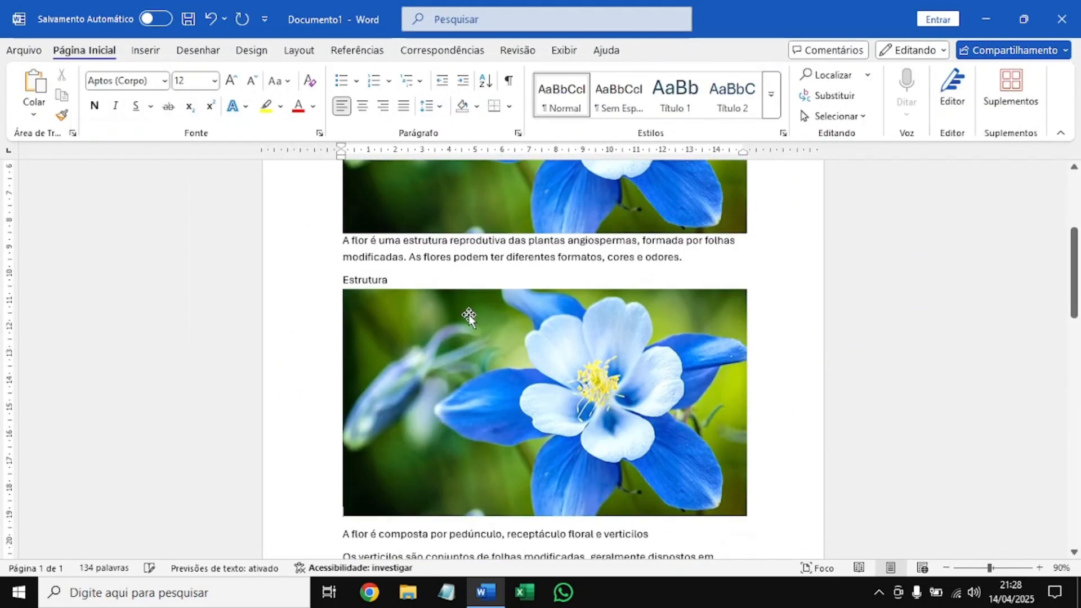
# Delete the copy of the flower picture below the Estrutura heading.
pyautogui.scroll(2, 479, 326)
pyautogui.click(509, 454)
pyautogui.press('Delete')
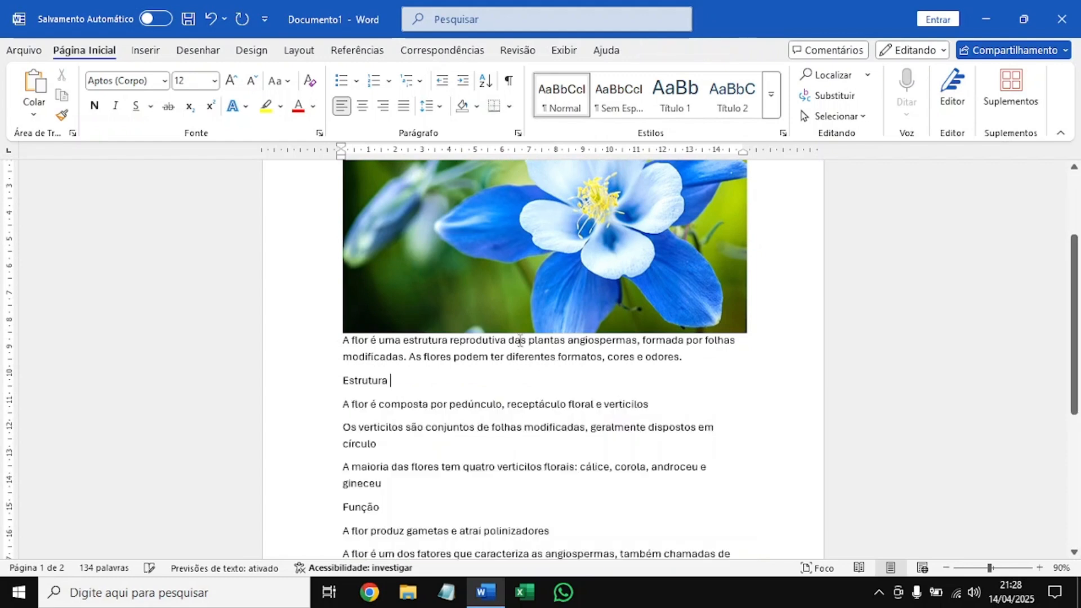
# Cut the original flower picture above the text and paste it as a picture after the Função heading.
pyautogui.rightClick(518, 266)
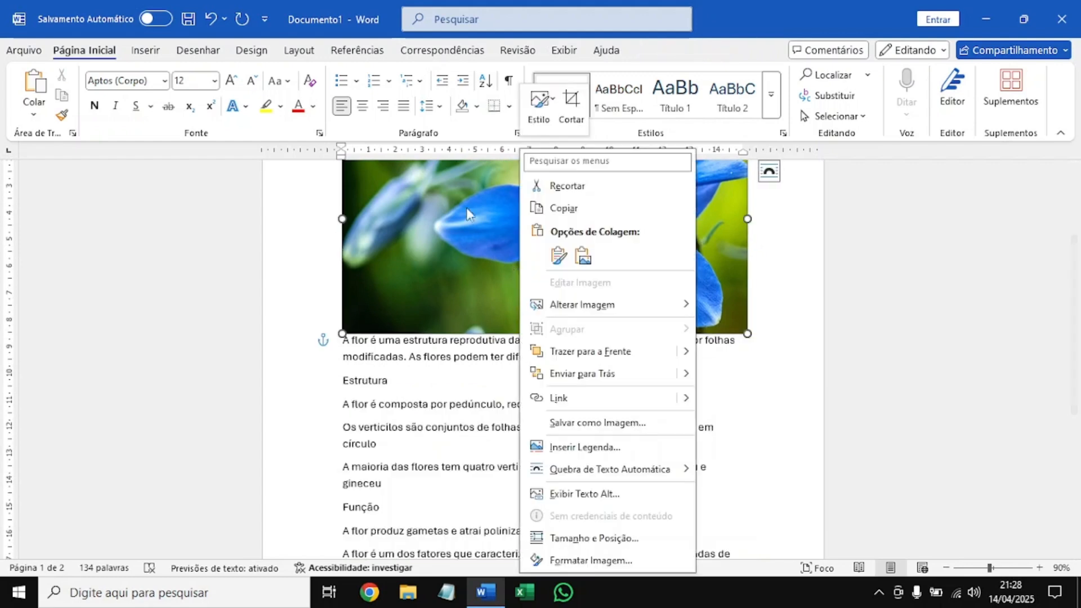
pyautogui.click(554, 188)
pyautogui.scroll(3, 554, 191)
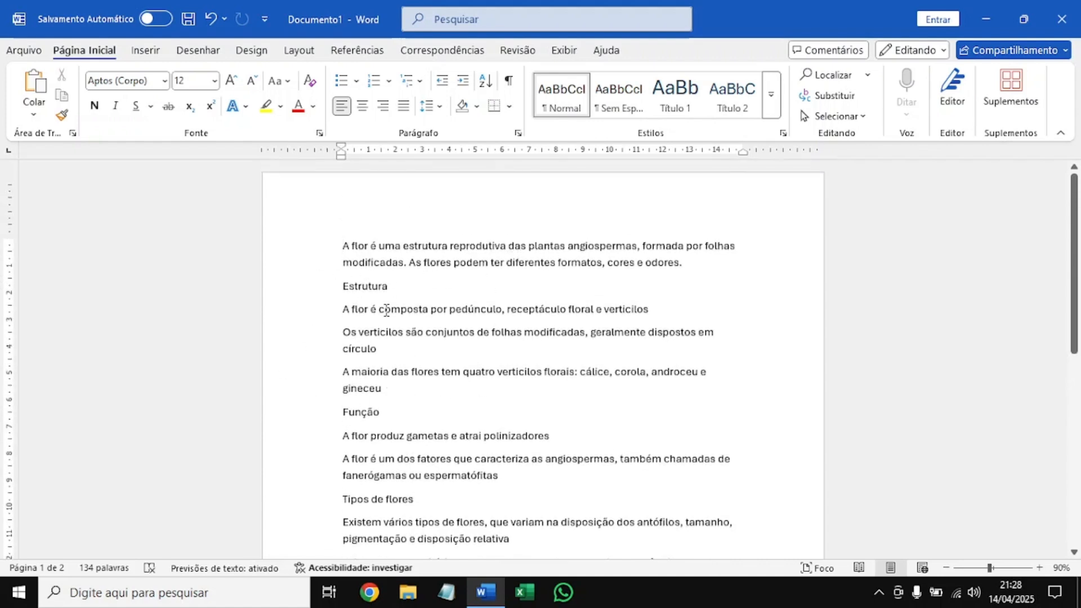
pyautogui.scroll(-1, 387, 310)
pyautogui.rightClick(388, 385)
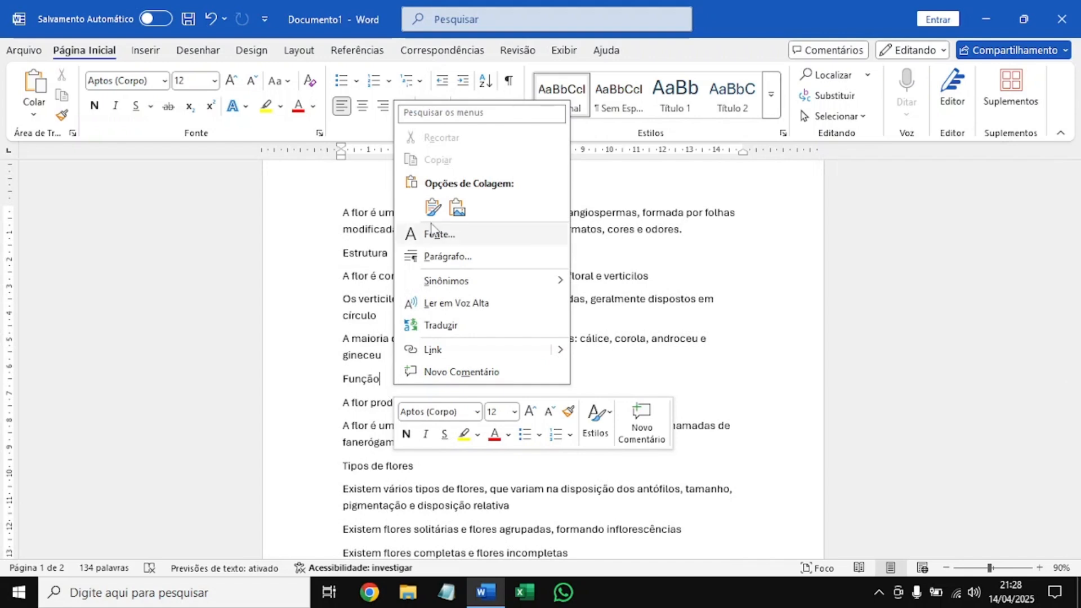
pyautogui.click(457, 208)
pyautogui.scroll(-3, 484, 273)
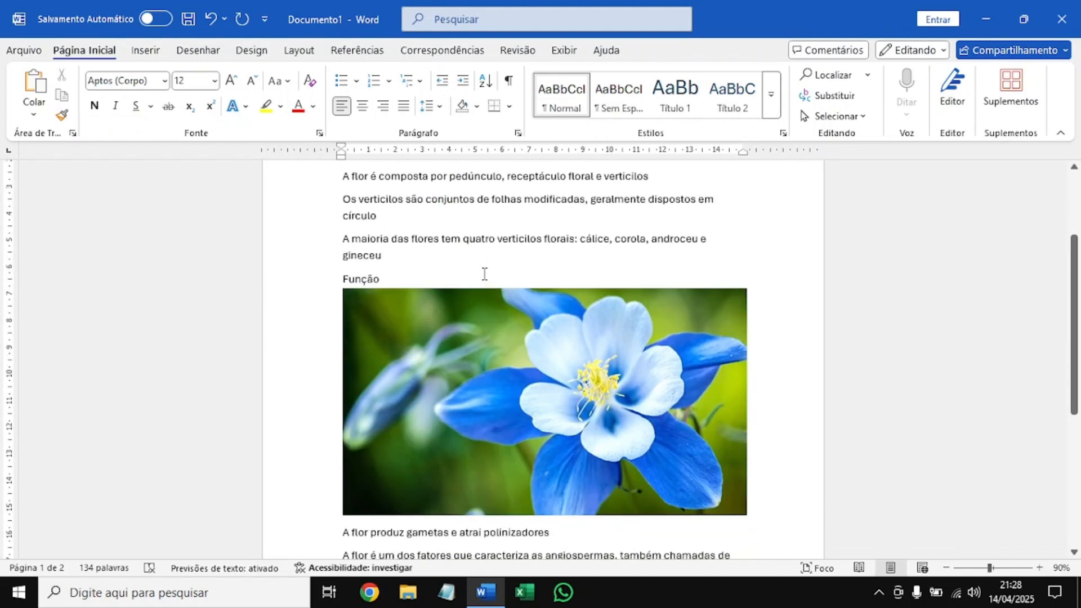
pyautogui.scroll(-1, 484, 274)
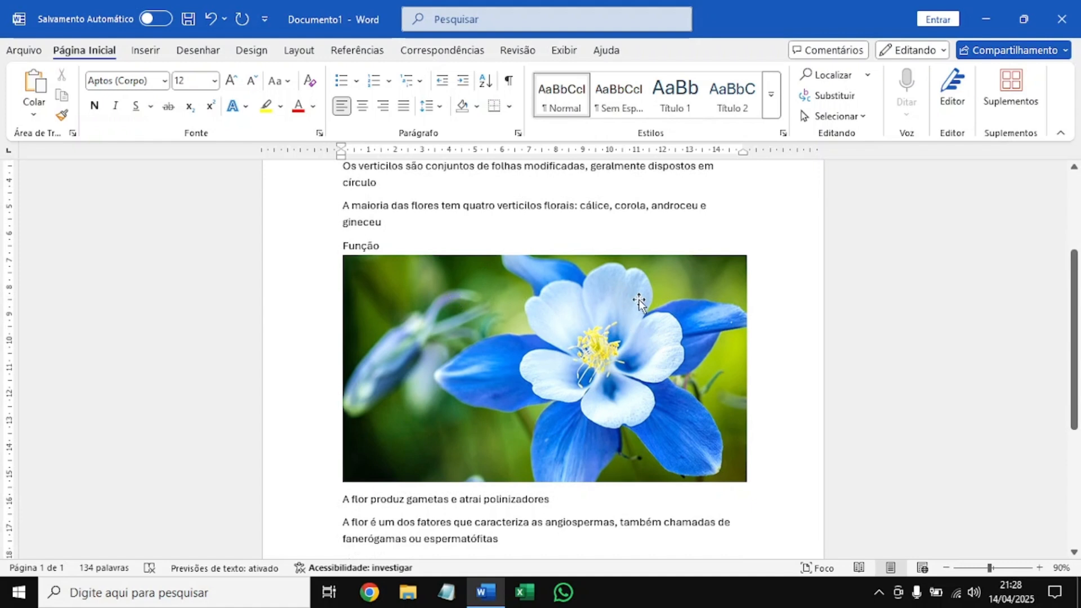
# Delete the picture below the Função heading and paste it as a picture in the same place again.
pyautogui.click(473, 337)
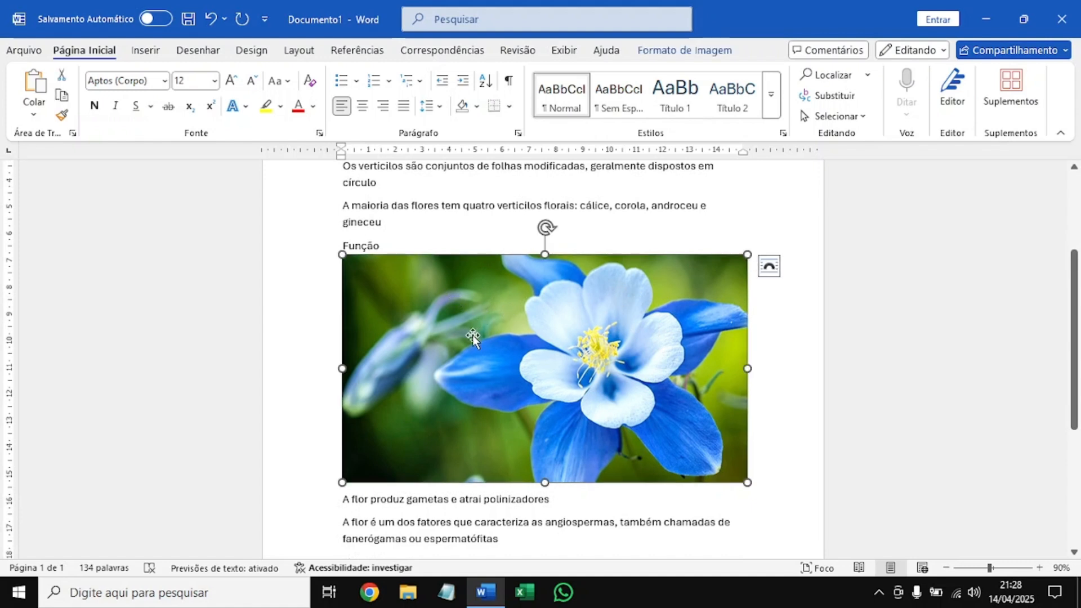
pyautogui.press('Delete')
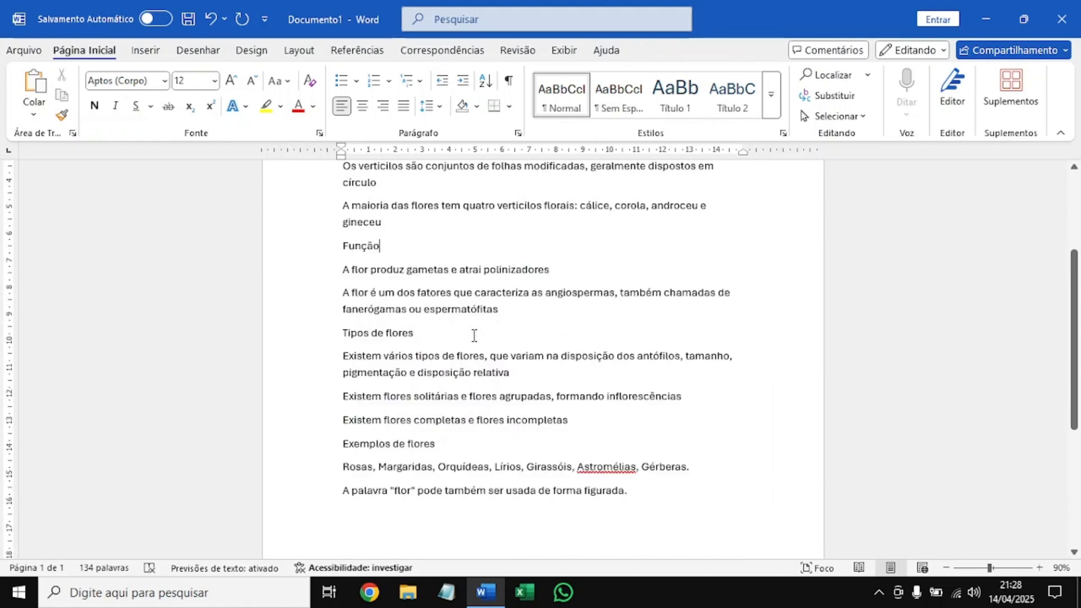
pyautogui.rightClick(406, 245)
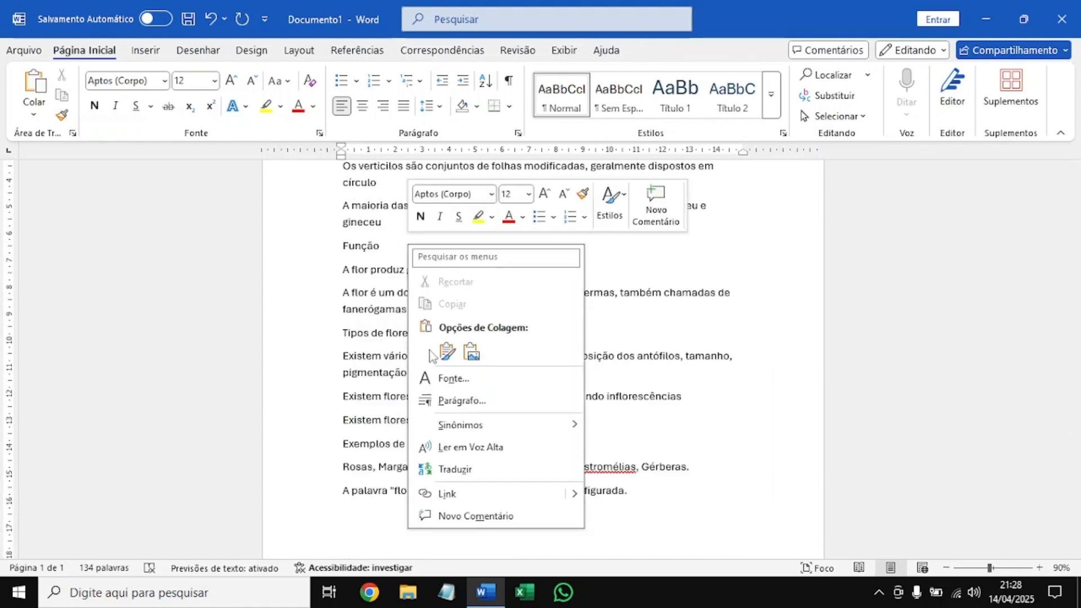
pyautogui.click(467, 351)
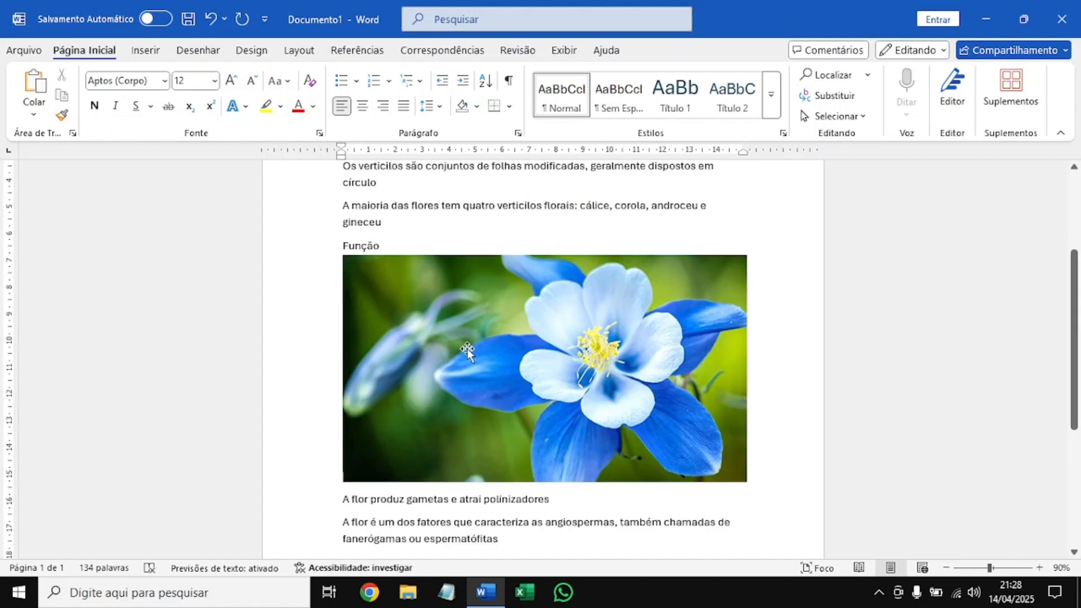
# Select the flower picture below Função and examine its picture formatting tools and context commands, including Estilo and Cortar.
pyautogui.scroll(-1, 507, 310)
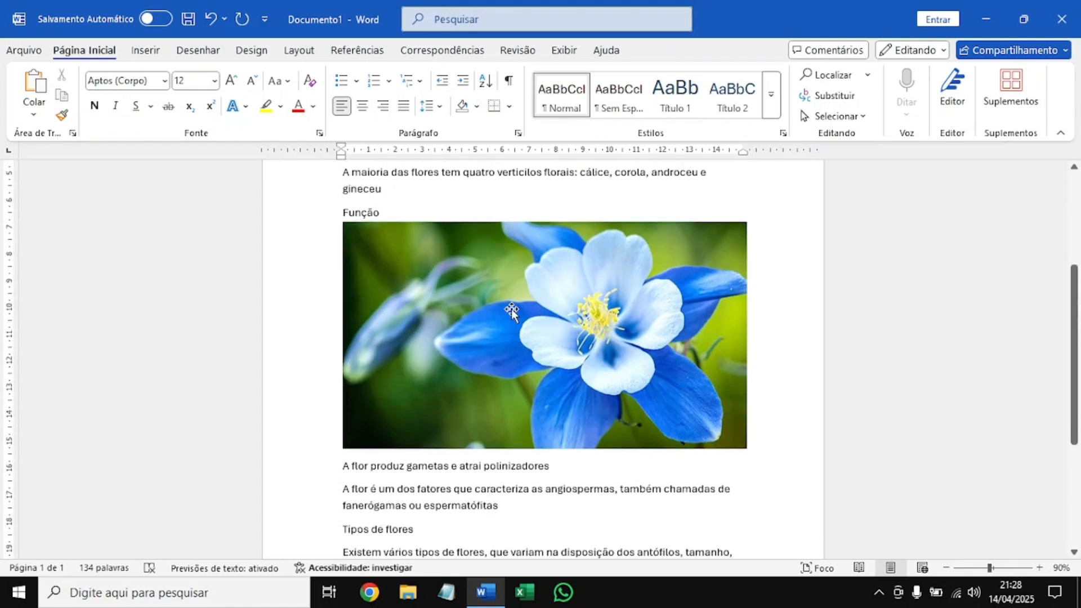
pyautogui.click(468, 293)
pyautogui.click(665, 53)
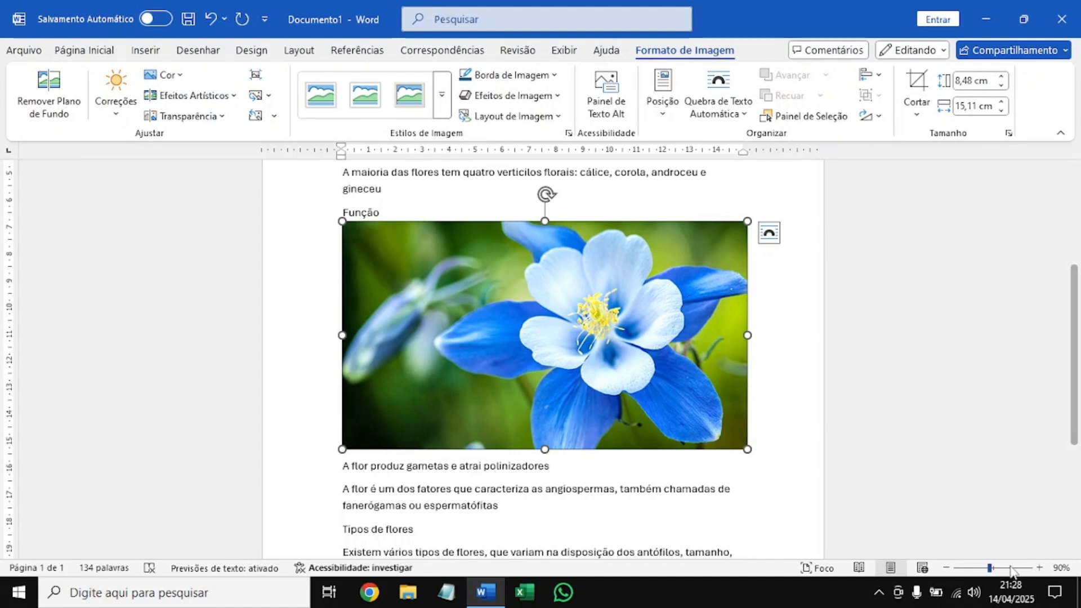
pyautogui.click(1039, 567)
pyautogui.click(1039, 568)
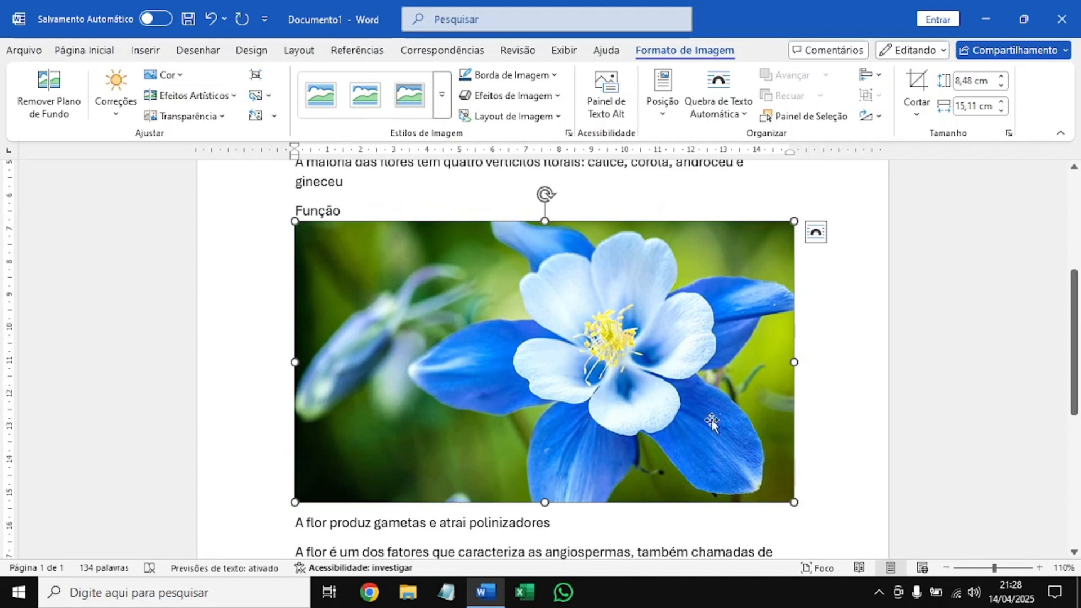
pyautogui.click(1039, 568)
pyautogui.click(1039, 567)
pyautogui.scroll(-1, 484, 281)
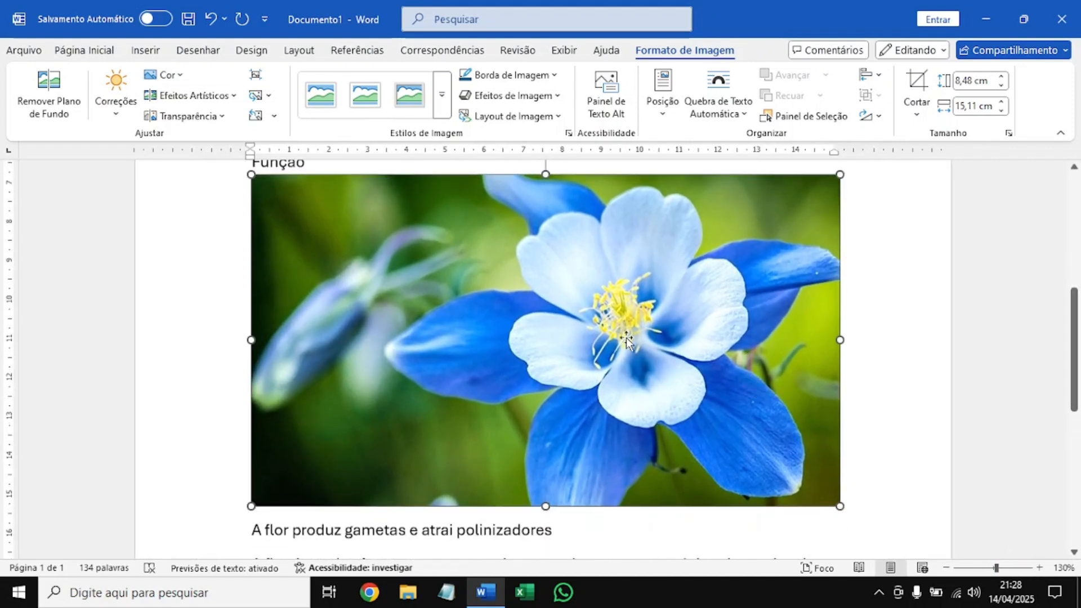
pyautogui.rightClick(485, 267)
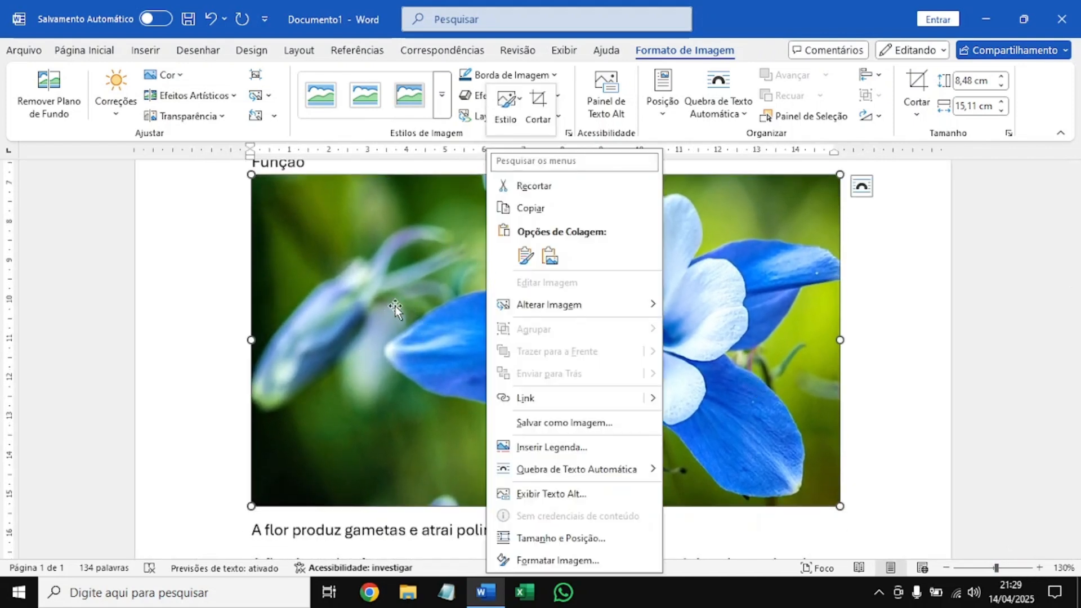
pyautogui.rightClick(803, 494)
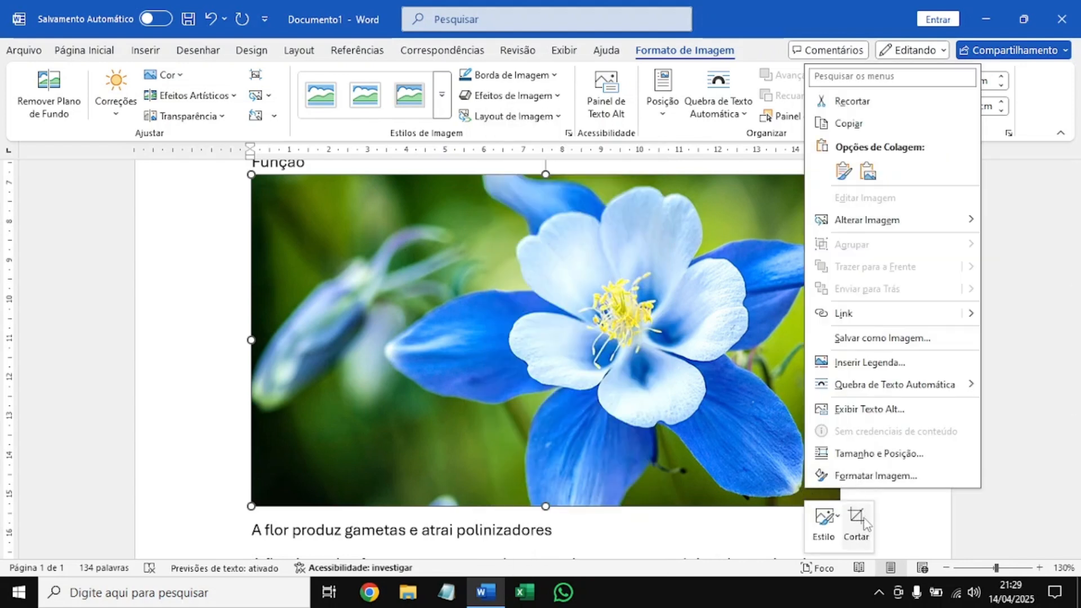
pyautogui.rightClick(766, 242)
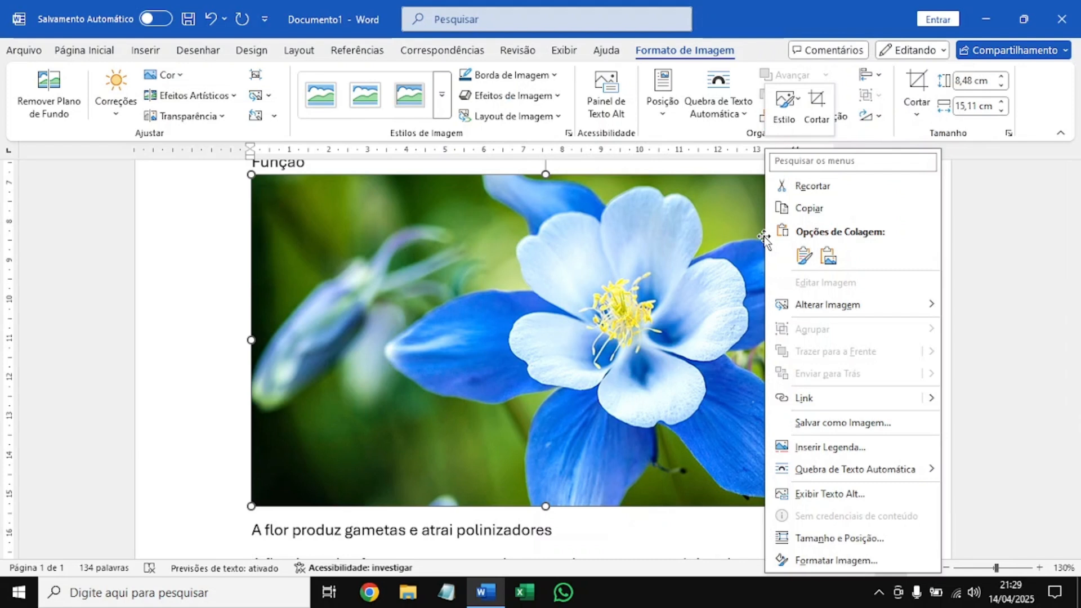
pyautogui.rightClick(586, 496)
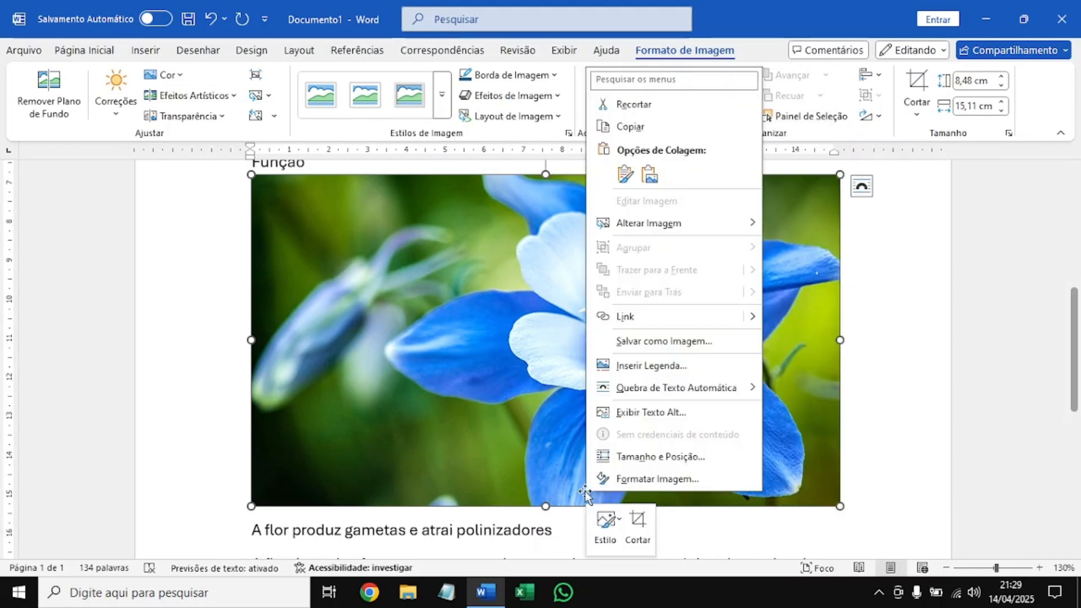
# Crop away the left side of the flower picture, leaving it about 11.7 cm wide.
pyautogui.click(641, 521)
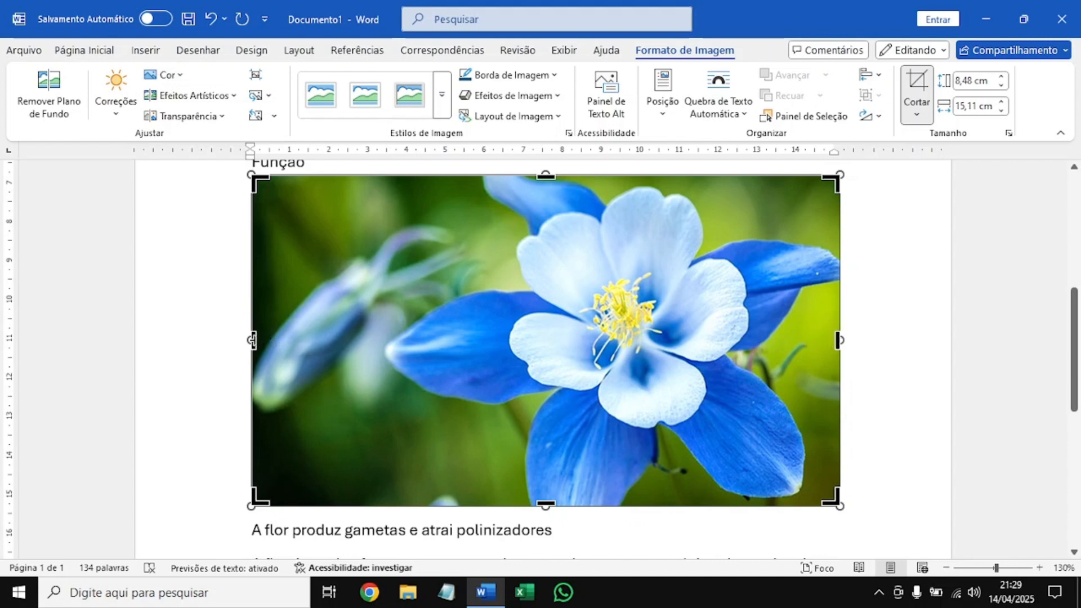
pyautogui.moveTo(252, 340); pyautogui.dragTo(385, 341)
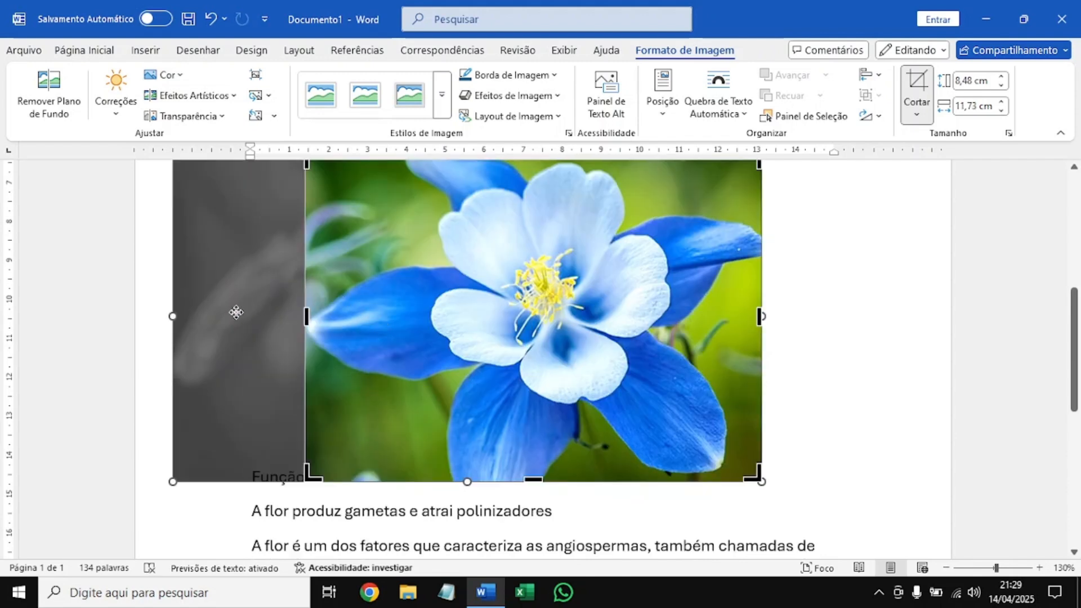
pyautogui.scroll(1, 260, 339)
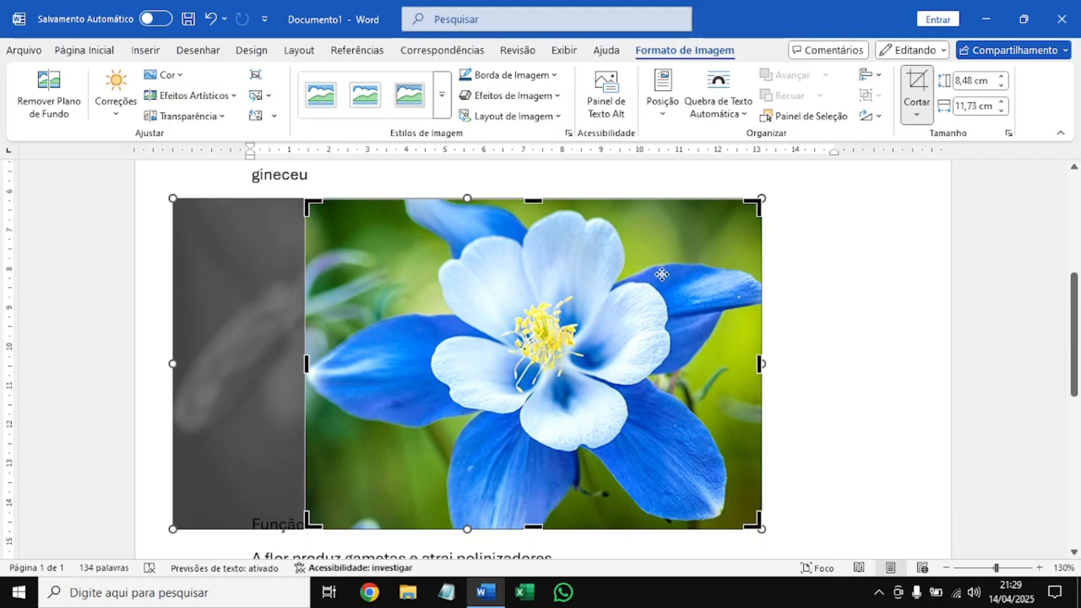
pyautogui.click(904, 230)
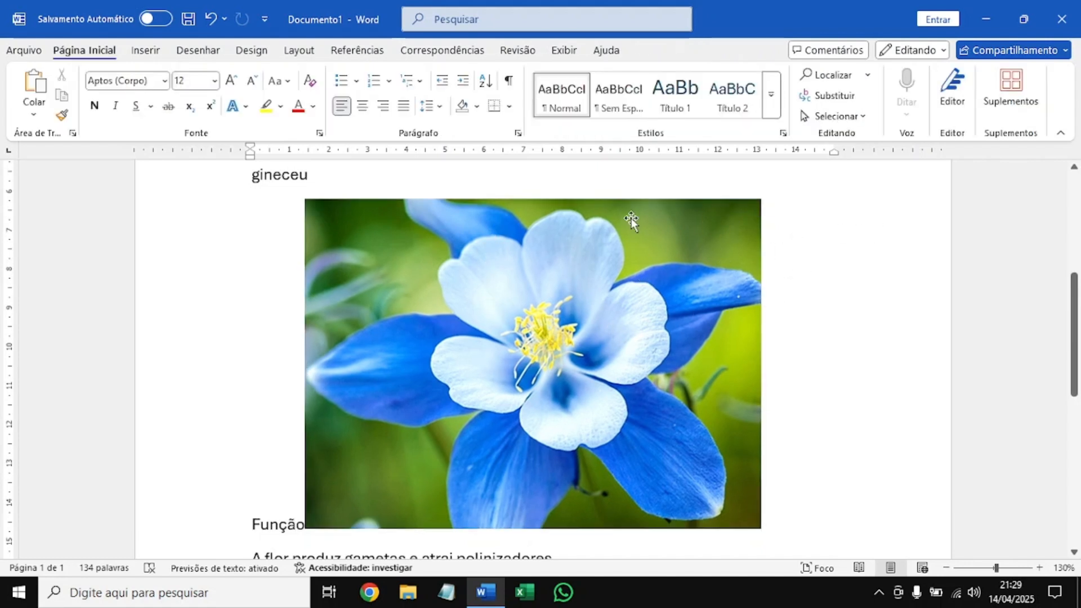
# Examine the flower picture's crop options, including Taxa de Proporção and Ajustar, and crop it to the plain rectangle shape.
pyautogui.click(466, 252)
pyautogui.click(687, 52)
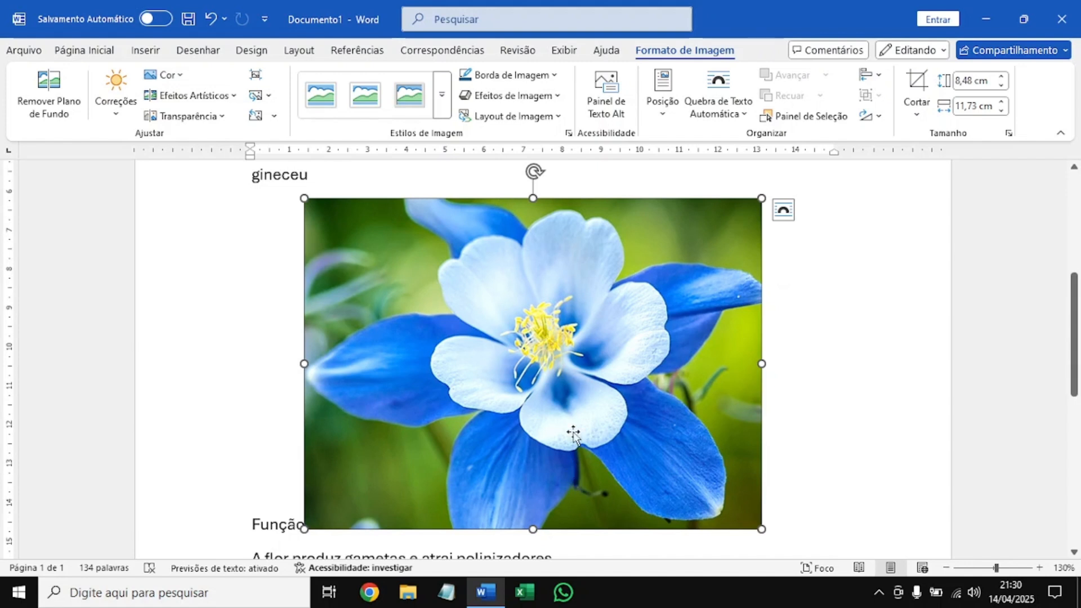
pyautogui.click(921, 117)
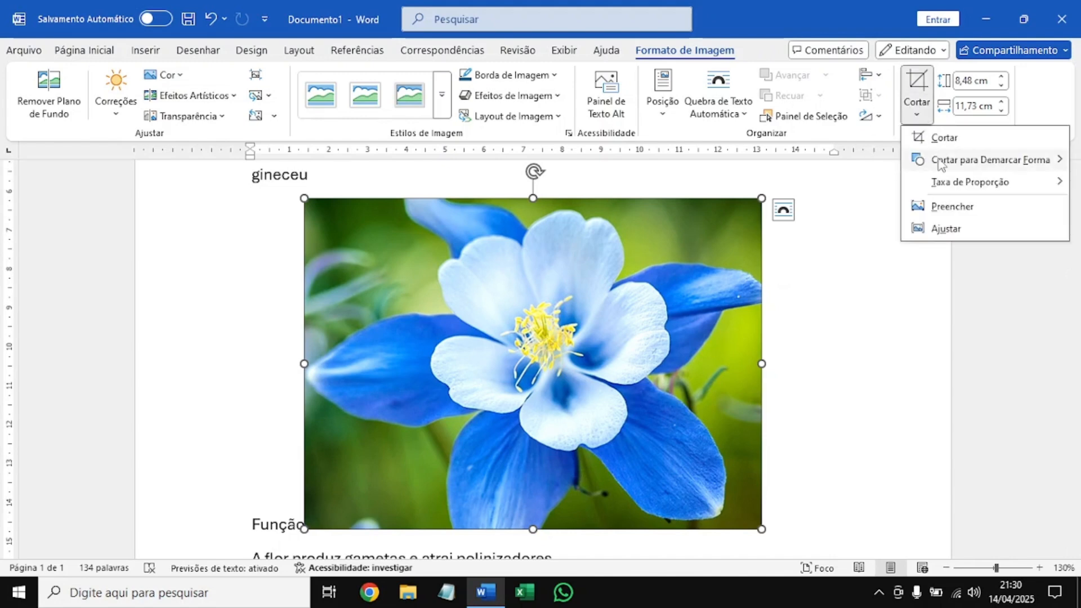
pyautogui.moveTo(993, 165)
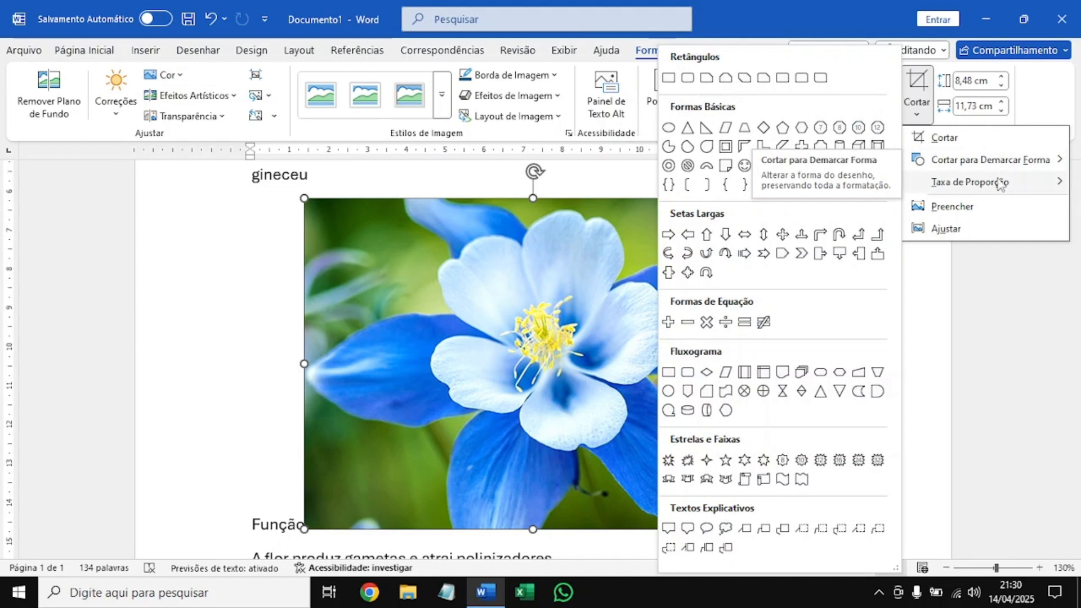
pyautogui.moveTo(1033, 186)
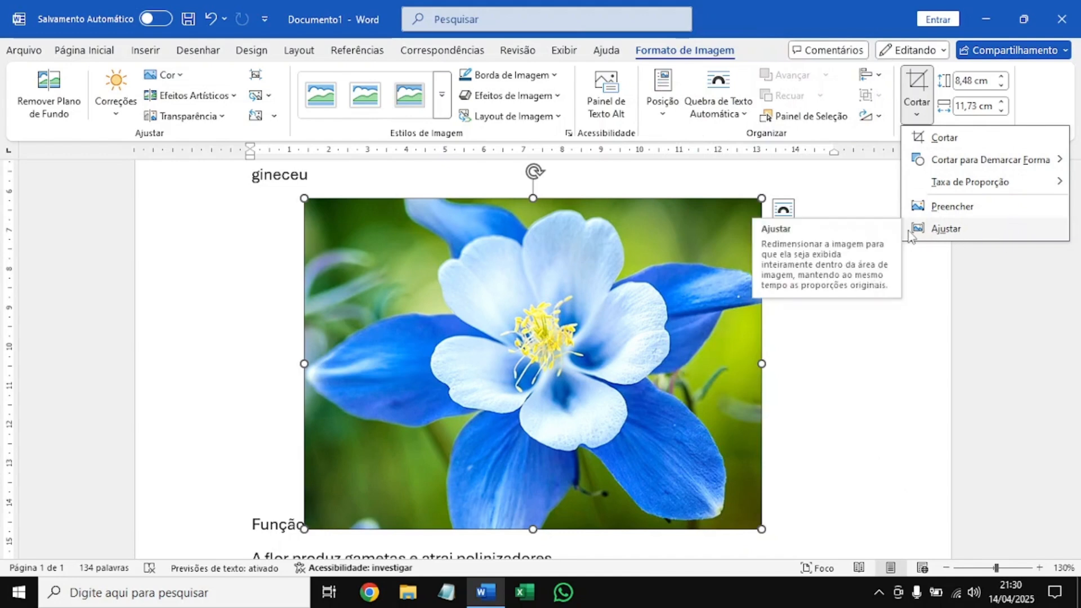
pyautogui.moveTo(934, 163)
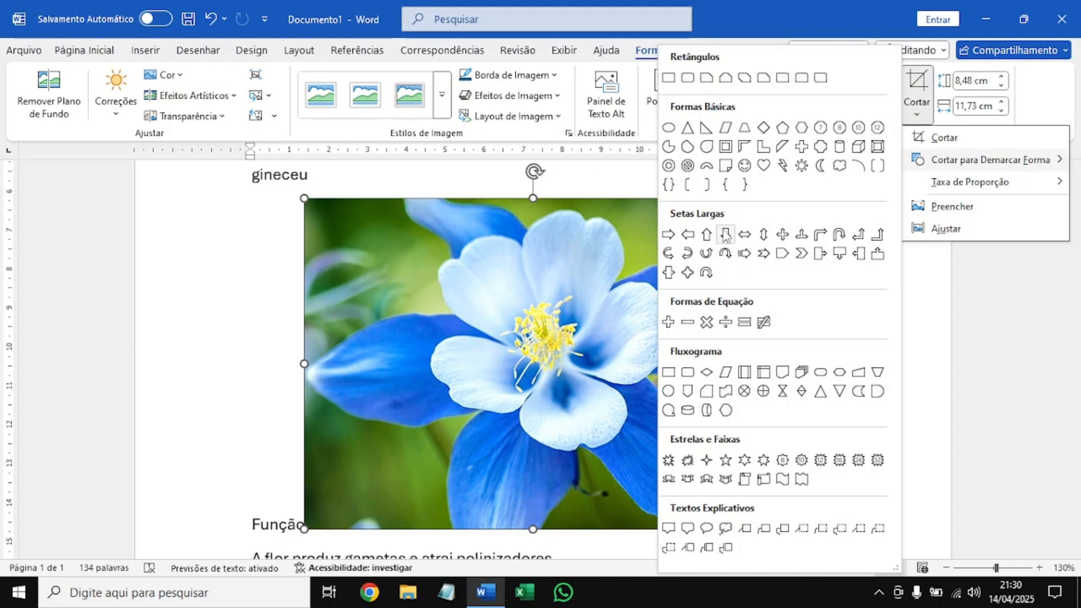
pyautogui.click(671, 83)
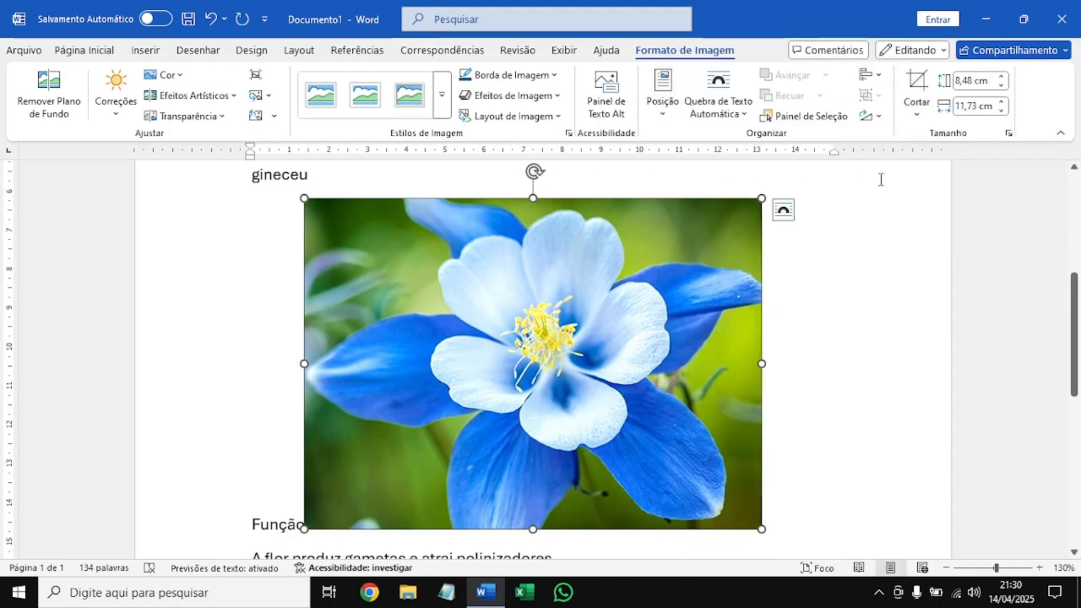
# Crop the flower picture to an oval shape.
pyautogui.click(917, 114)
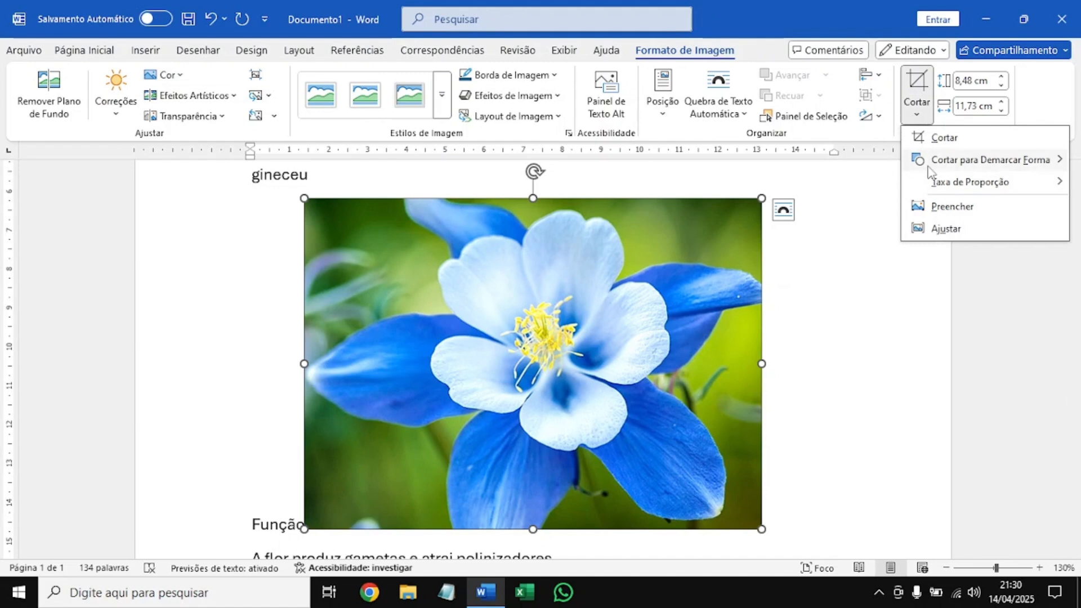
pyautogui.click(470, 256)
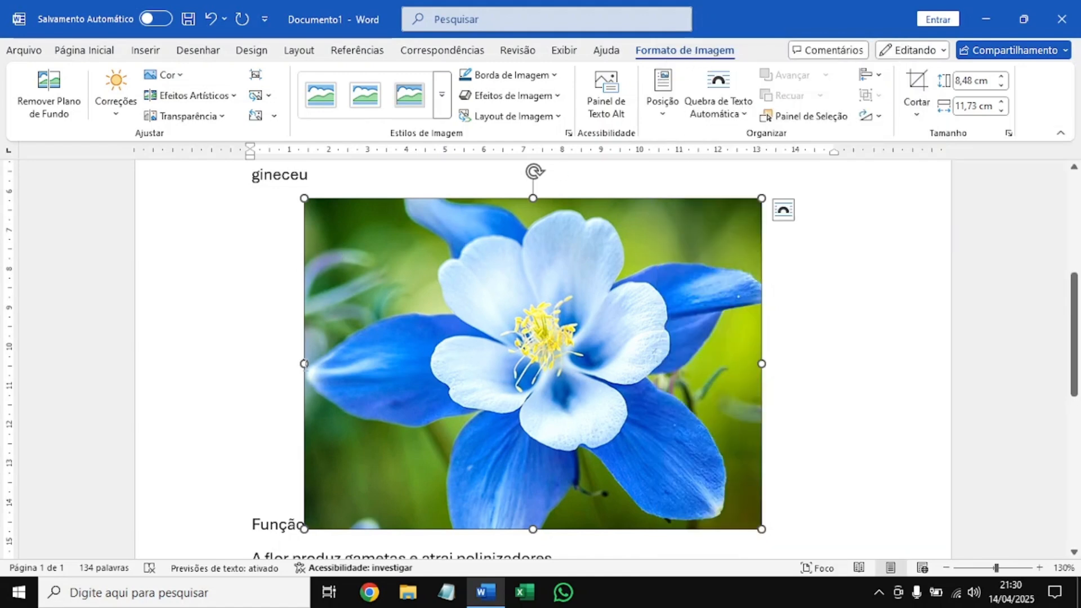
pyautogui.click(916, 115)
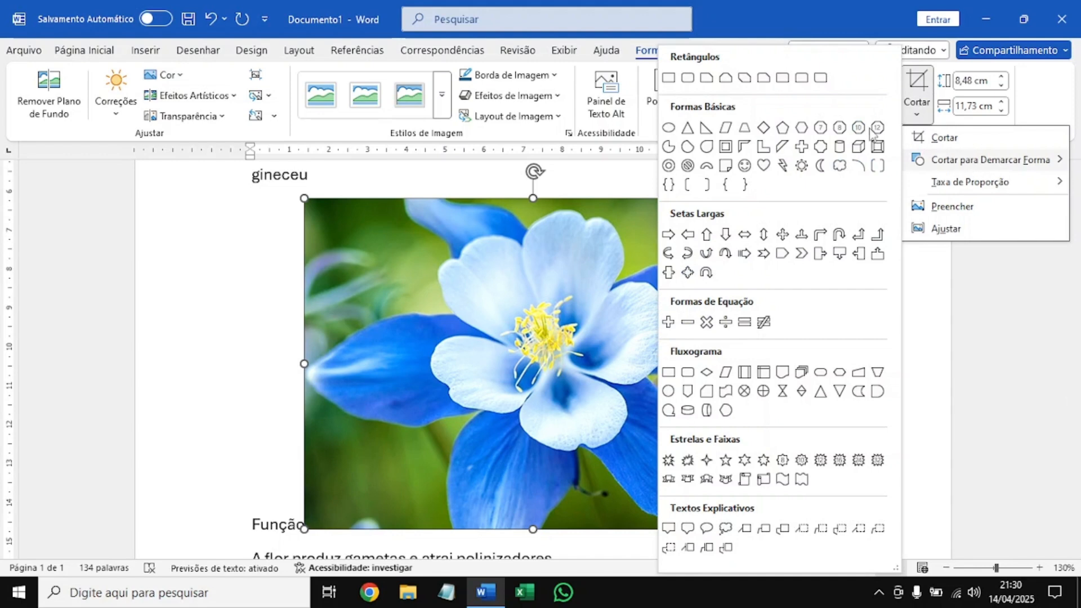
pyautogui.click(678, 127)
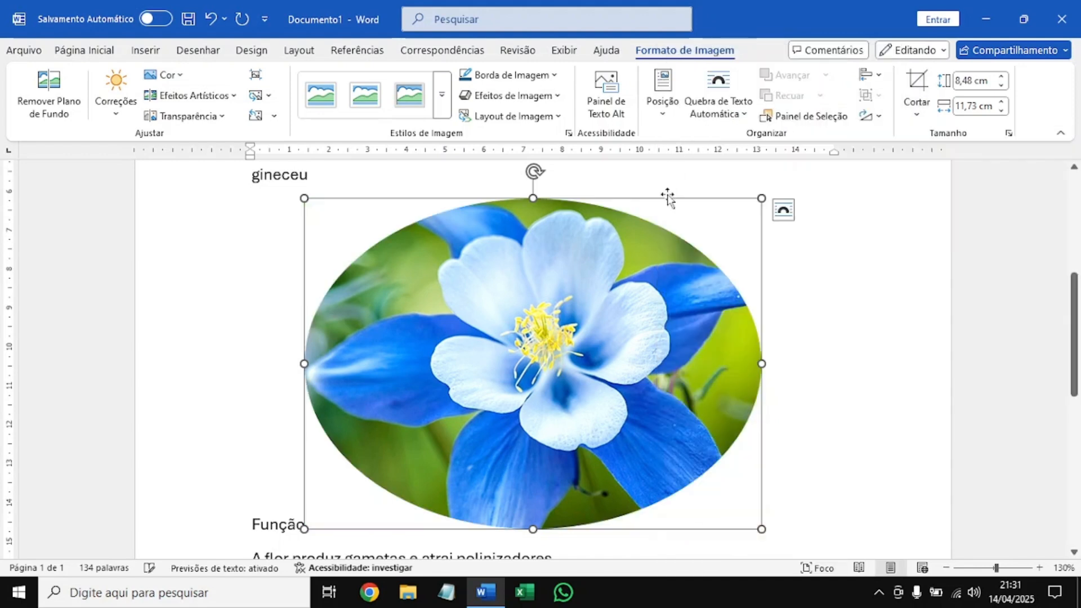
# Change the flower picture's crop shape to an isosceles triangle.
pyautogui.click(917, 109)
pyautogui.moveTo(936, 164)
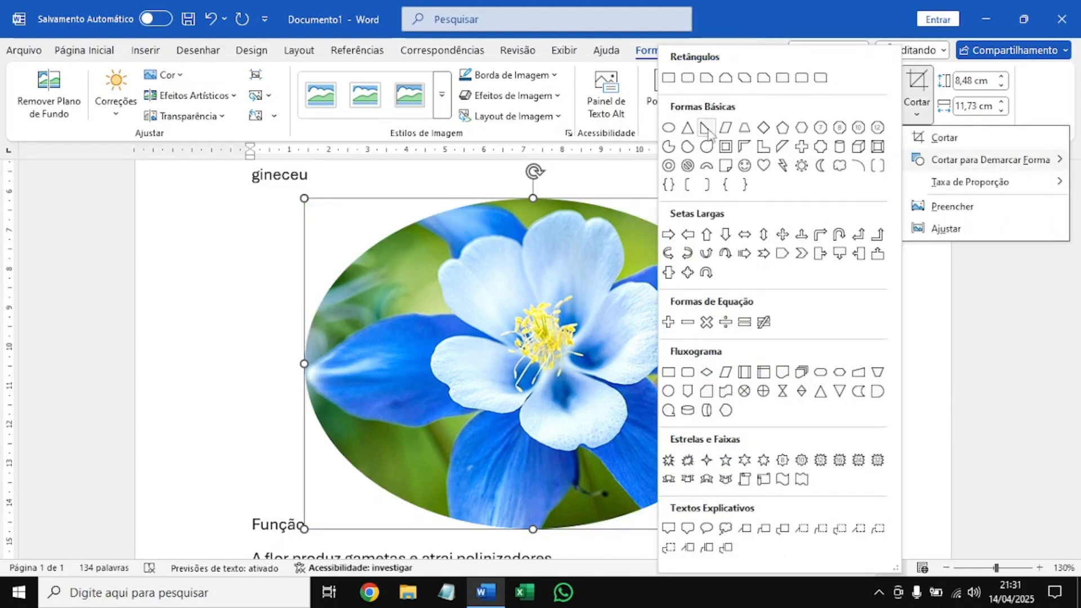
pyautogui.click(698, 129)
# Return the flower picture's crop shape to a plain rectangle.
pyautogui.click(918, 120)
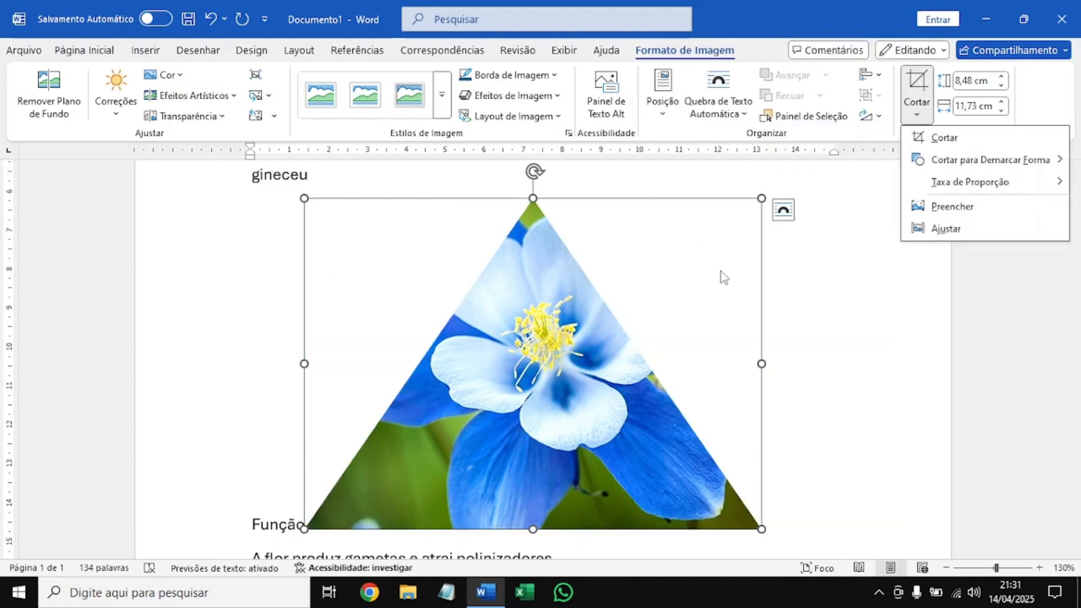
pyautogui.moveTo(937, 160)
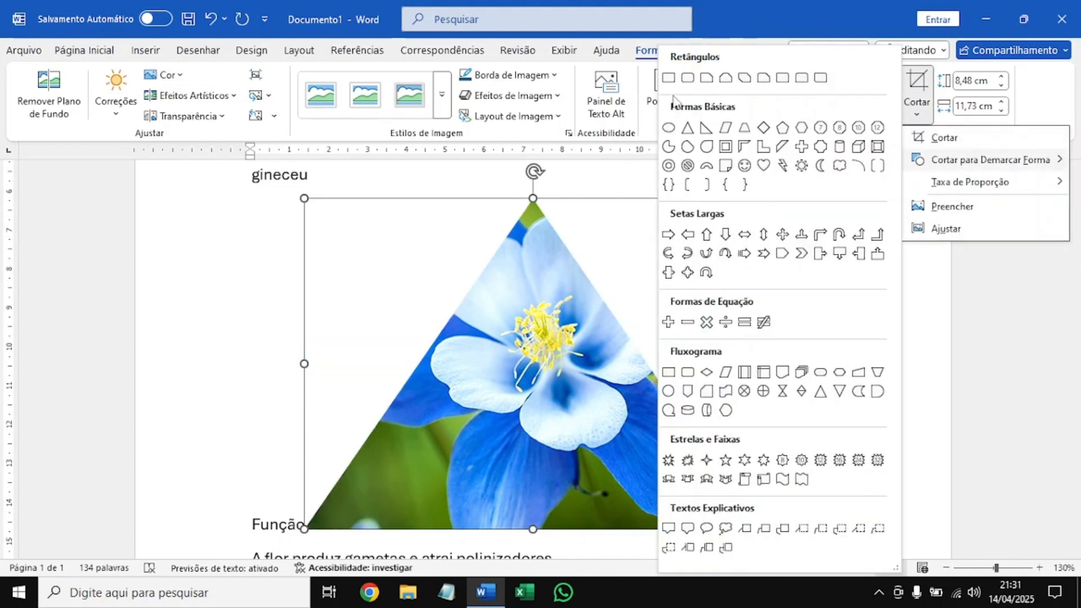
pyautogui.click(669, 77)
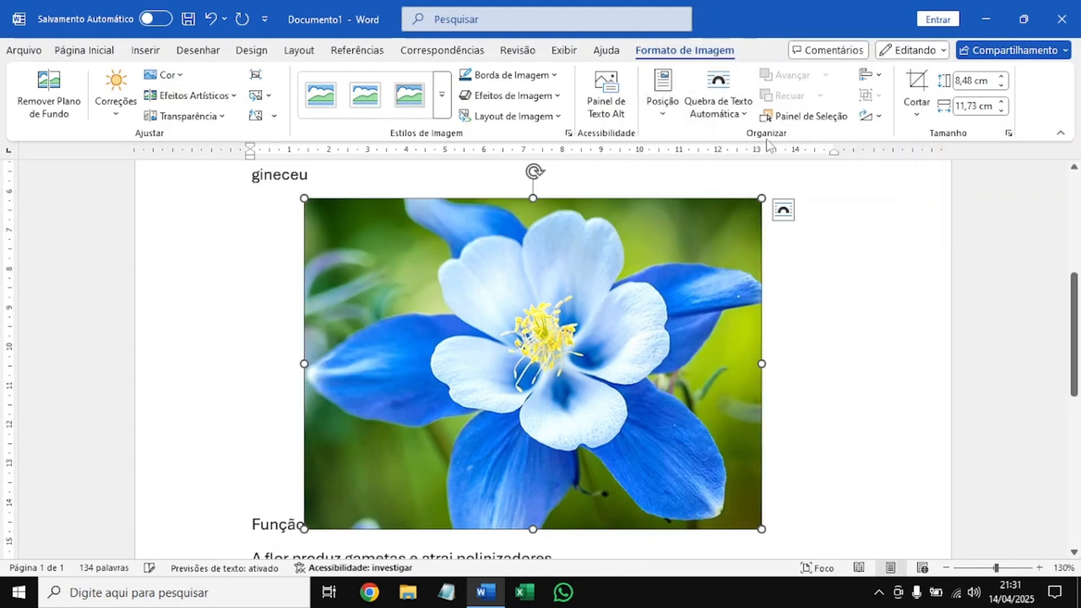
# Crop the flower picture to the square 1:1 aspect ratio and apply the crop.
pyautogui.click(926, 115)
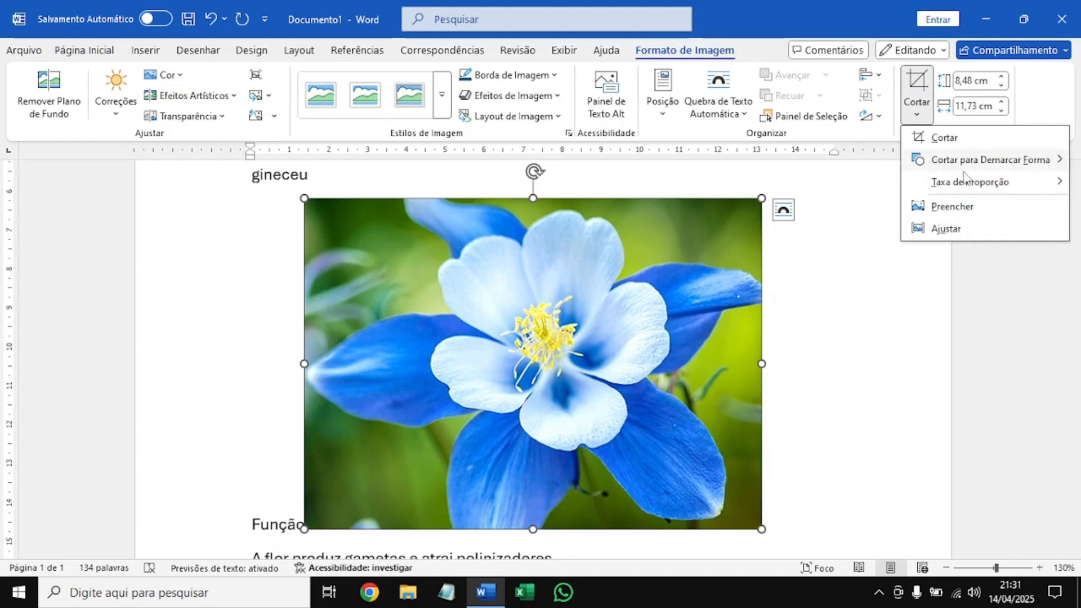
pyautogui.moveTo(928, 182)
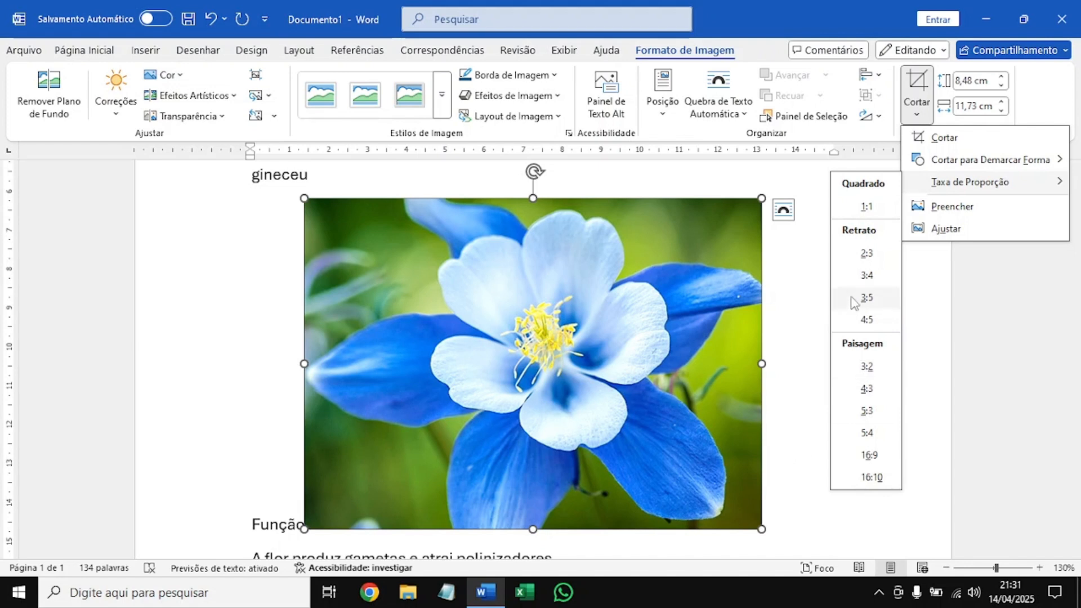
pyautogui.click(867, 207)
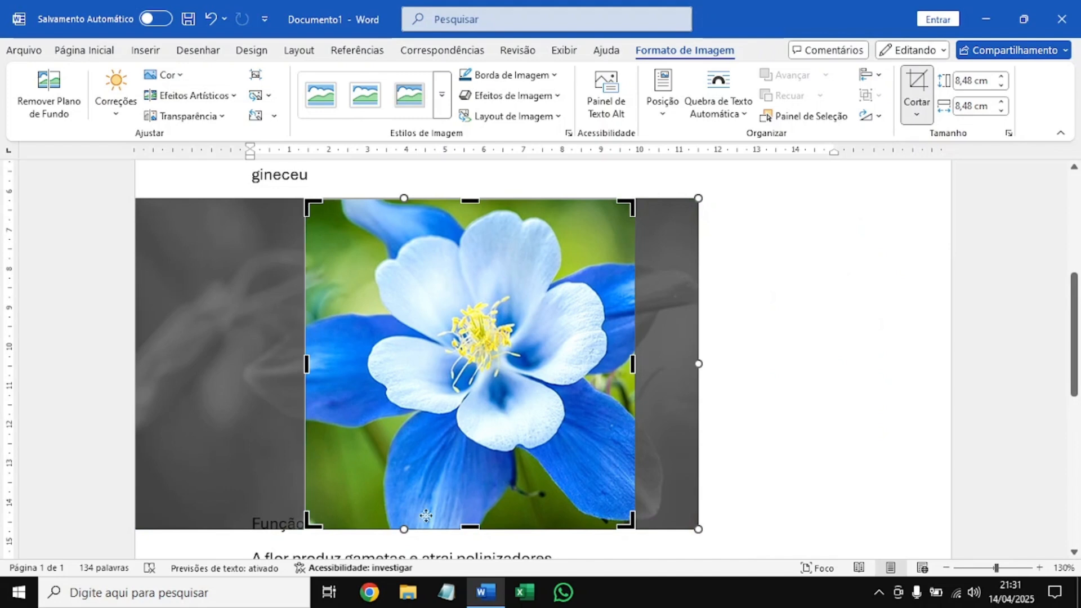
pyautogui.click(781, 381)
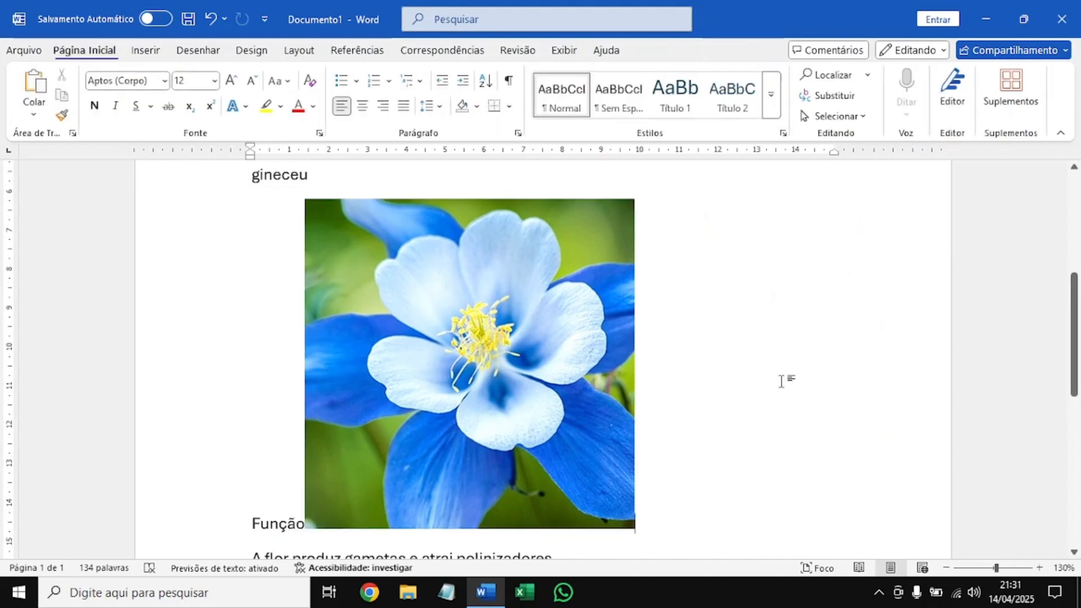
# Crop the flower picture to the 3:4 portrait aspect ratio and apply the crop.
pyautogui.click(504, 346)
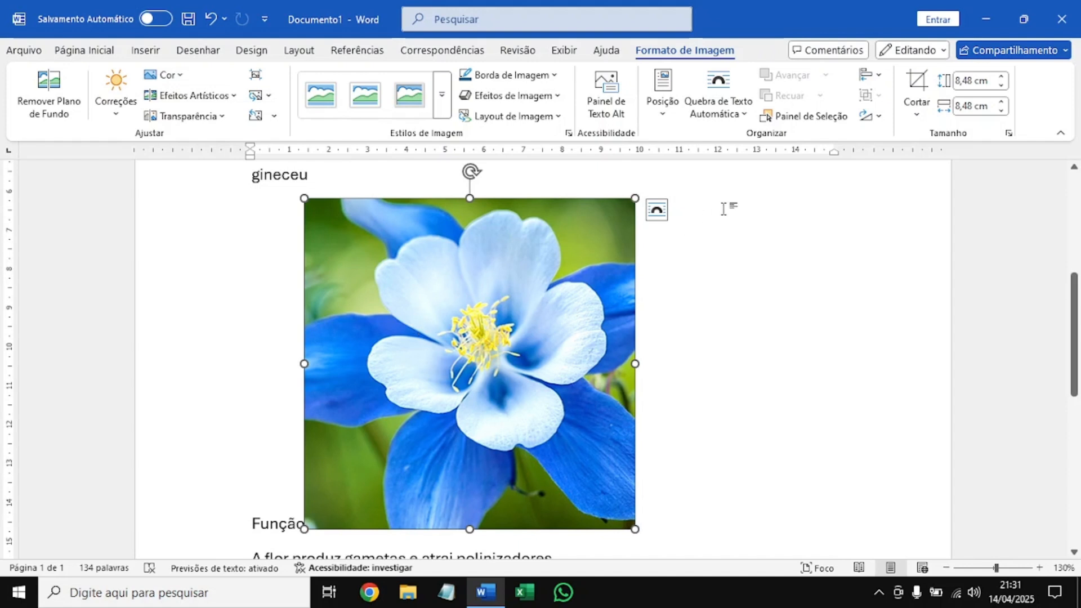
pyautogui.click(916, 110)
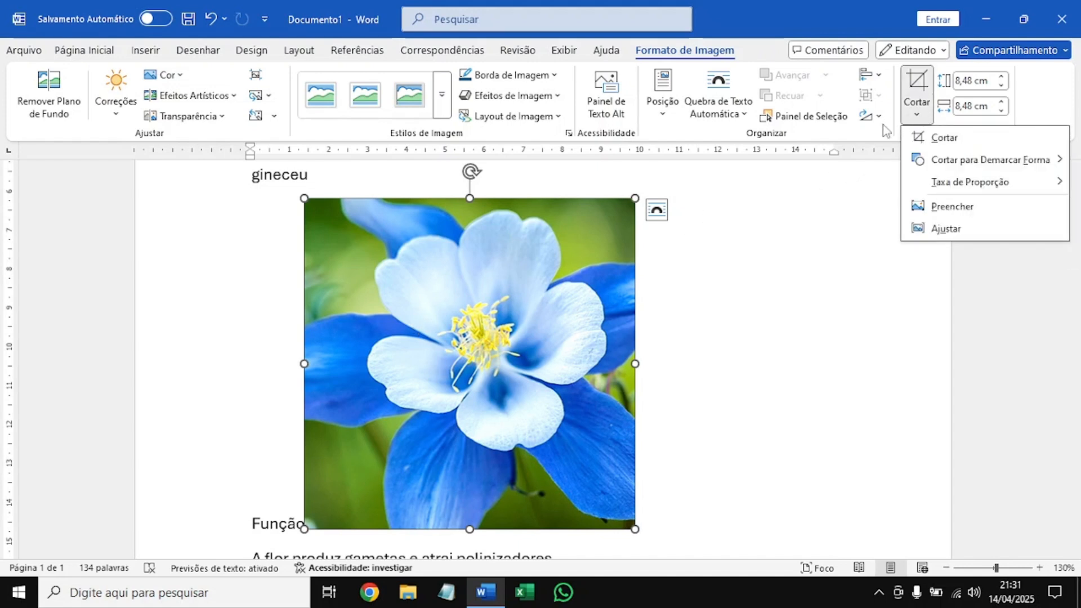
pyautogui.moveTo(1012, 191)
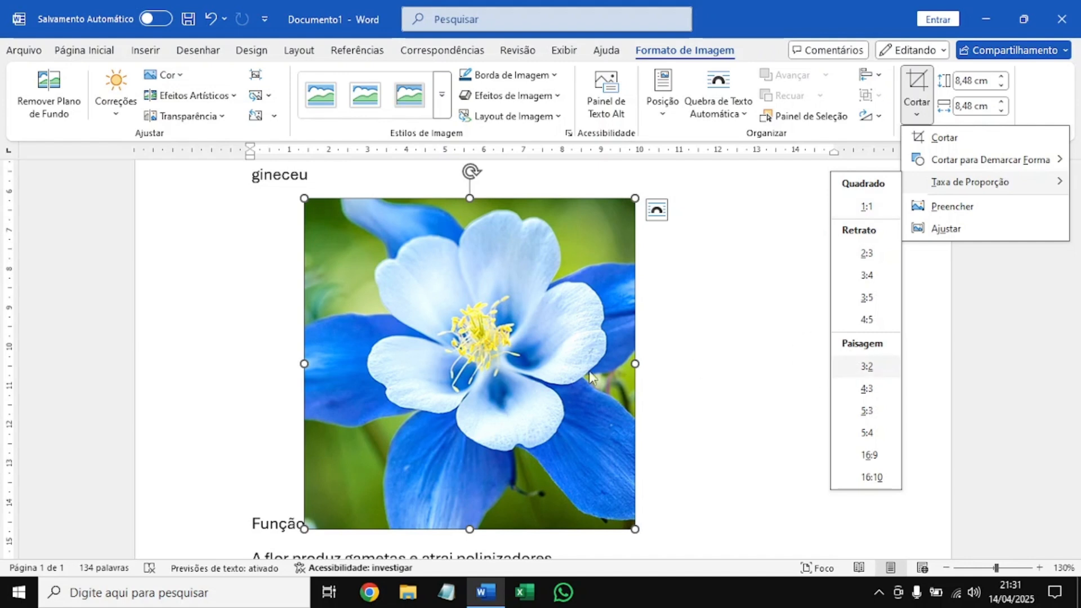
pyautogui.click(880, 275)
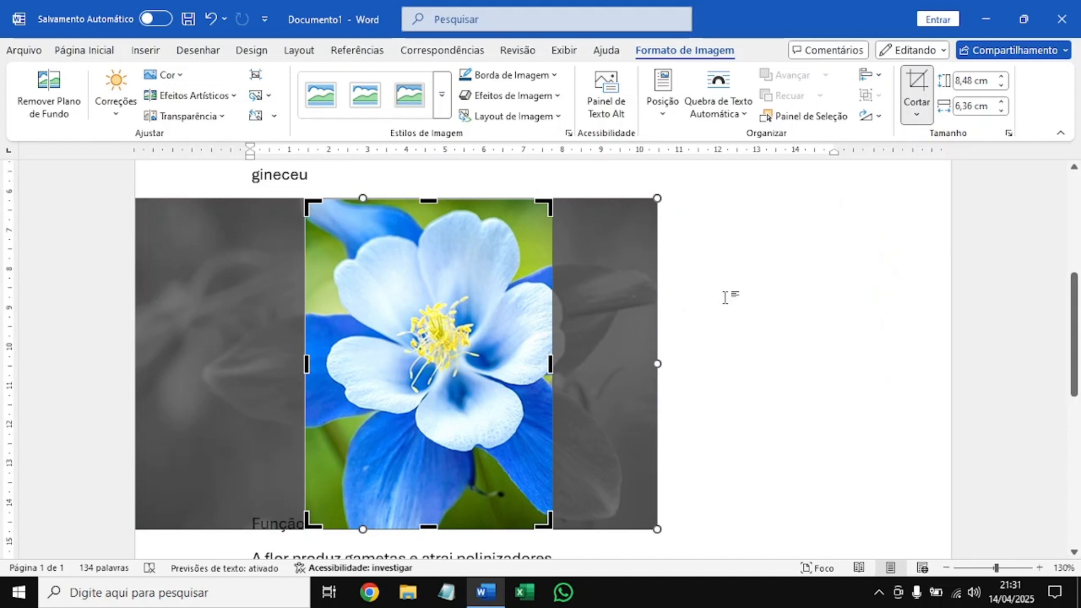
pyautogui.click(740, 361)
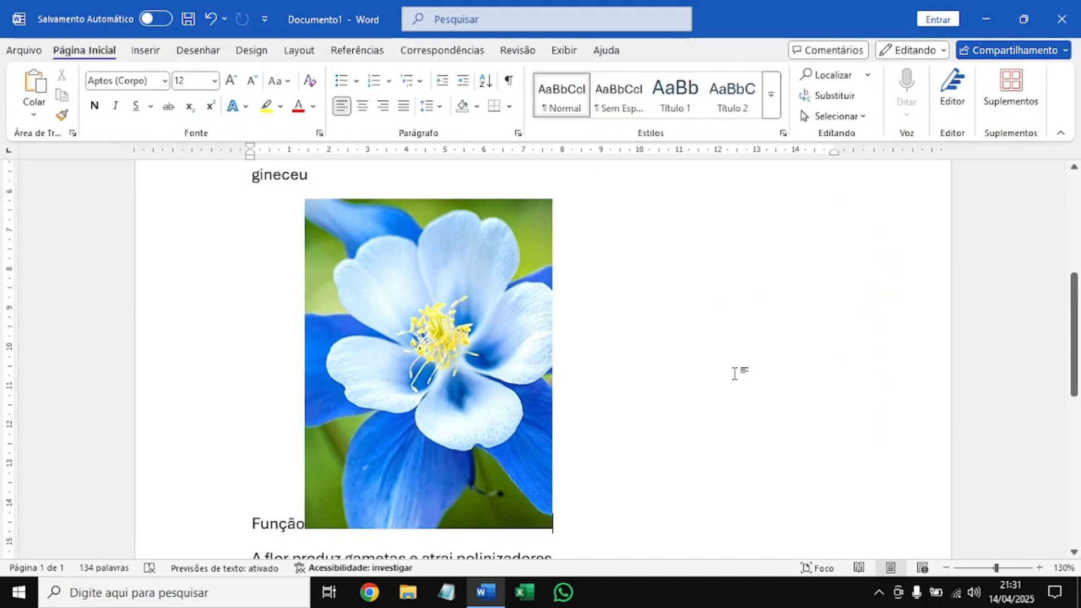
# Make the text wrap around both sides of the flower picture and move it to the right margin, beginning beside the paragraph on verticilos.
pyautogui.scroll(3, 518, 365)
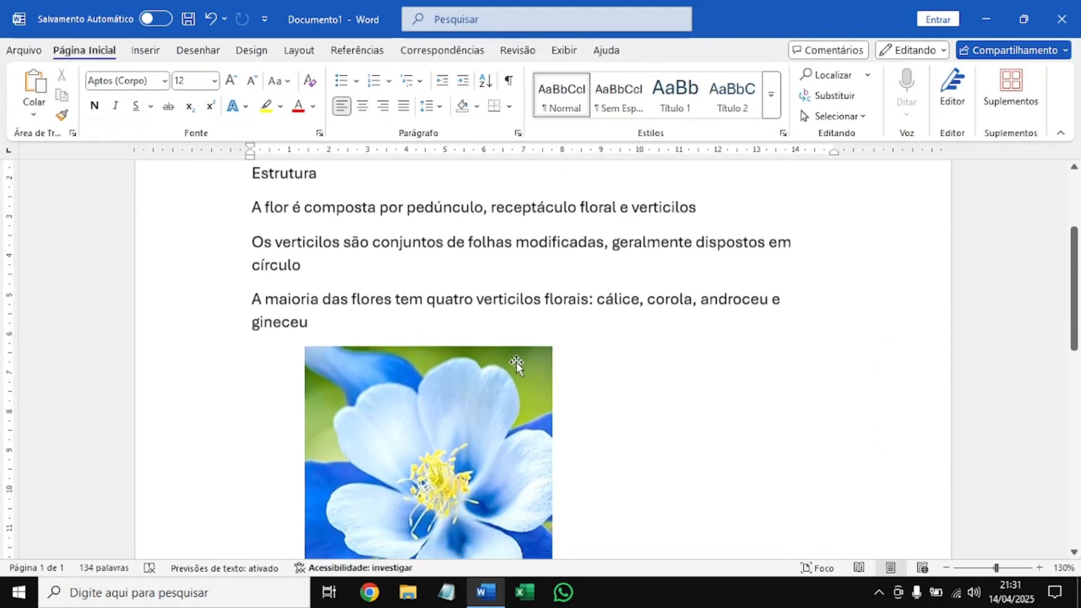
pyautogui.keyDown('ctrl'); pyautogui.scroll(-5, 515, 363); pyautogui.keyUp('ctrl')
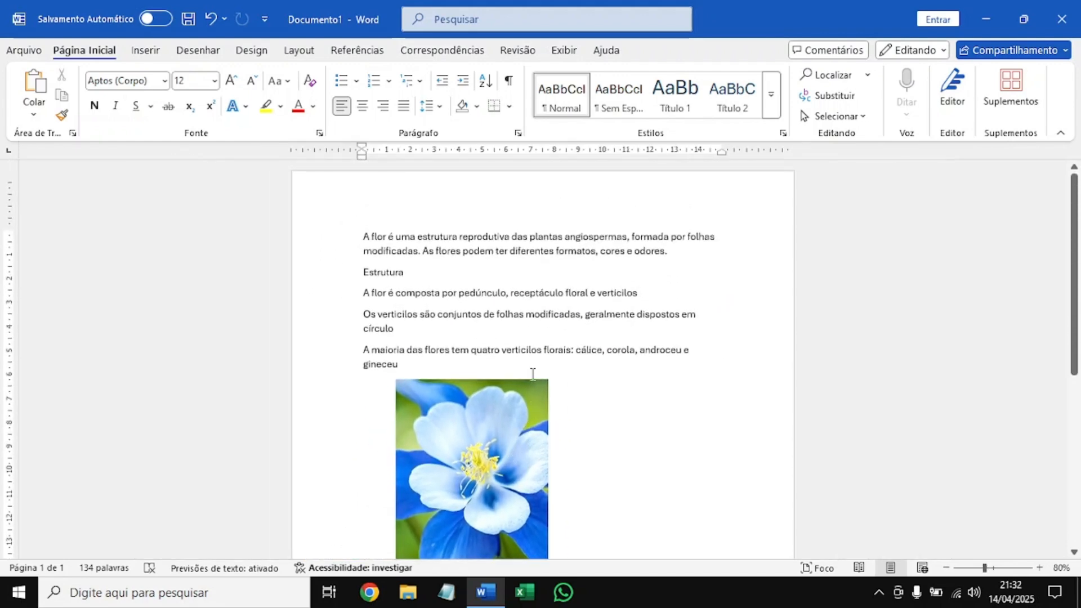
pyautogui.scroll(-2, 527, 371)
pyautogui.scroll(3, 495, 355)
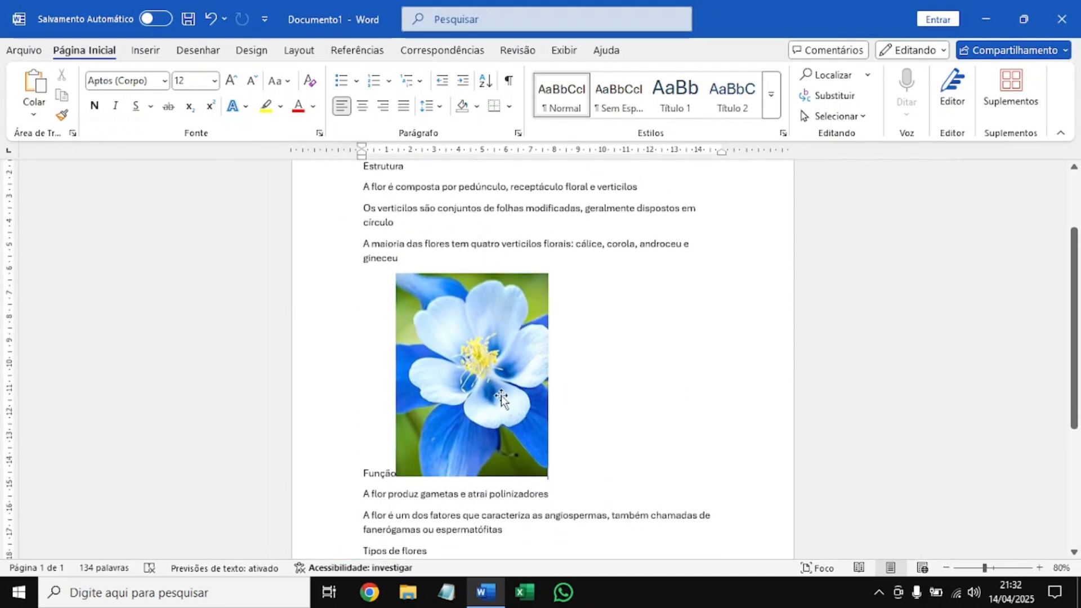
pyautogui.click(424, 321)
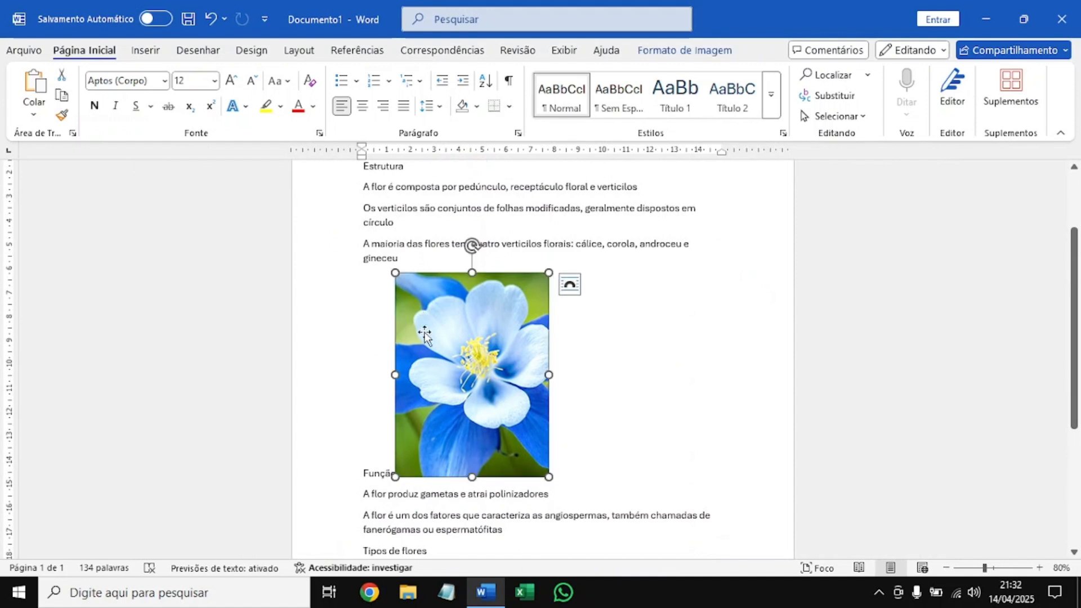
pyautogui.click(690, 54)
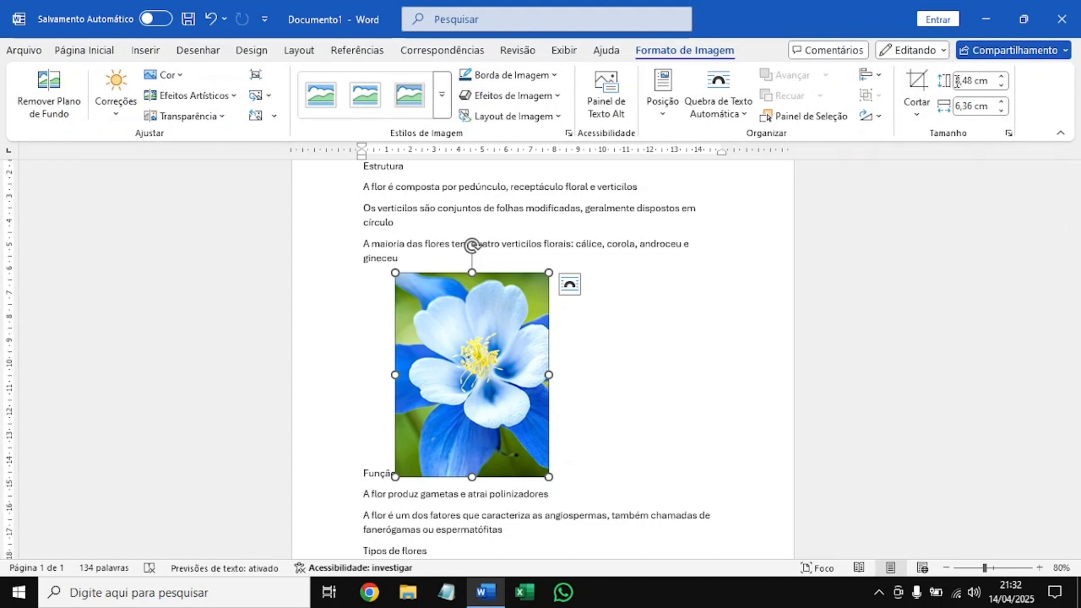
pyautogui.moveTo(511, 363); pyautogui.dragTo(518, 329)
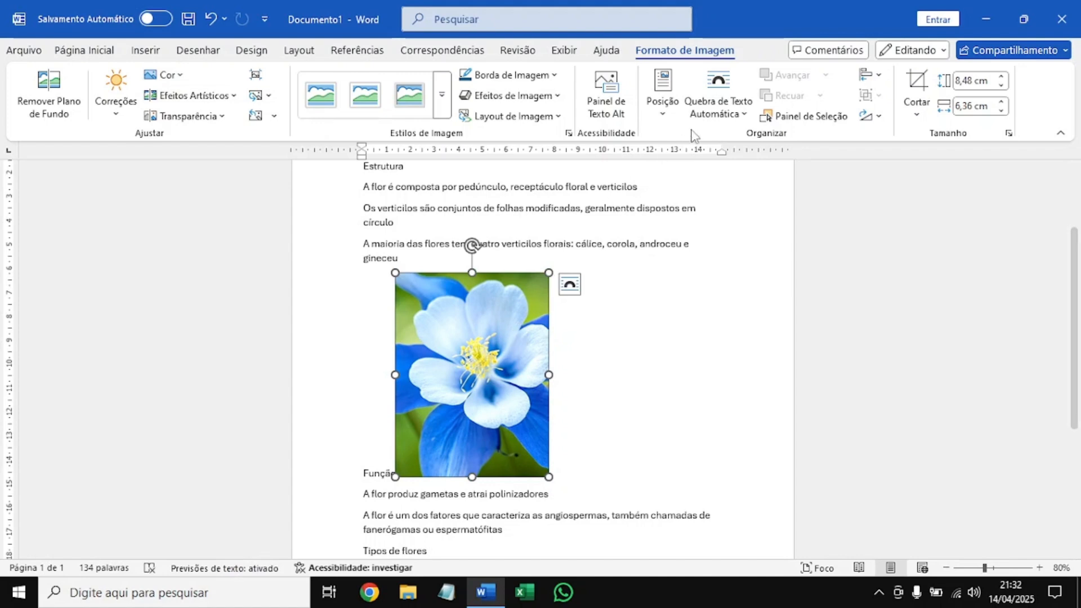
pyautogui.click(720, 107)
pyautogui.click(726, 160)
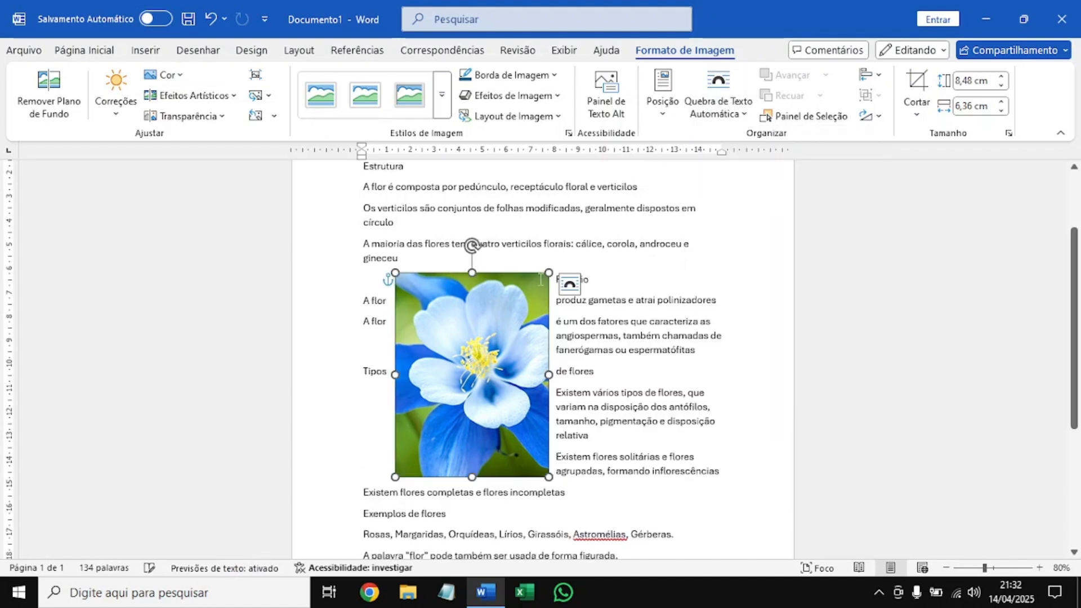
pyautogui.moveTo(457, 348); pyautogui.dragTo(625, 277)
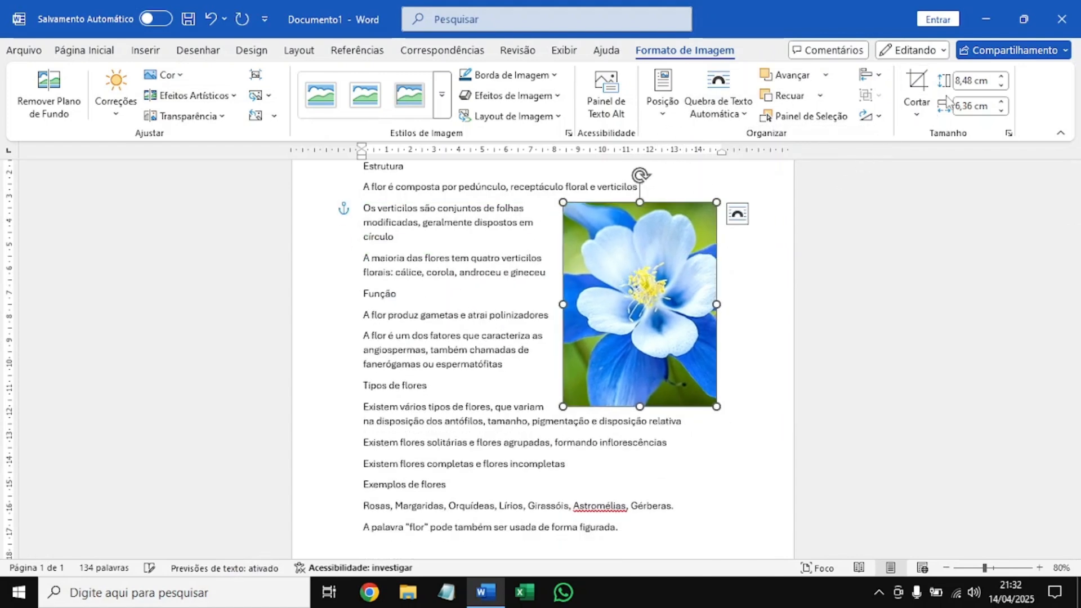
# Move the flower picture up beside the opening paragraph, so it extends past the text's right margin.
pyautogui.scroll(1, 826, 205)
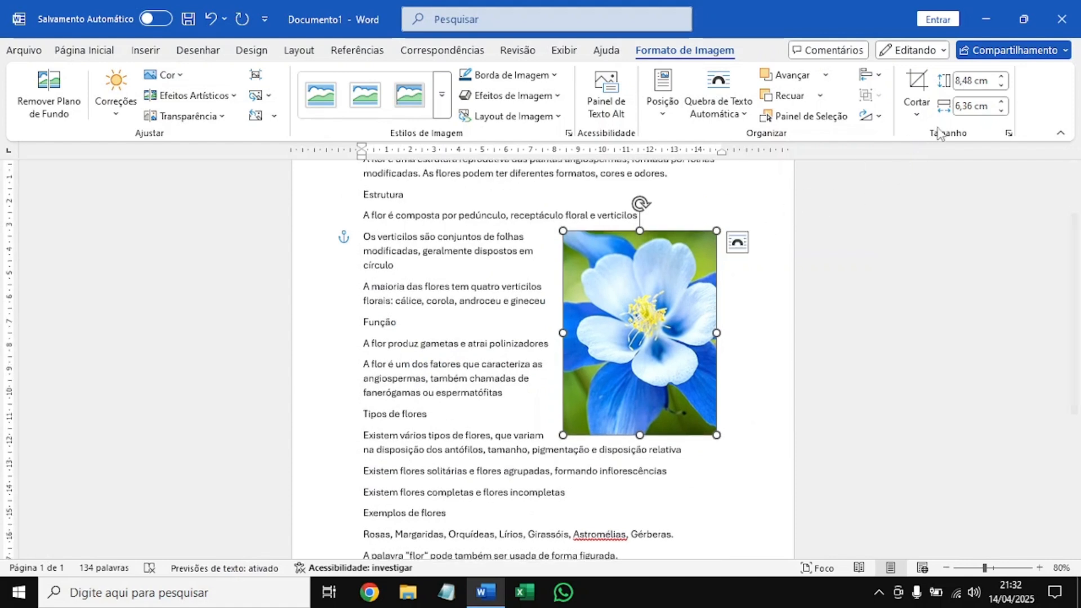
pyautogui.click(970, 107)
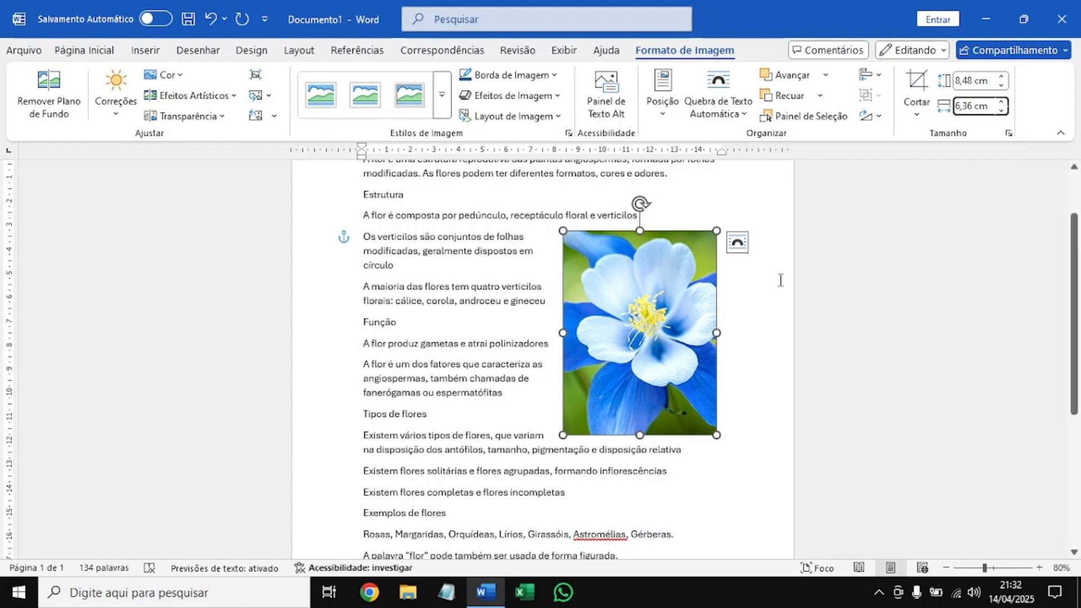
pyautogui.scroll(1, 678, 316)
pyautogui.scroll(2, 674, 341)
pyautogui.moveTo(666, 400); pyautogui.dragTo(708, 323)
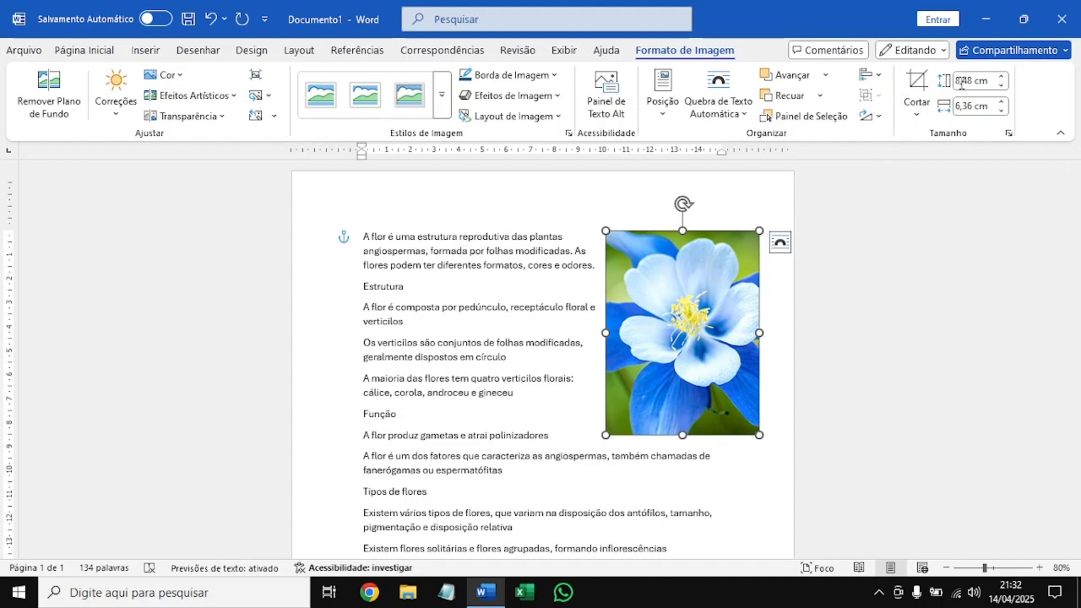
pyautogui.click(916, 110)
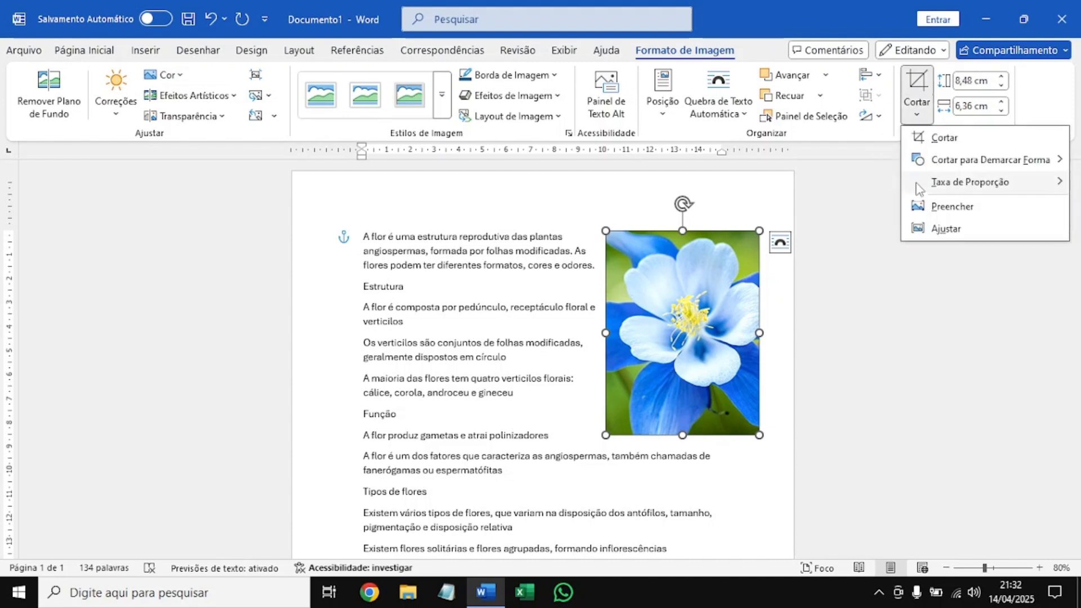
pyautogui.moveTo(919, 184)
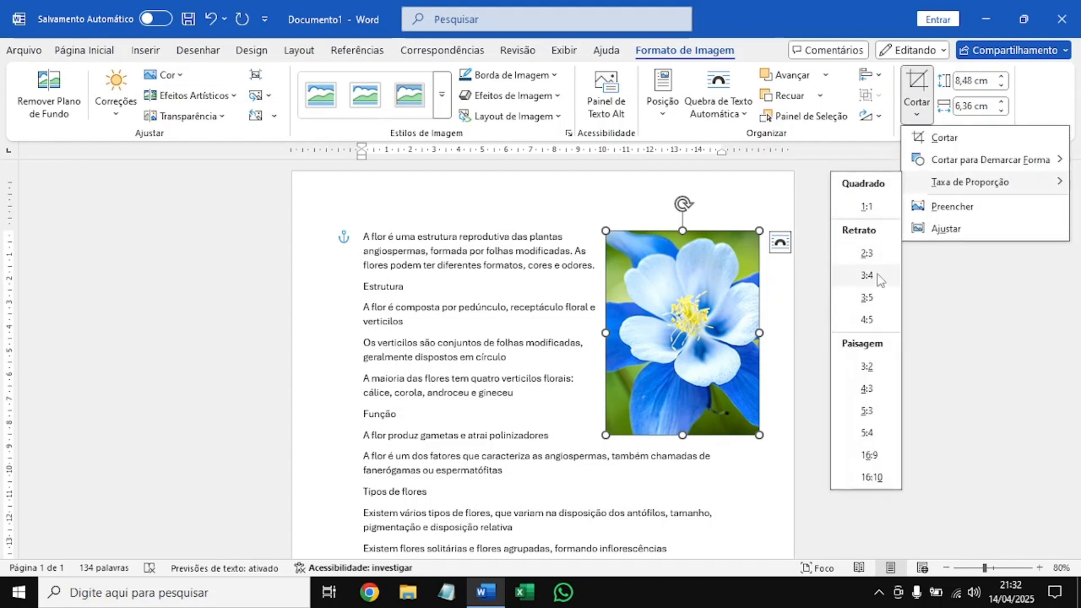
pyautogui.press('Escape')
pyautogui.press('Escape')
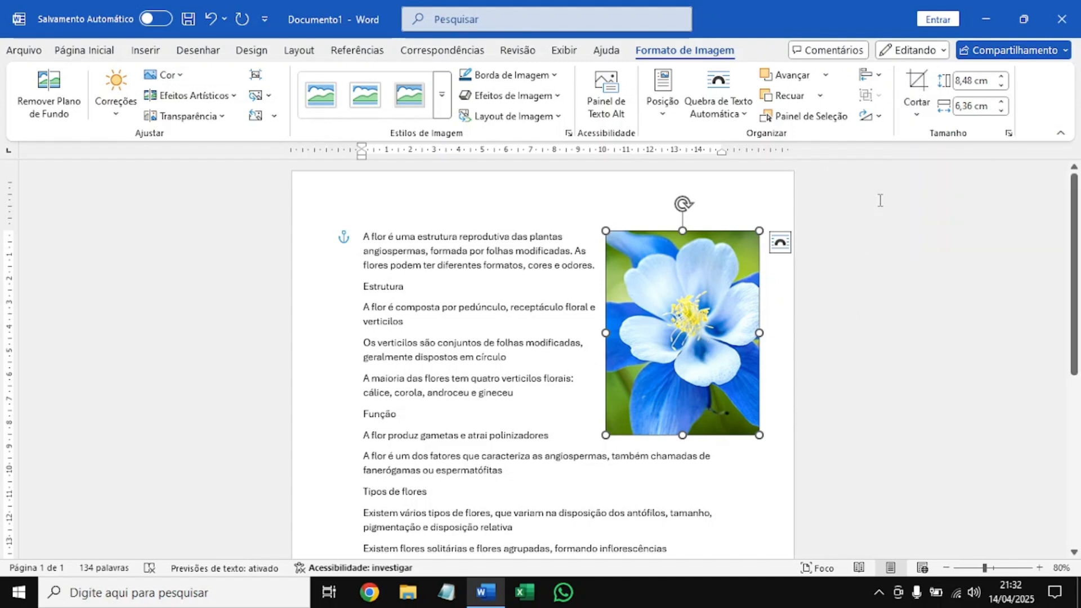
# Set the flower picture's height to 4 cm, keeping its proportions.
pyautogui.click(971, 81)
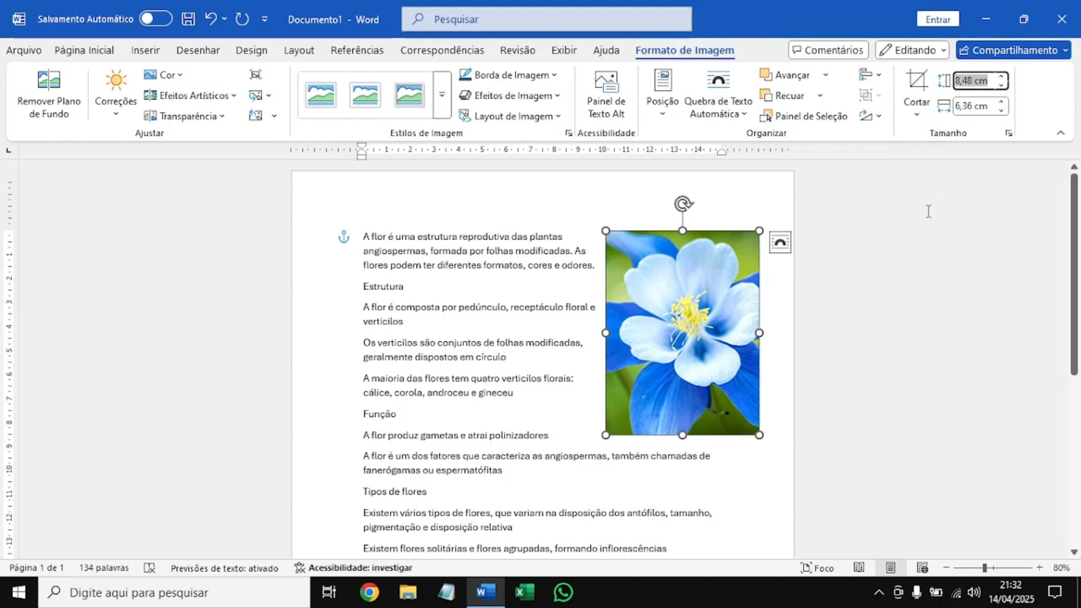
pyautogui.press('BackSpace')
pyautogui.write('4 m')
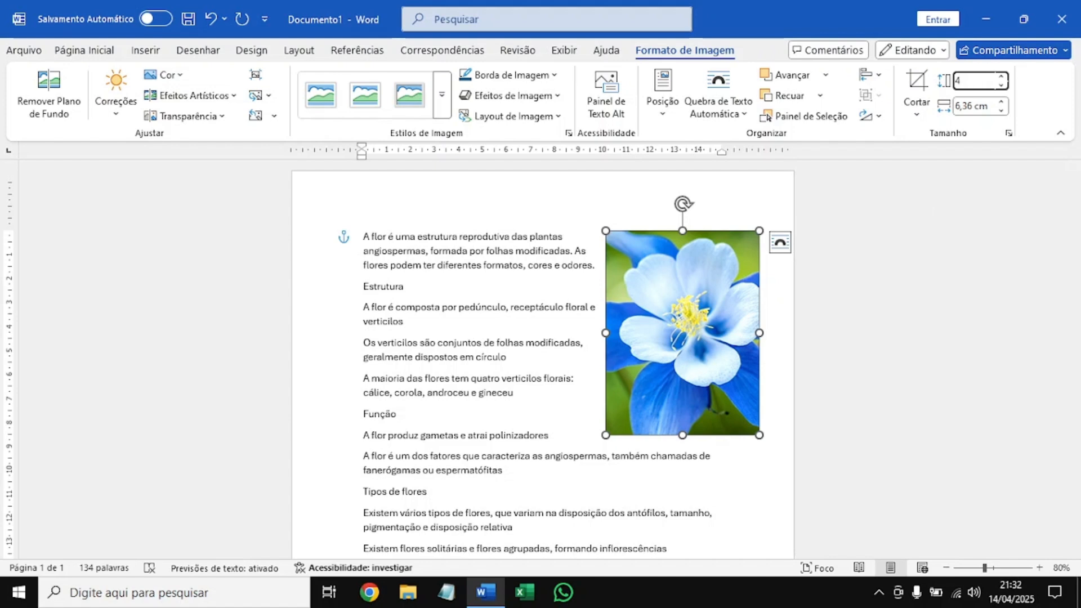
pyautogui.press('Return')
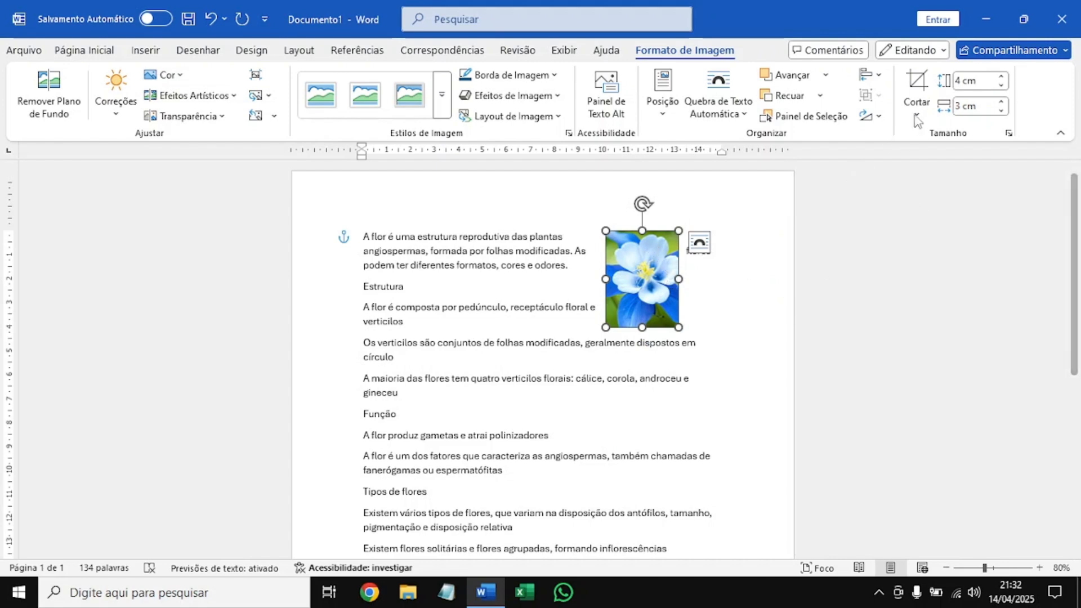
pyautogui.click(956, 83)
pyautogui.click(964, 109)
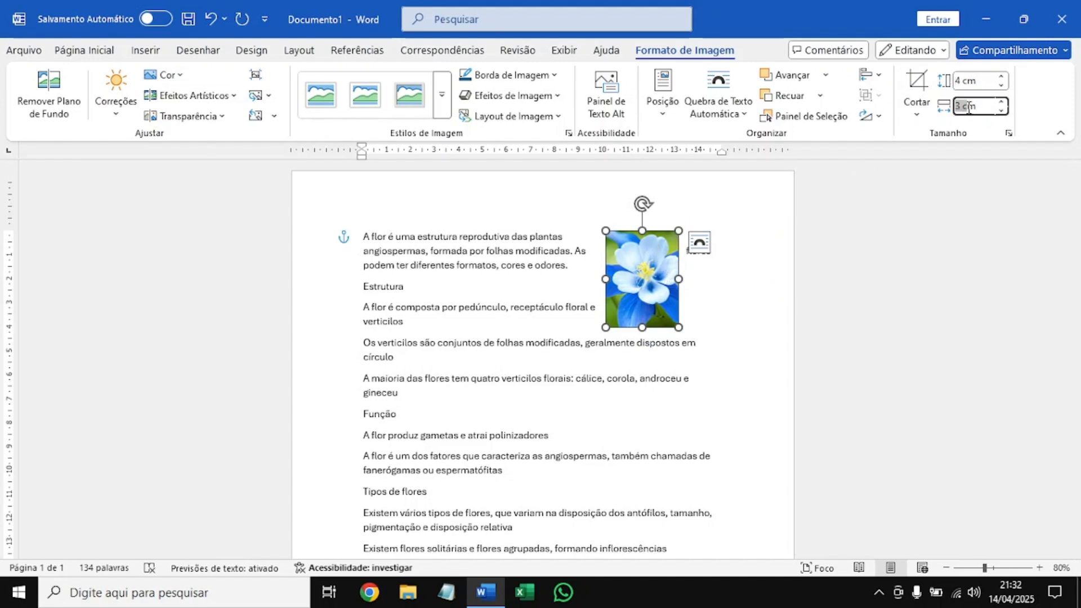
# Move the flower picture into the middle of the text below Função, and reposition it at the page's top right with text wrapping.
pyautogui.click(673, 265)
pyautogui.moveTo(666, 290); pyautogui.dragTo(521, 437)
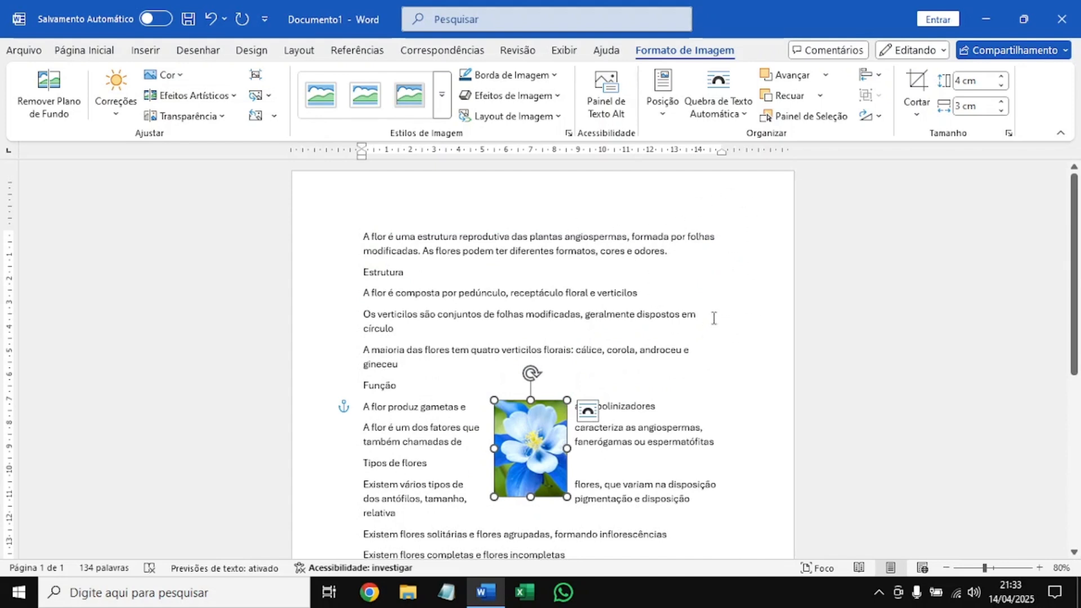
pyautogui.click(665, 110)
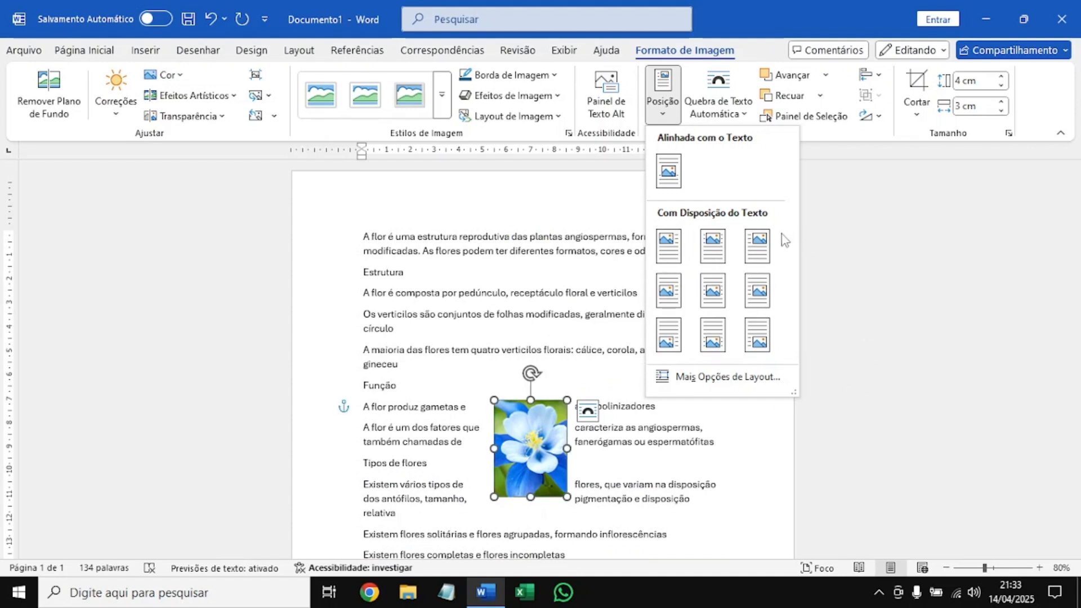
pyautogui.click(760, 246)
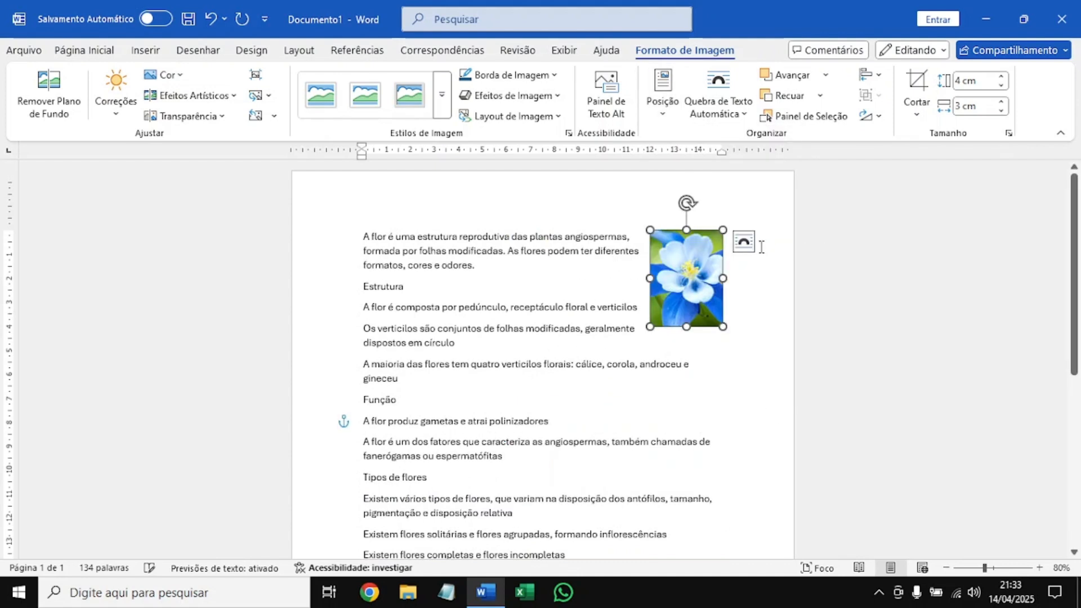
pyautogui.click(764, 299)
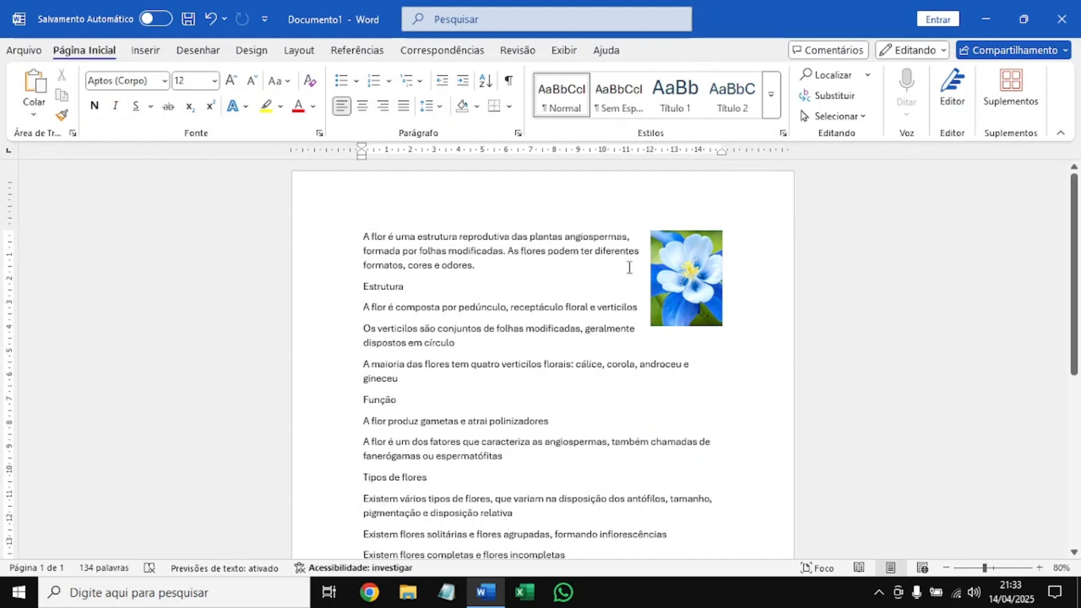
# Reset the flower picture's formatting without resetting its size.
pyautogui.click(663, 264)
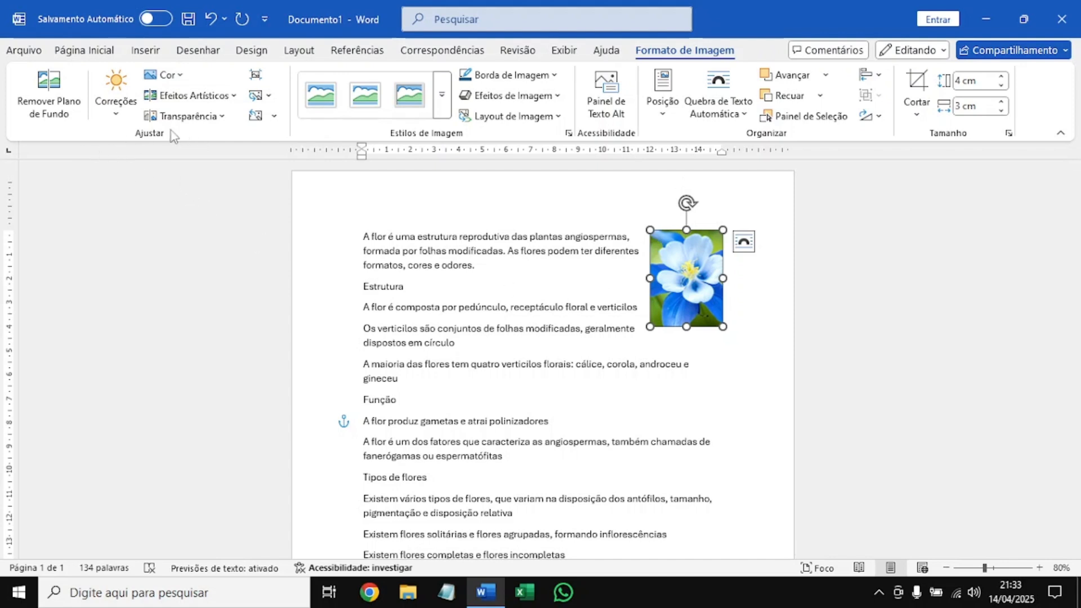
pyautogui.click(273, 116)
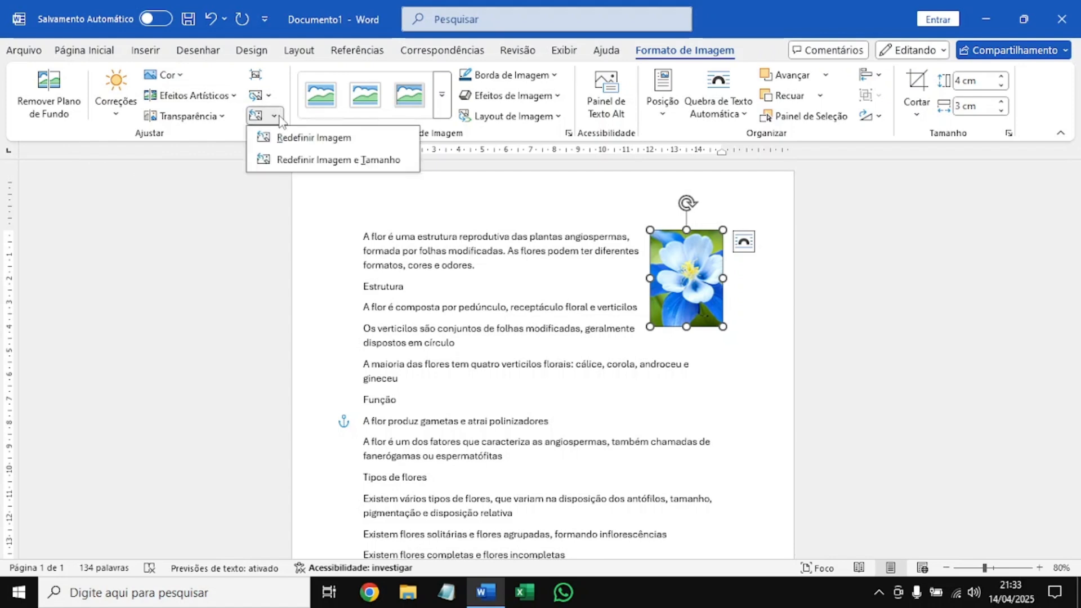
pyautogui.click(290, 138)
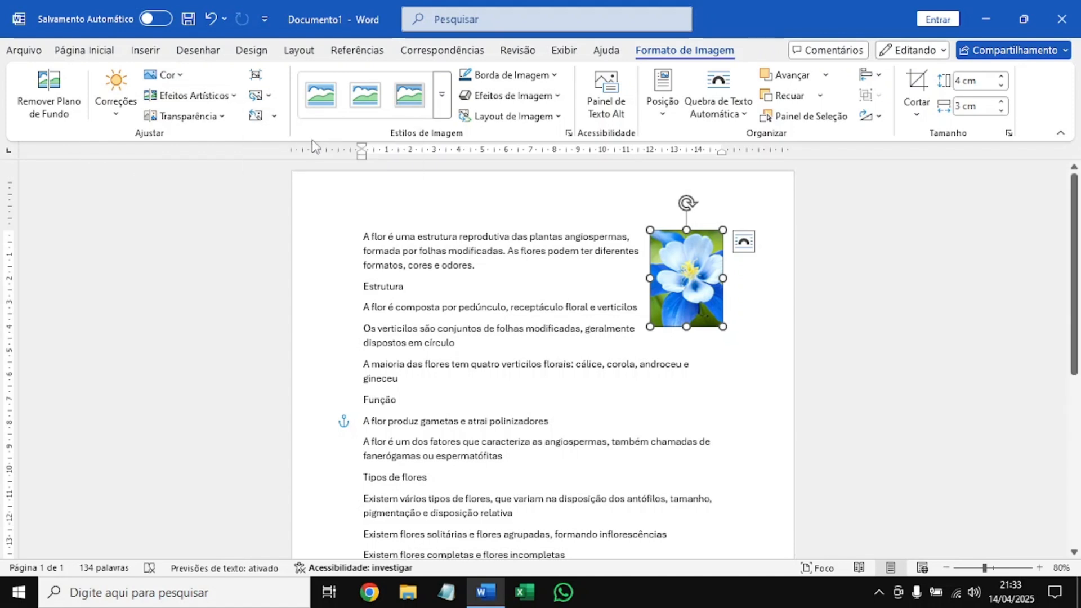
# Move the flower picture into the text of the Estrutura section and reset both its formatting and its size.
pyautogui.moveTo(689, 286); pyautogui.dragTo(596, 313)
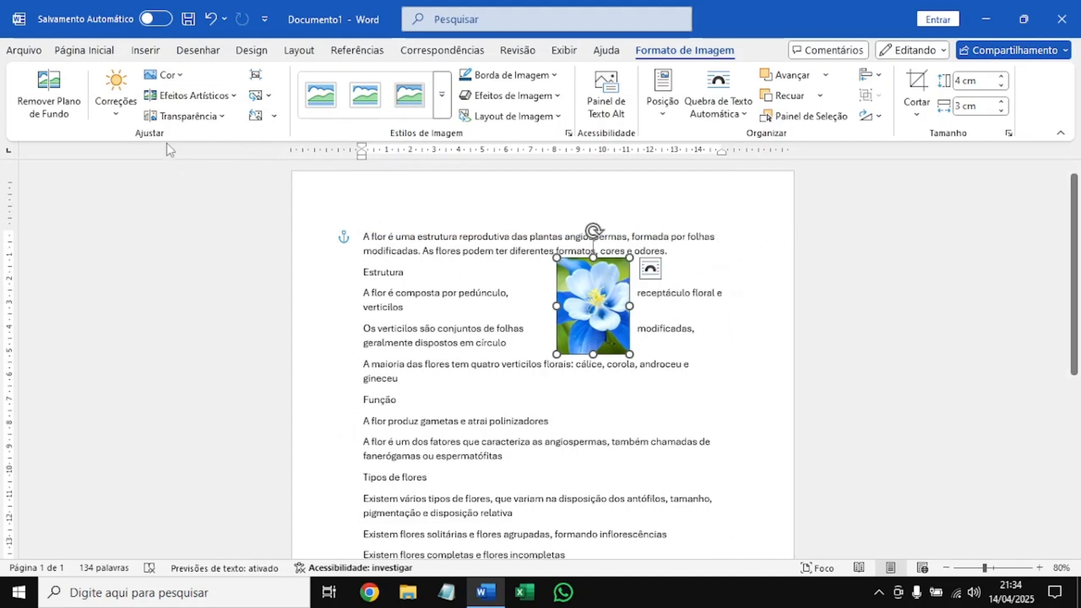
pyautogui.click(129, 103)
pyautogui.click(159, 78)
pyautogui.click(209, 83)
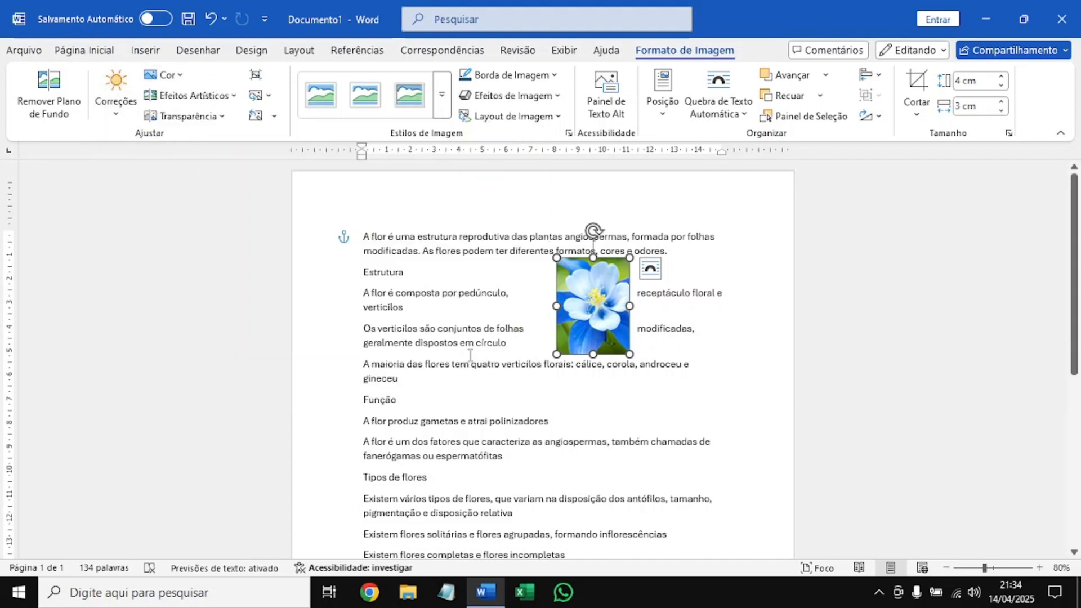
pyautogui.click(273, 116)
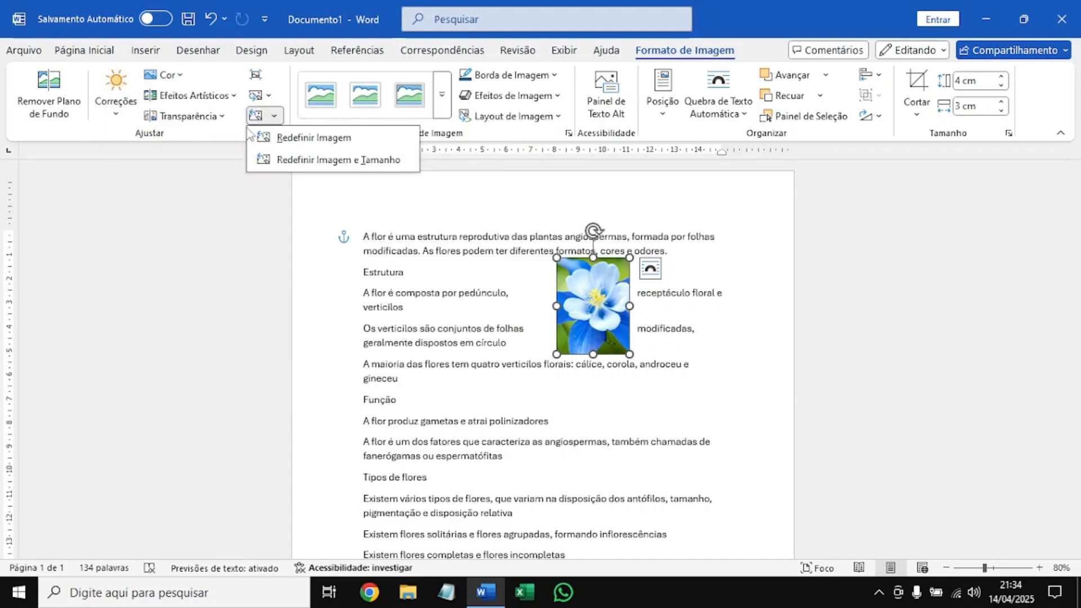
pyautogui.click(367, 161)
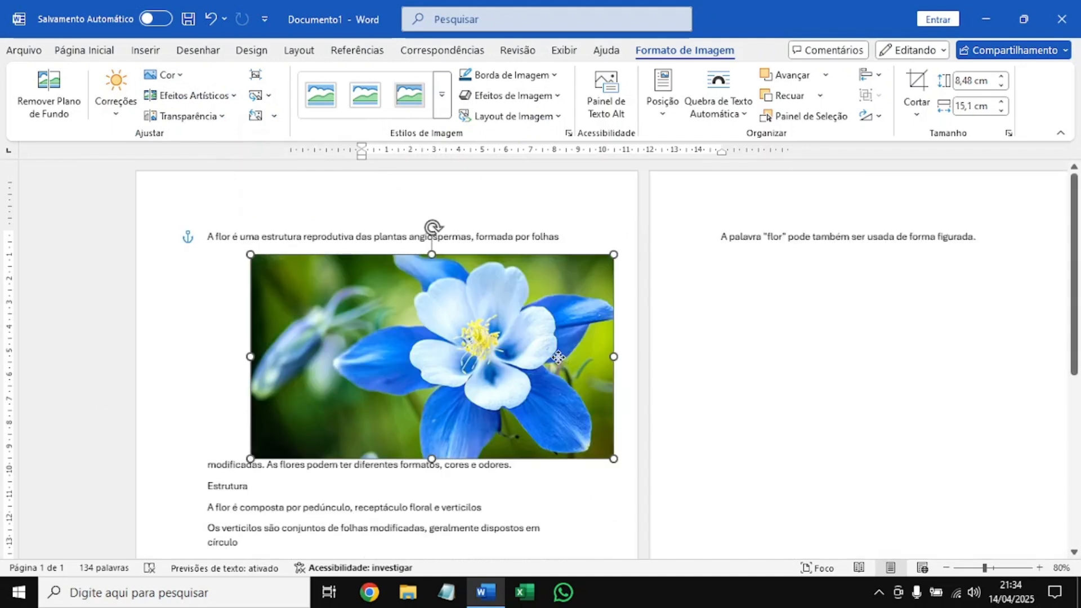
# Shift the full-size flower picture slightly so it sits directly below the first line of the opening paragraph.
pyautogui.moveTo(557, 357); pyautogui.dragTo(561, 353)
pyautogui.click(1039, 567)
pyautogui.click(1039, 567)
pyautogui.click(1039, 567)
pyautogui.click(1039, 567)
pyautogui.click(1039, 568)
pyautogui.click(815, 366)
pyautogui.scroll(-1, 815, 366)
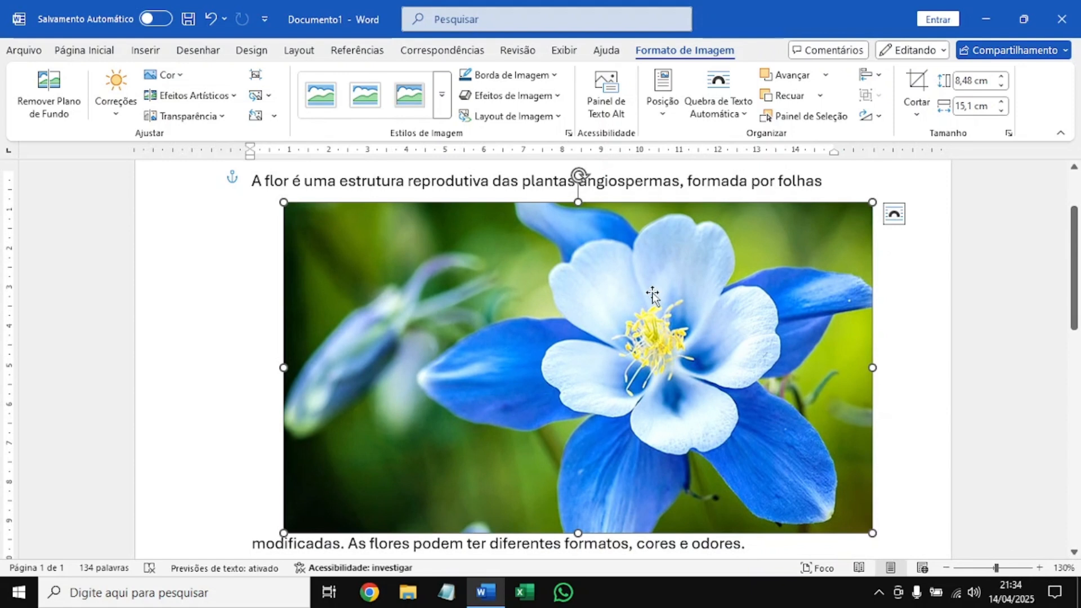
pyautogui.scroll(1, 652, 294)
pyautogui.scroll(-1, 652, 294)
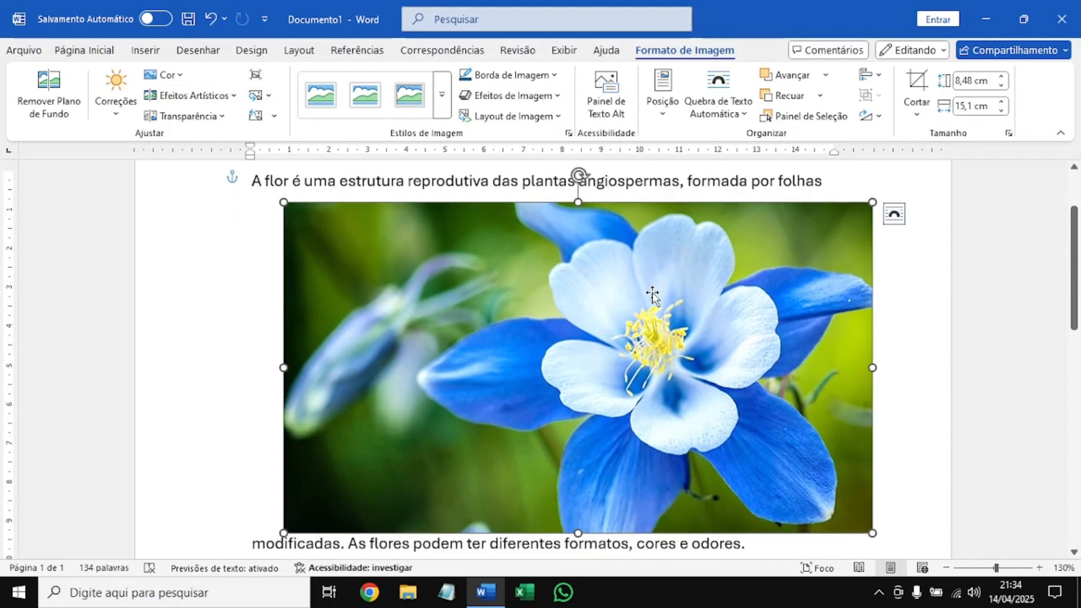
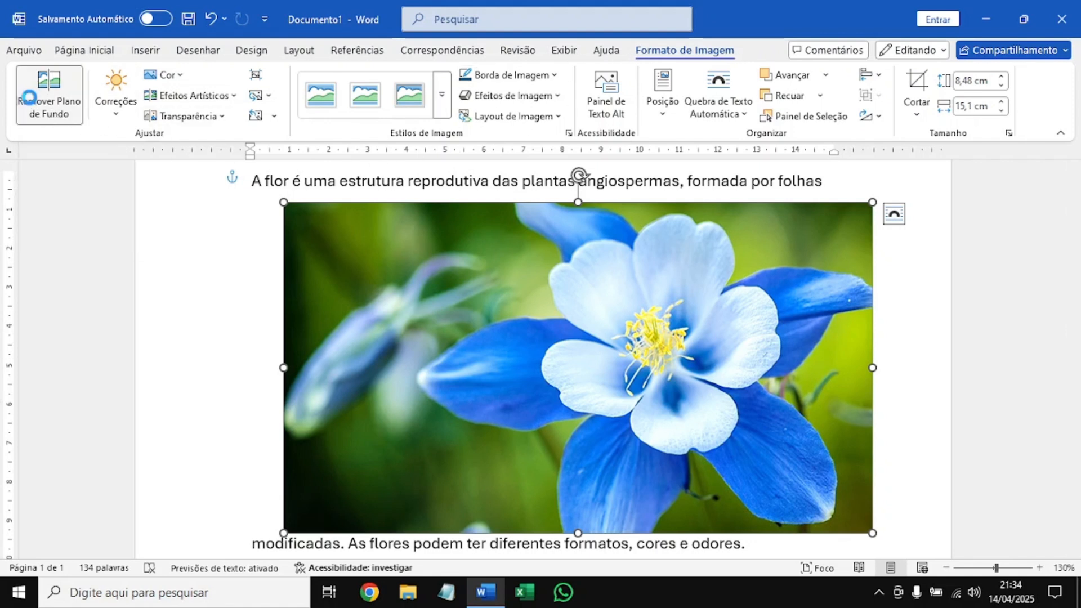
# Start removing the flower picture's background and mark the blue petal below the flower's centre as an area to keep.
pyautogui.click(49, 93)
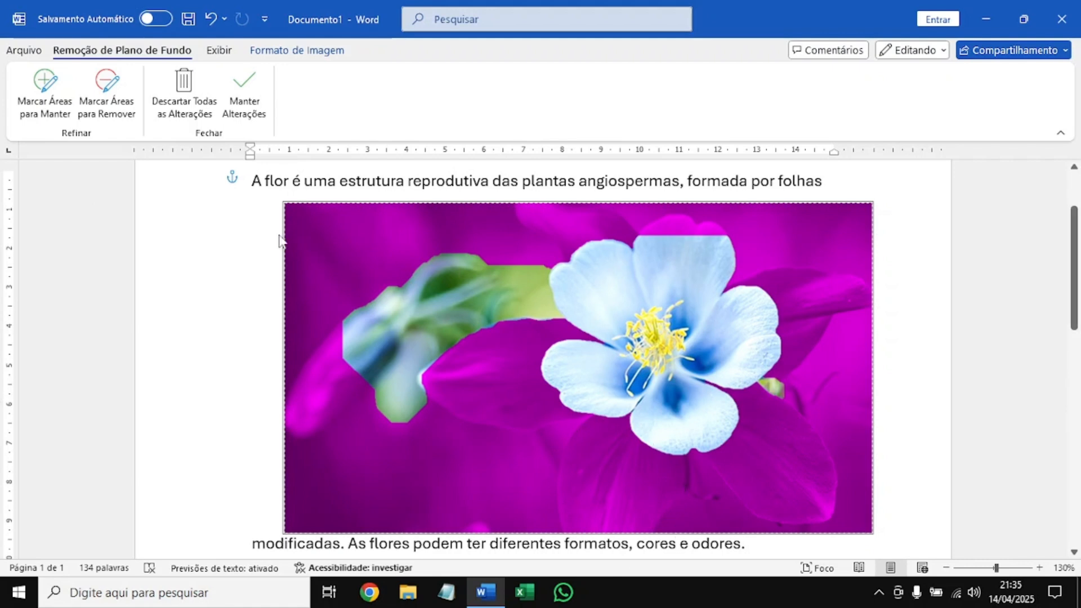
pyautogui.click(48, 85)
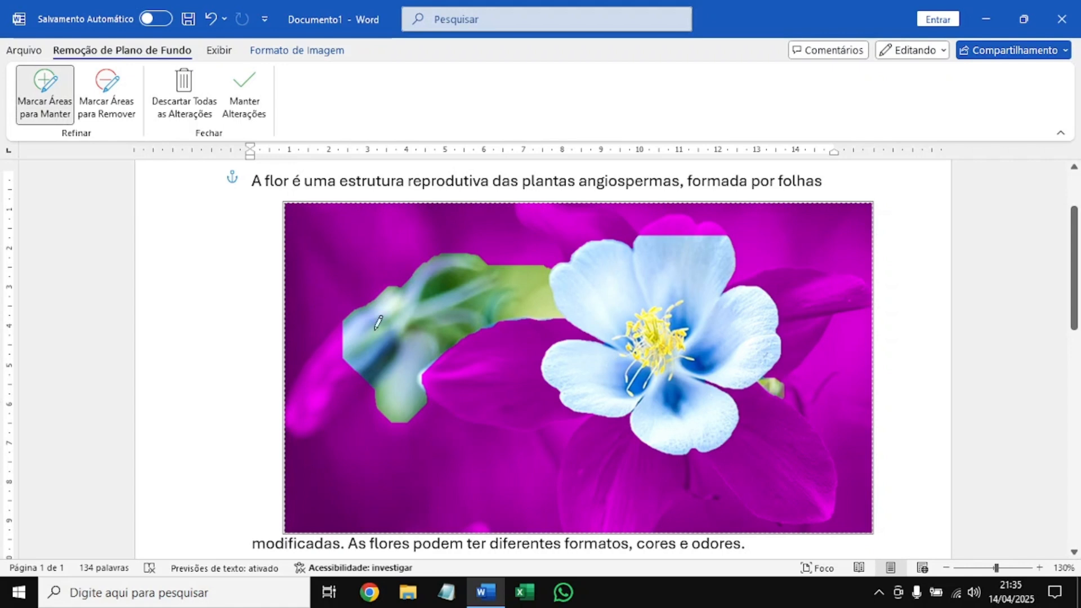
pyautogui.moveTo(587, 507)
pyautogui.mouseDown()
pyautogui.moveTo(616, 526)
pyautogui.moveTo(615, 467)
pyautogui.moveTo(650, 445)
pyautogui.moveTo(659, 419)
pyautogui.mouseUp()
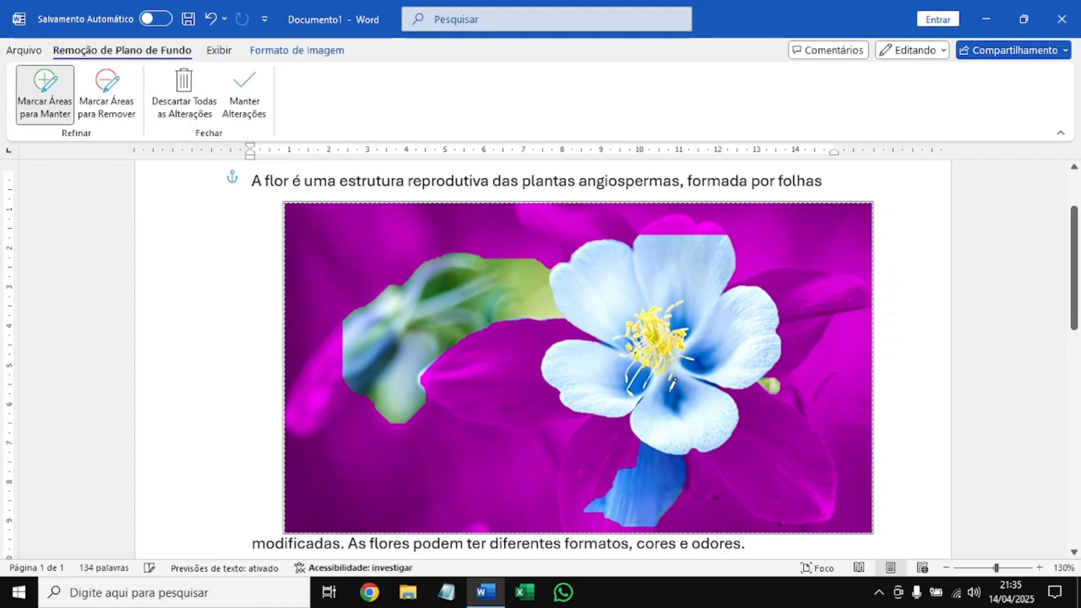
pyautogui.moveTo(629, 515)
pyautogui.mouseDown()
pyautogui.moveTo(591, 528)
pyautogui.moveTo(568, 490)
pyautogui.moveTo(578, 453)
pyautogui.moveTo(609, 424)
pyautogui.moveTo(591, 482)
pyautogui.moveTo(624, 444)
pyautogui.mouseUp()
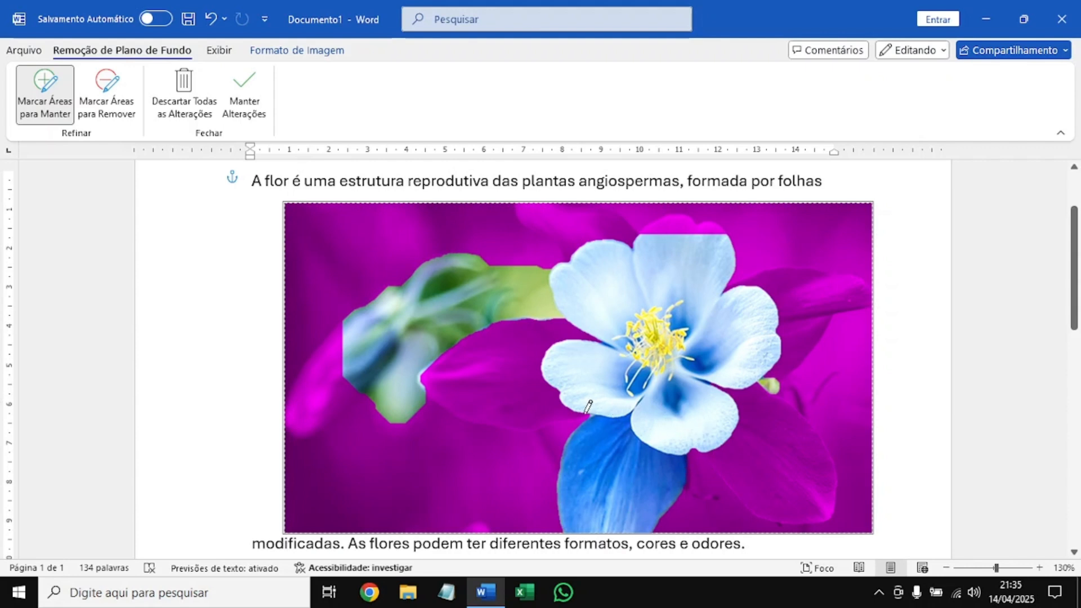
# Mark the remaining blue petals on the flower's left, upper-left, lower-right and right sides as areas to keep.
pyautogui.moveTo(581, 406)
pyautogui.mouseDown()
pyautogui.moveTo(462, 416)
pyautogui.moveTo(440, 384)
pyautogui.moveTo(505, 332)
pyautogui.moveTo(590, 339)
pyautogui.mouseUp()
pyautogui.moveTo(586, 261)
pyautogui.mouseDown()
pyautogui.moveTo(528, 209)
pyautogui.moveTo(606, 243)
pyautogui.moveTo(522, 199)
pyautogui.moveTo(516, 206)
pyautogui.mouseUp()
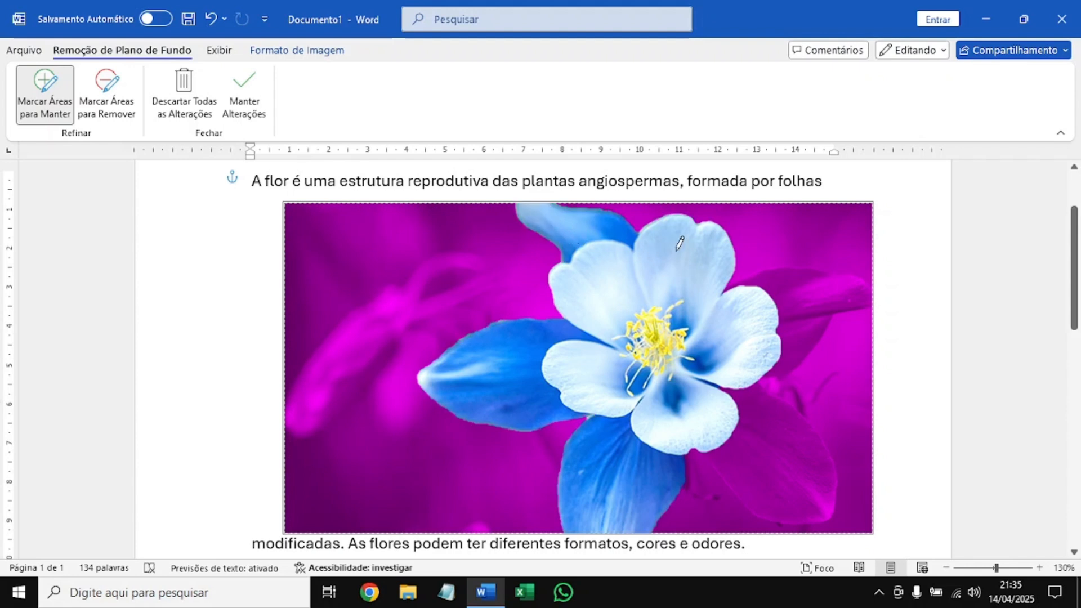
pyautogui.moveTo(714, 442)
pyautogui.mouseDown()
pyautogui.moveTo(768, 498)
pyautogui.moveTo(816, 511)
pyautogui.moveTo(818, 472)
pyautogui.moveTo(745, 386)
pyautogui.moveTo(755, 427)
pyautogui.moveTo(808, 450)
pyautogui.moveTo(823, 515)
pyautogui.moveTo(827, 505)
pyautogui.mouseUp()
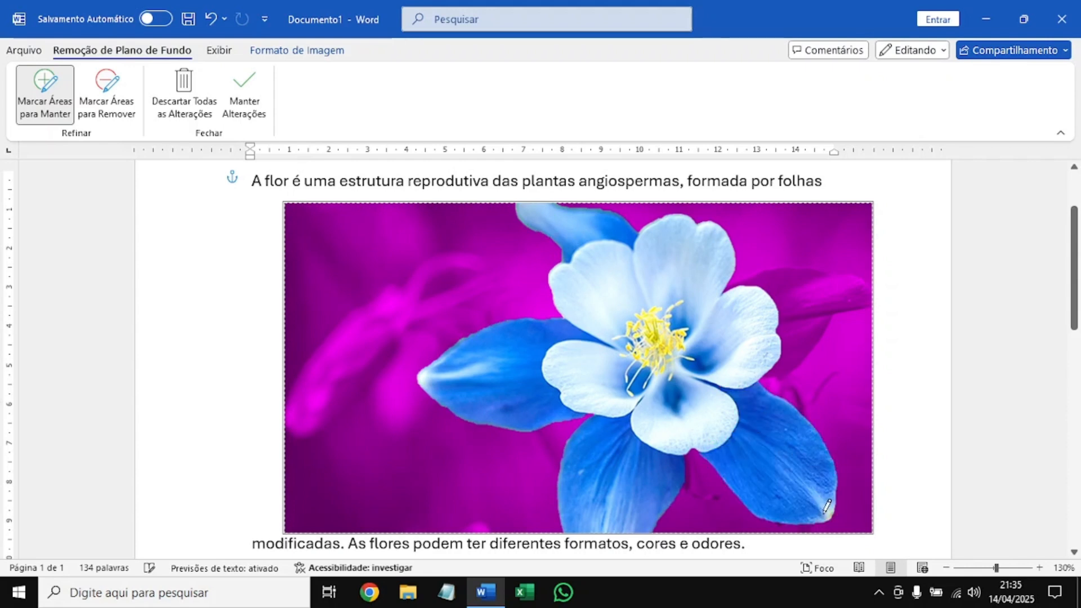
pyautogui.moveTo(753, 364)
pyautogui.mouseDown()
pyautogui.moveTo(774, 370)
pyautogui.moveTo(817, 304)
pyautogui.moveTo(861, 291)
pyautogui.moveTo(789, 276)
pyautogui.moveTo(738, 291)
pyautogui.mouseUp()
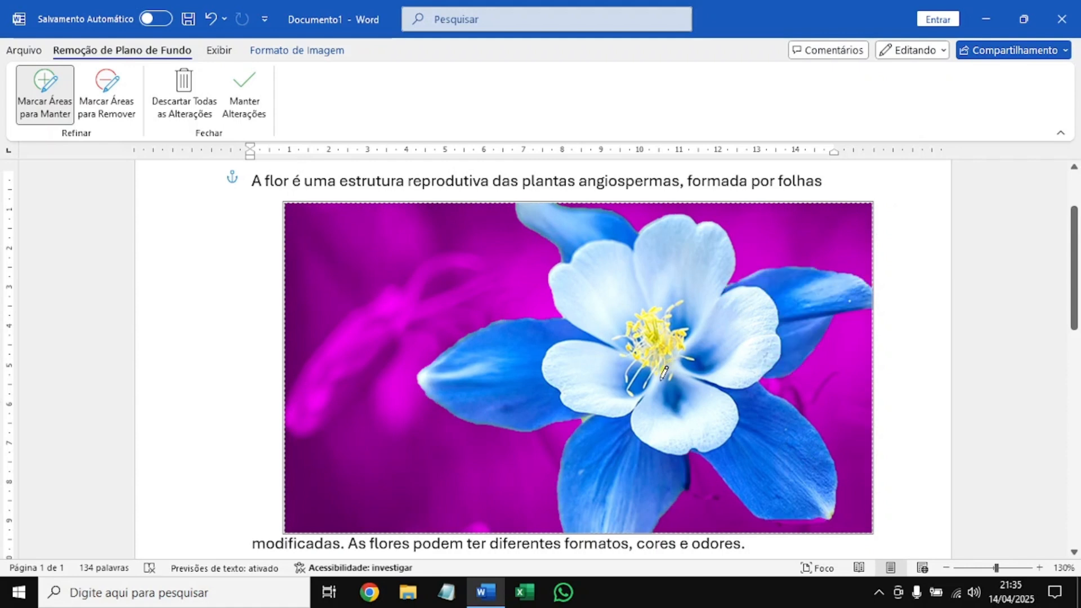
pyautogui.moveTo(768, 515); pyautogui.dragTo(828, 508)
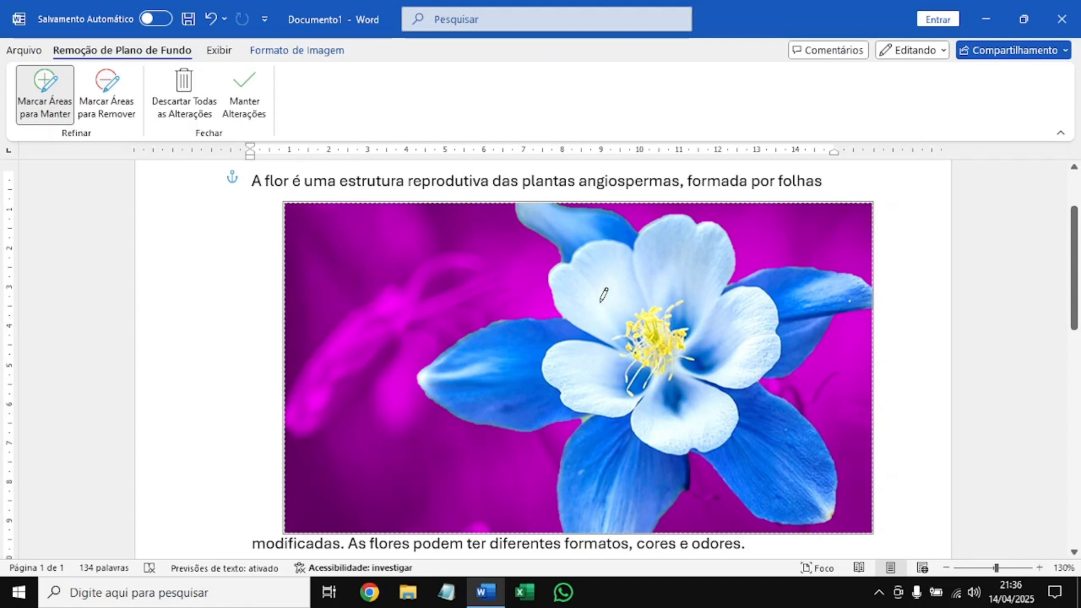
pyautogui.scroll(-2, 606, 339)
pyautogui.scroll(2, 470, 285)
# Mark the background remnants between the left and lower petals and beside the upper-left petal's tip for removal.
pyautogui.click(115, 105)
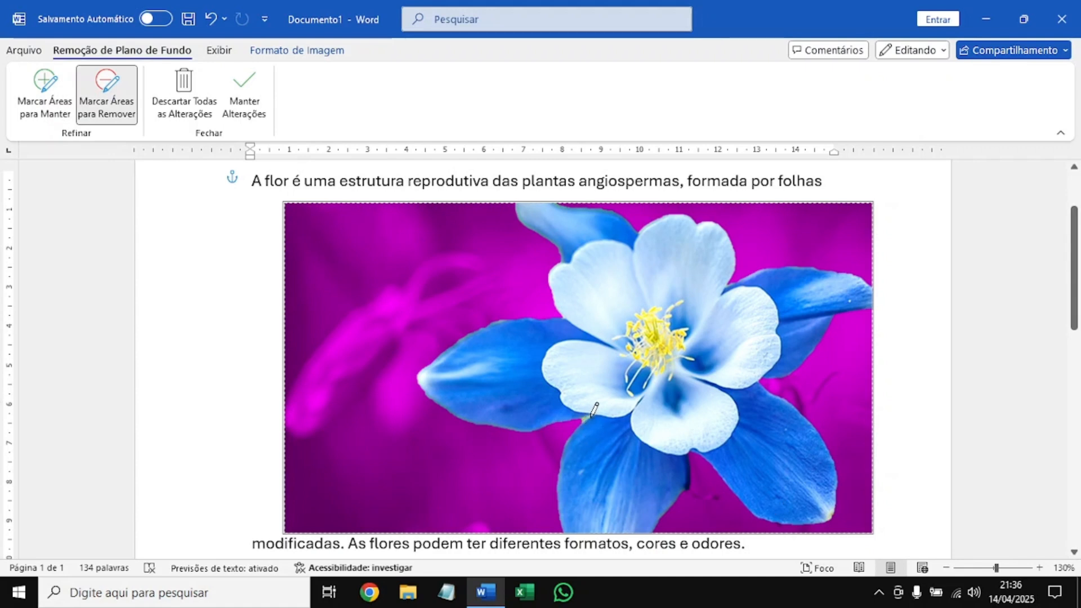
pyautogui.click(1039, 567)
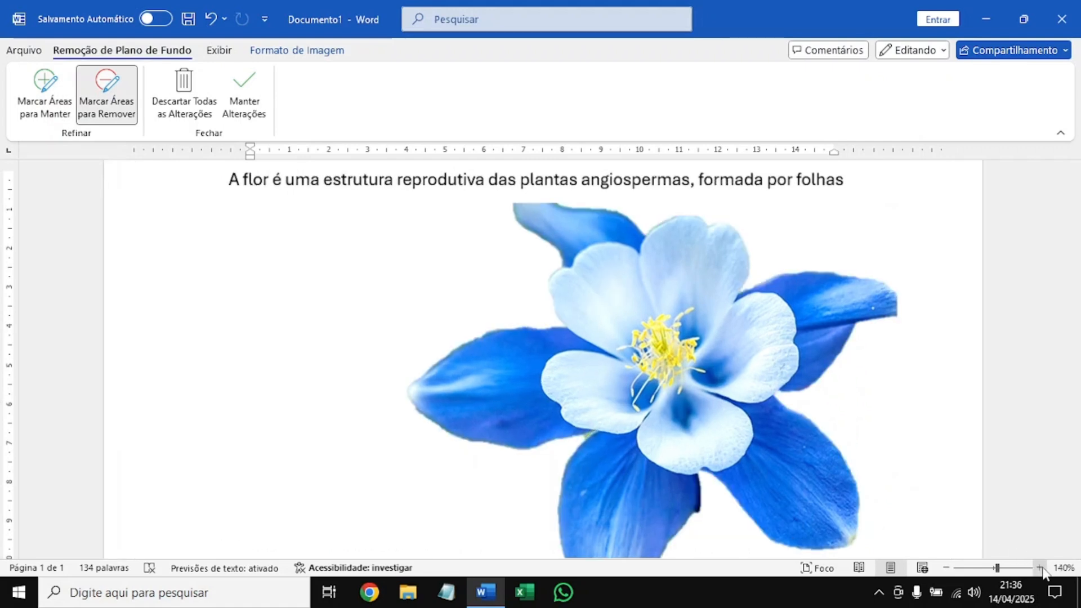
pyautogui.click(1039, 567)
pyautogui.click(1039, 568)
pyautogui.click(1039, 568)
pyautogui.click(1039, 568)
pyautogui.scroll(-3, 704, 369)
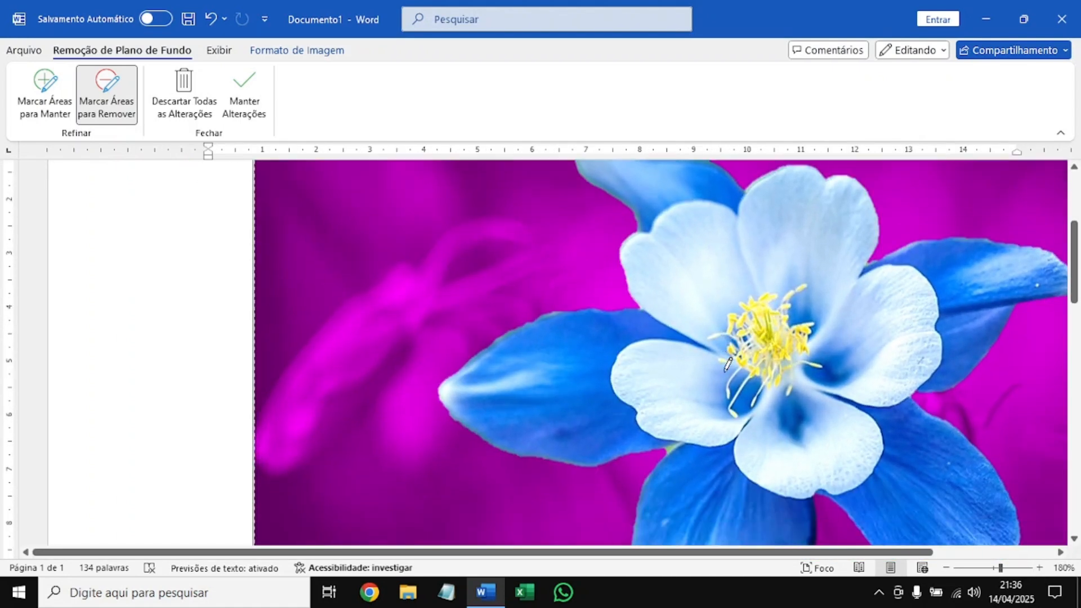
pyautogui.moveTo(664, 371); pyautogui.dragTo(674, 364)
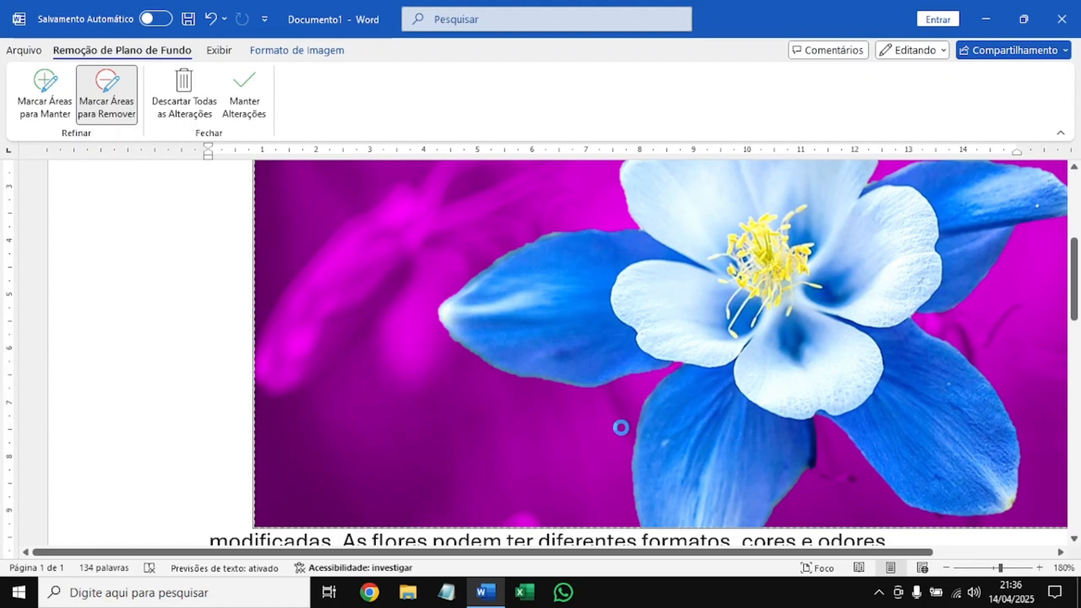
pyautogui.scroll(5, 623, 419)
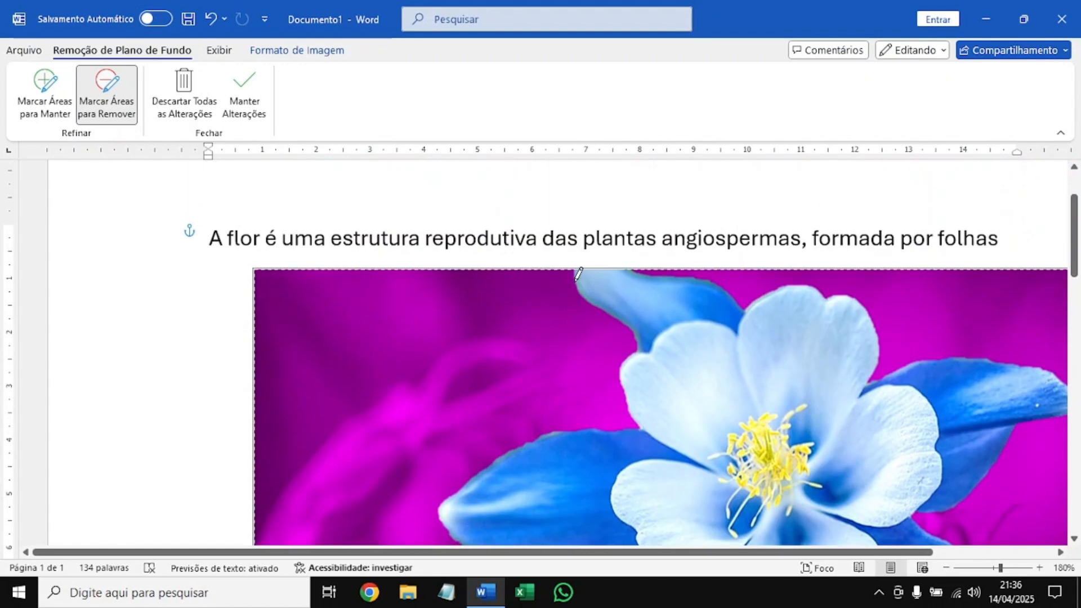
pyautogui.moveTo(574, 265); pyautogui.dragTo(580, 286)
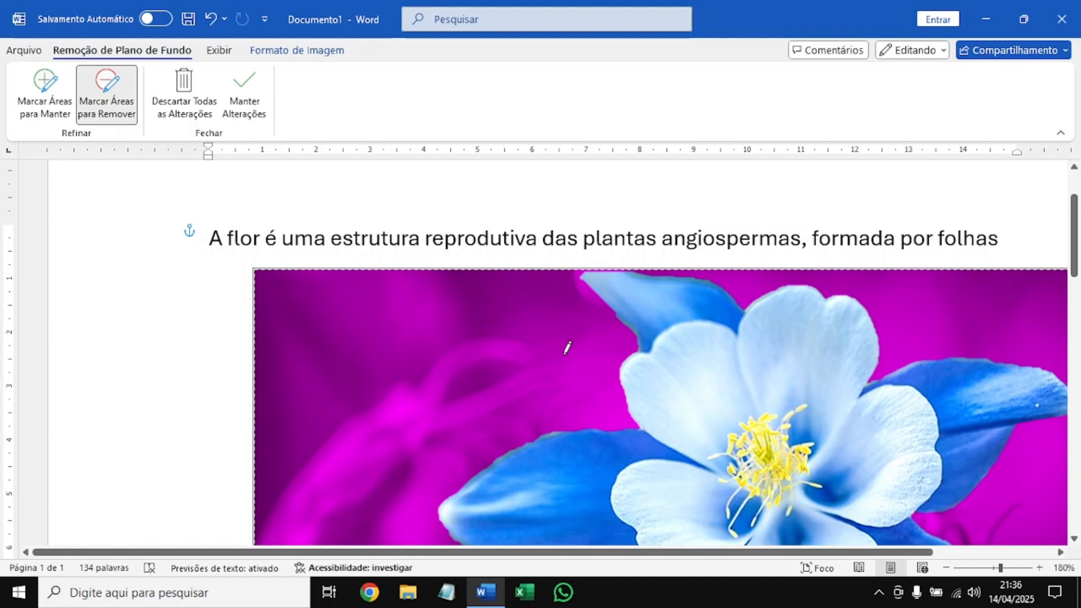
# Mark the edge and tip of the upper-left blue petal as an area to keep.
pyautogui.click(45, 93)
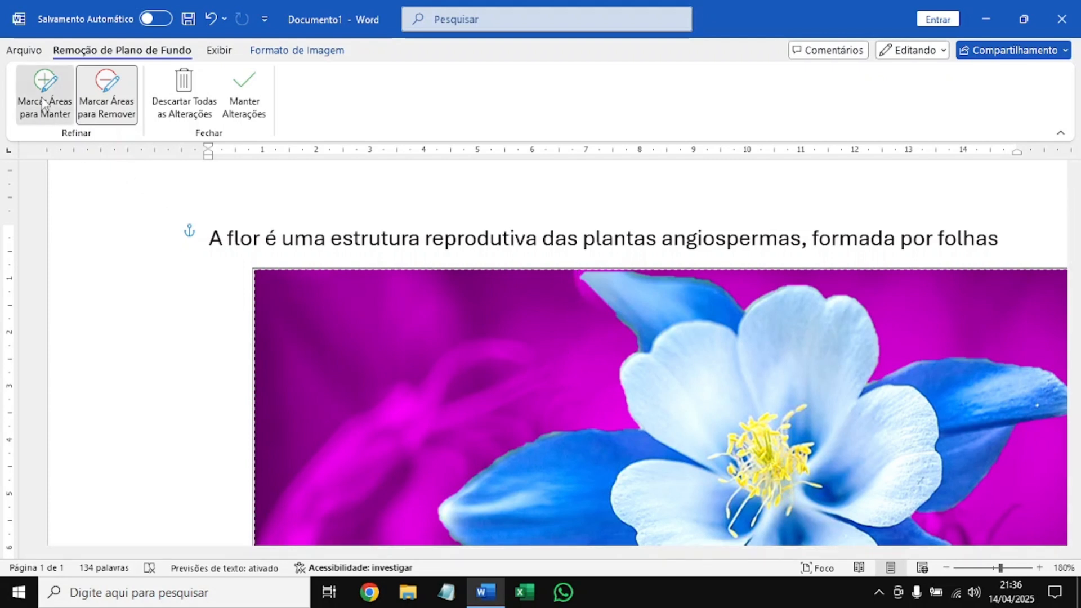
pyautogui.moveTo(616, 295); pyautogui.dragTo(578, 269)
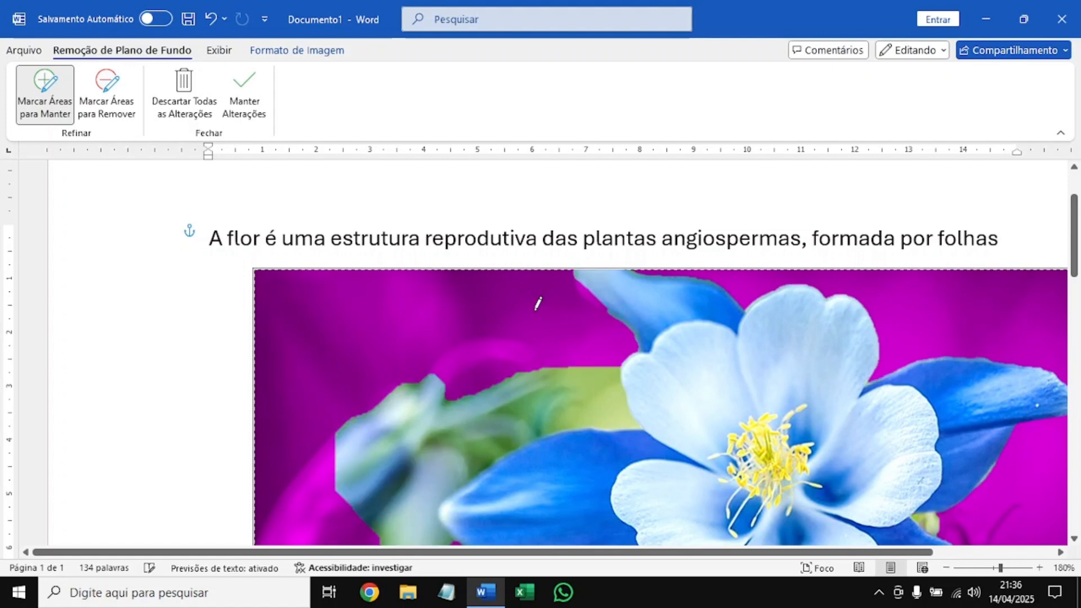
pyautogui.scroll(-1, 521, 316)
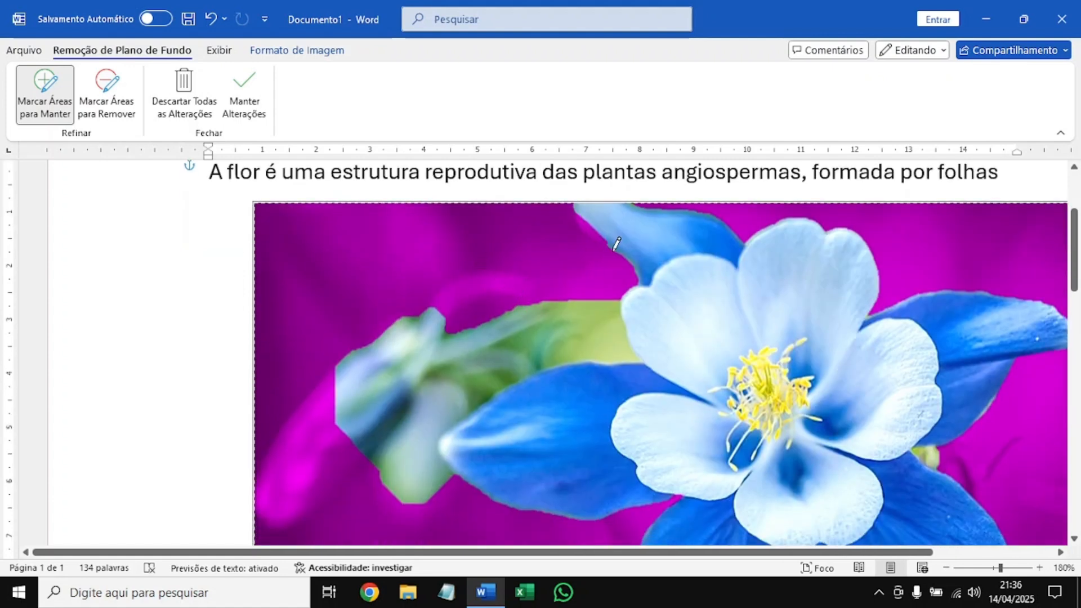
pyautogui.moveTo(617, 235); pyautogui.dragTo(575, 213)
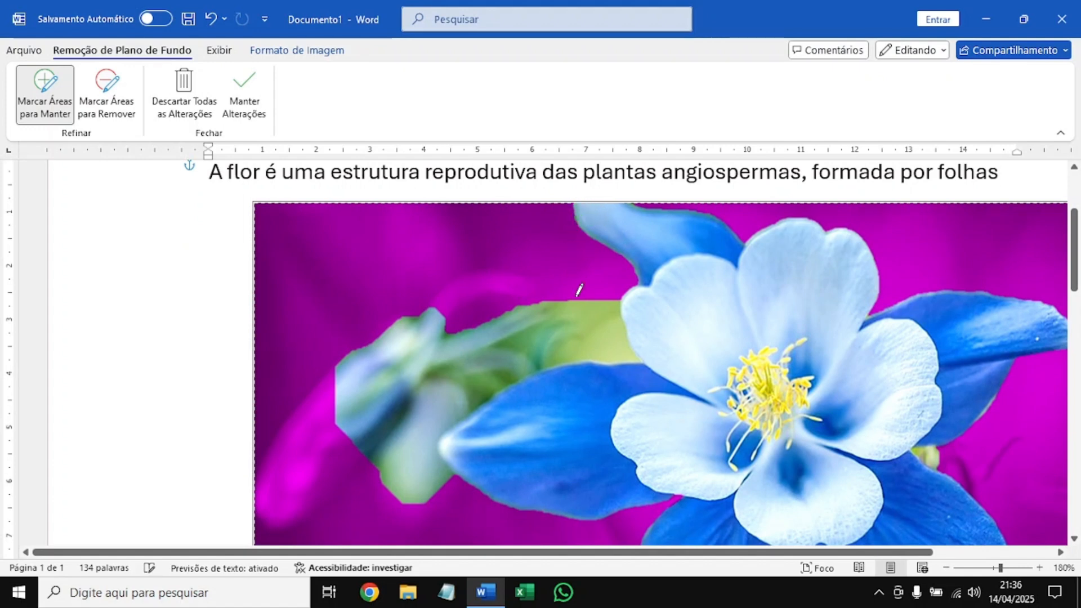
# Mark the blurred bud left of the flower as an area to remove.
pyautogui.click(107, 93)
pyautogui.moveTo(436, 503)
pyautogui.mouseDown()
pyautogui.moveTo(433, 431)
pyautogui.moveTo(453, 408)
pyautogui.moveTo(515, 363)
pyautogui.moveTo(594, 351)
pyautogui.moveTo(611, 334)
pyautogui.moveTo(400, 357)
pyautogui.moveTo(467, 350)
pyautogui.moveTo(412, 428)
pyautogui.moveTo(348, 378)
pyautogui.moveTo(309, 379)
pyautogui.mouseUp()
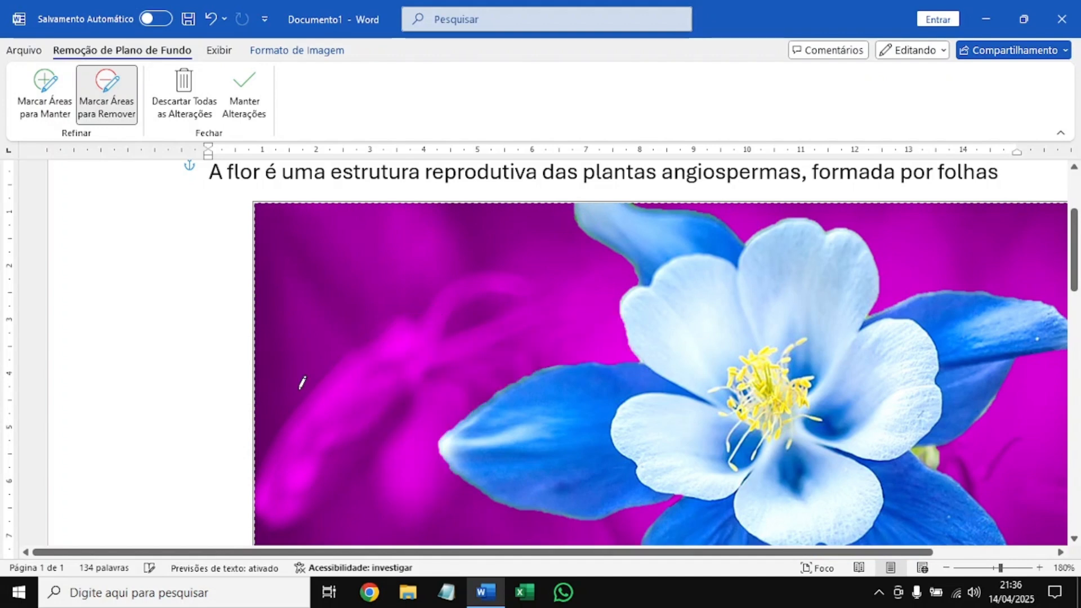
pyautogui.scroll(-4, 511, 367)
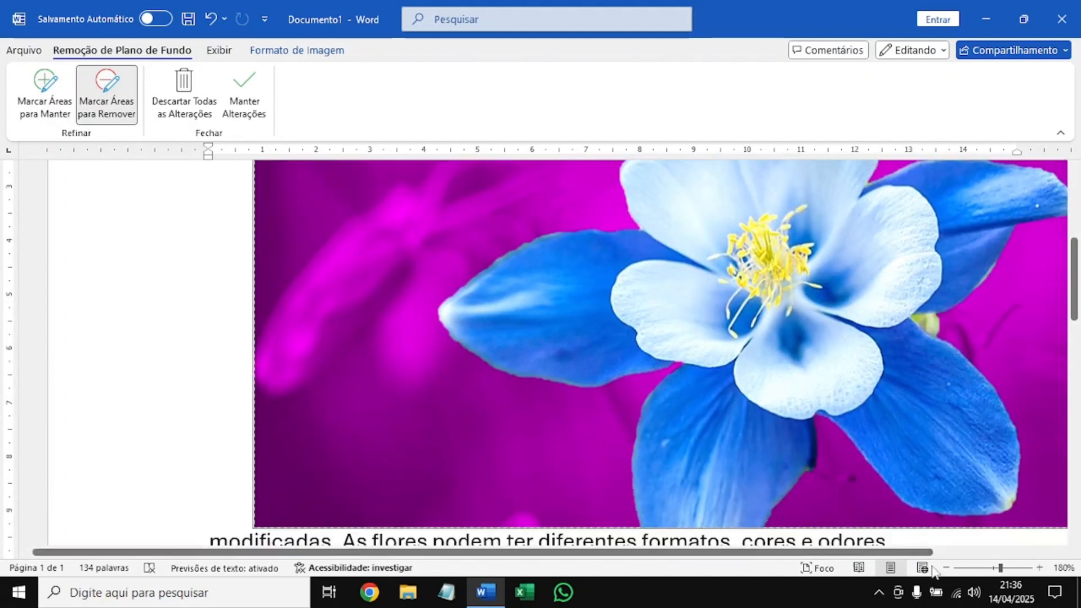
# Mark the small green remnant between the two right-hand blue petals for removal and keep the background removal changes.
pyautogui.click(946, 568)
pyautogui.click(946, 568)
pyautogui.click(946, 568)
pyautogui.click(946, 568)
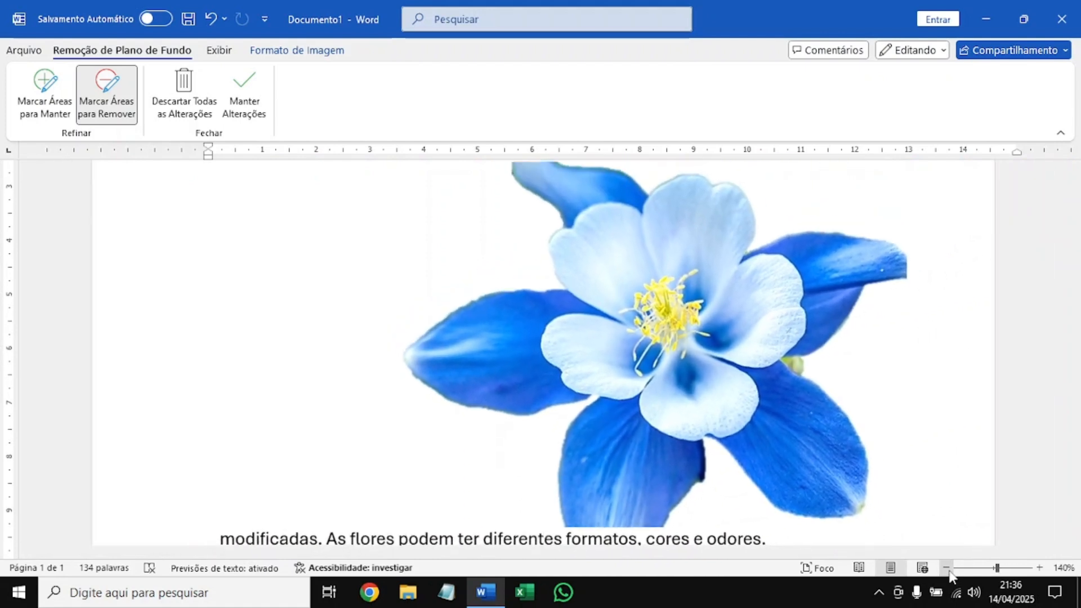
pyautogui.click(946, 568)
pyautogui.click(949, 570)
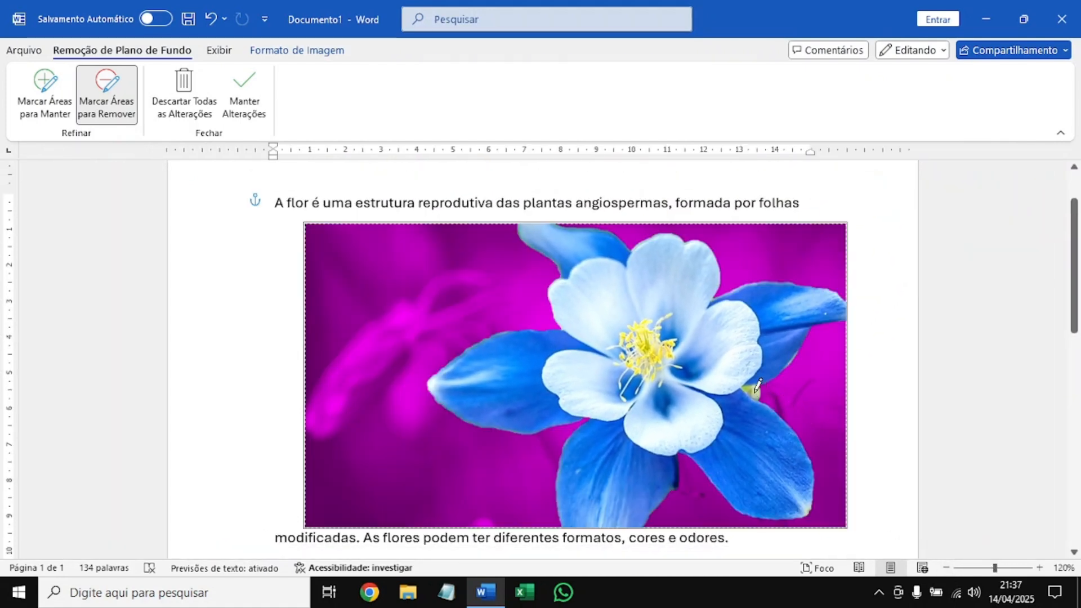
pyautogui.moveTo(760, 388); pyautogui.dragTo(772, 404)
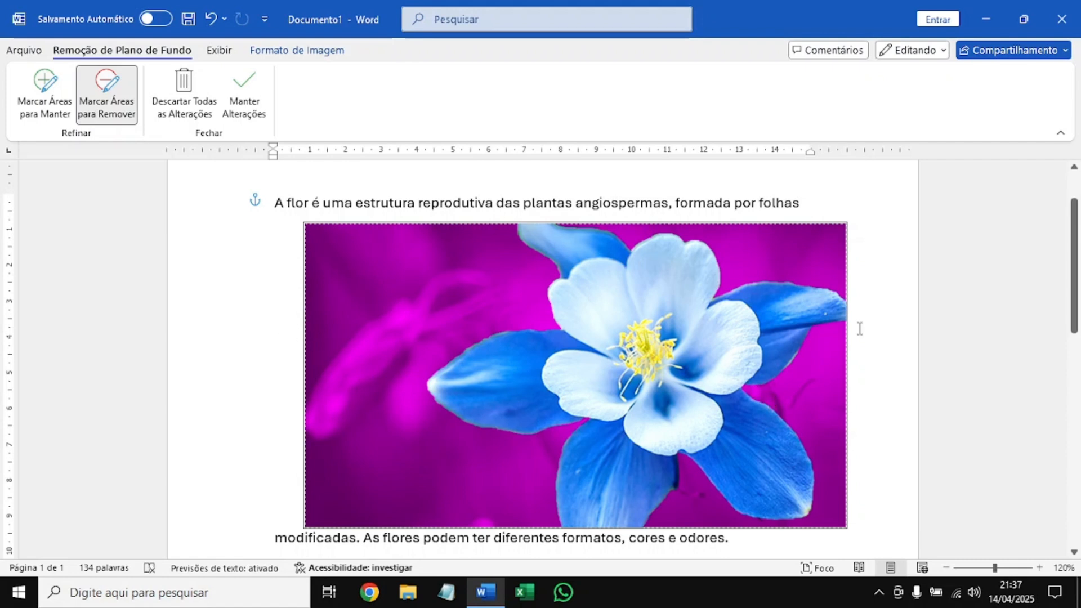
pyautogui.click(252, 97)
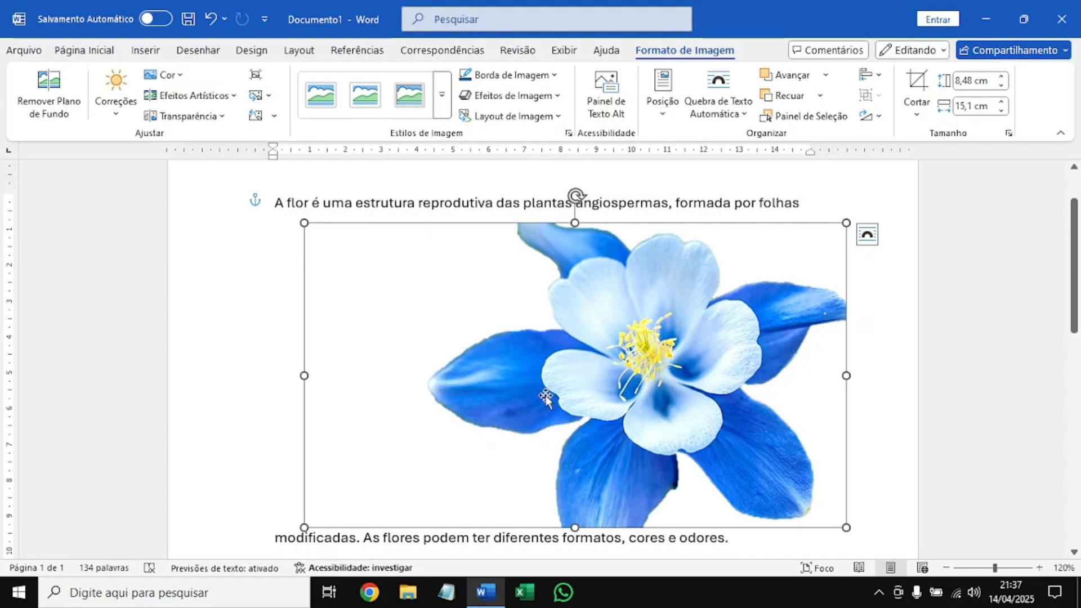
# Crop the empty area off the flower picture's left side, reducing its width to about 11.77 cm.
pyautogui.rightClick(606, 342)
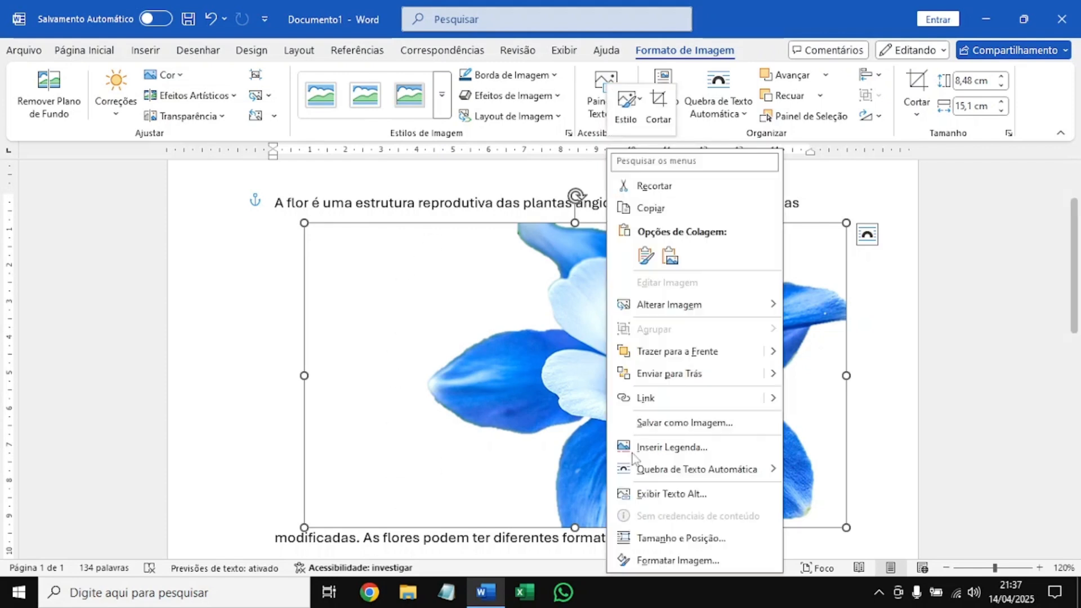
pyautogui.click(657, 110)
pyautogui.moveTo(304, 376); pyautogui.dragTo(424, 382)
pyautogui.click(437, 194)
pyautogui.click(727, 285)
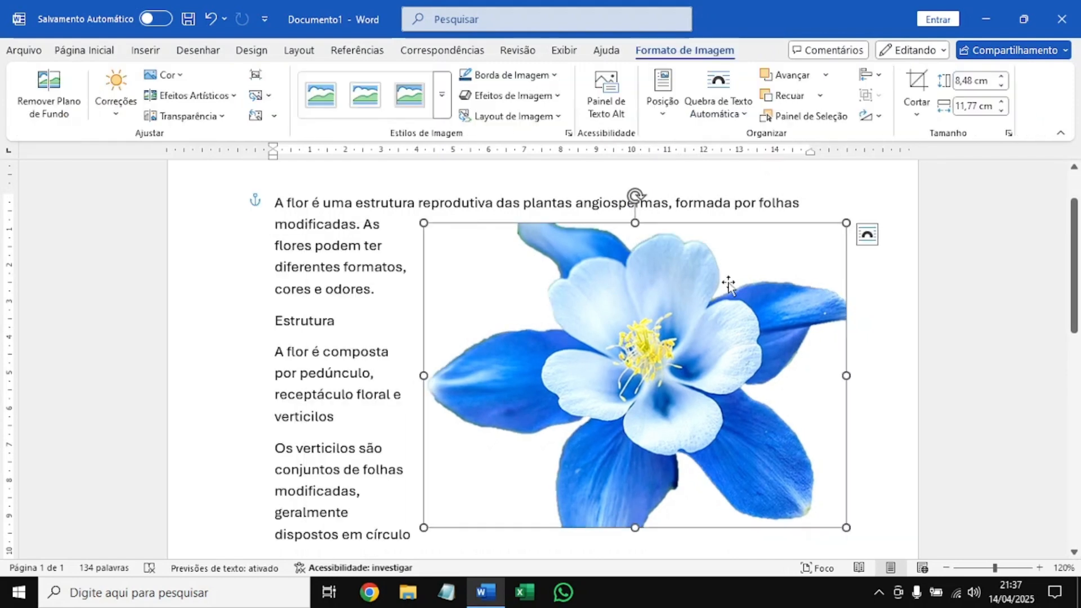
# Set the flower picture's text wrapping to Em Frente ao Texto and move it over the left part of the text.
pyautogui.click(718, 107)
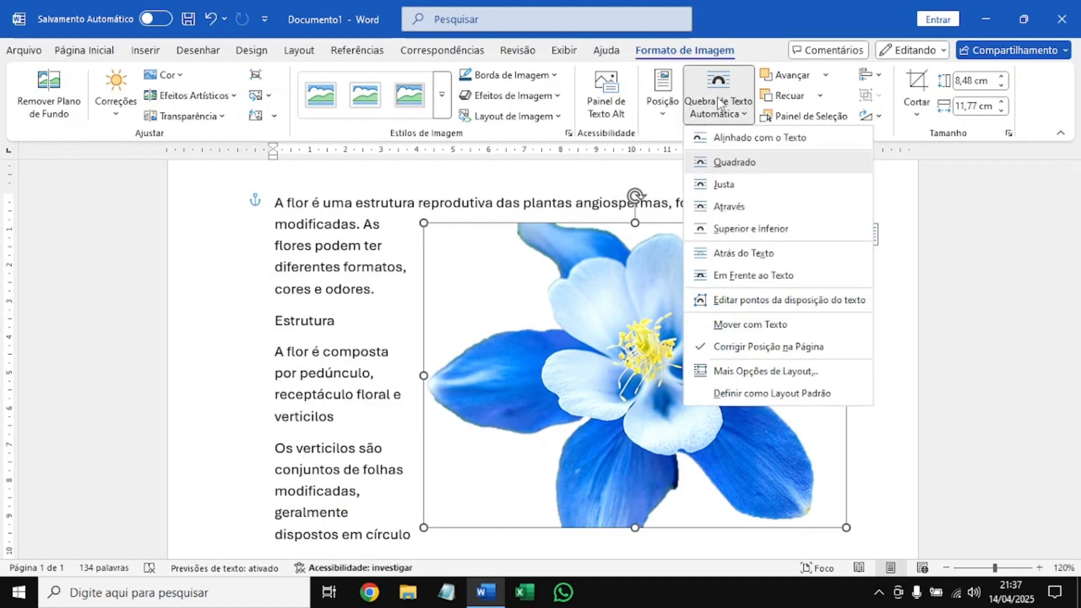
pyautogui.click(779, 277)
pyautogui.moveTo(660, 396); pyautogui.dragTo(515, 434)
pyautogui.scroll(-2, 589, 386)
pyautogui.scroll(3, 563, 389)
pyautogui.scroll(-6, 563, 391)
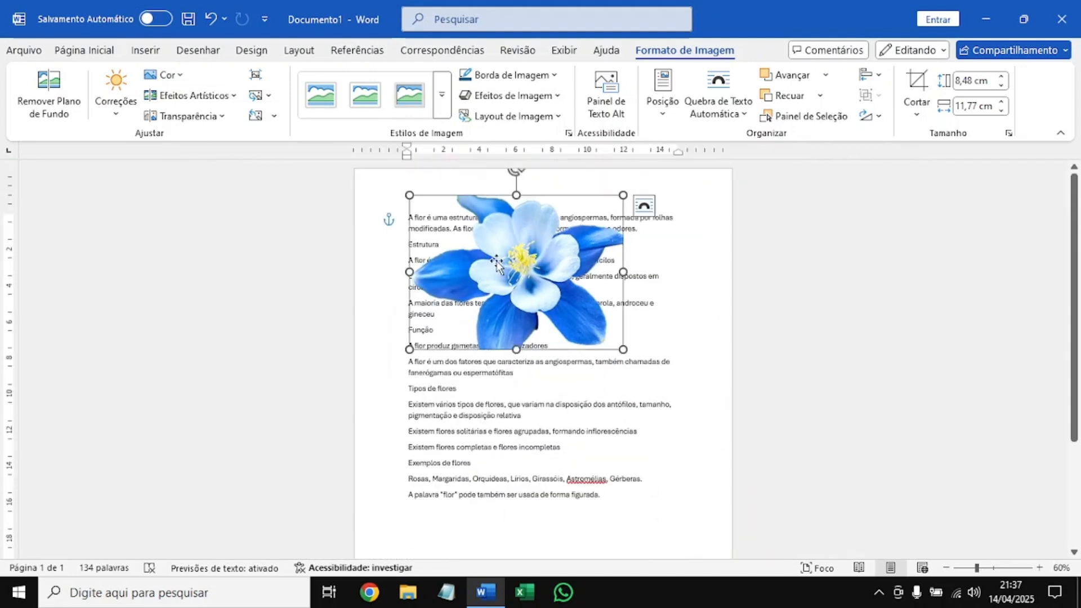
# Shrink the flower picture to about 5.85 × 8.12 cm and position it at the page's top right with text wrapping.
pyautogui.moveTo(494, 258); pyautogui.dragTo(547, 334)
pyautogui.moveTo(463, 270); pyautogui.dragTo(528, 317)
pyautogui.click(757, 243)
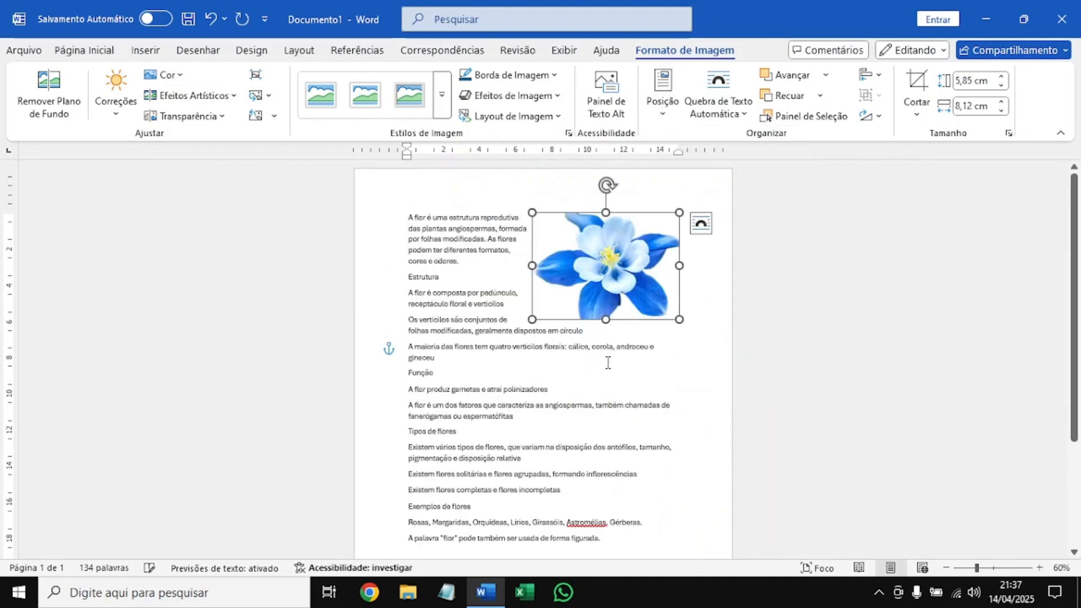
# Position the flower picture at the page's bottom right with text wrapping and shift it flush into the page corner.
pyautogui.click(639, 362)
pyautogui.scroll(-3, 643, 367)
pyautogui.scroll(3, 643, 367)
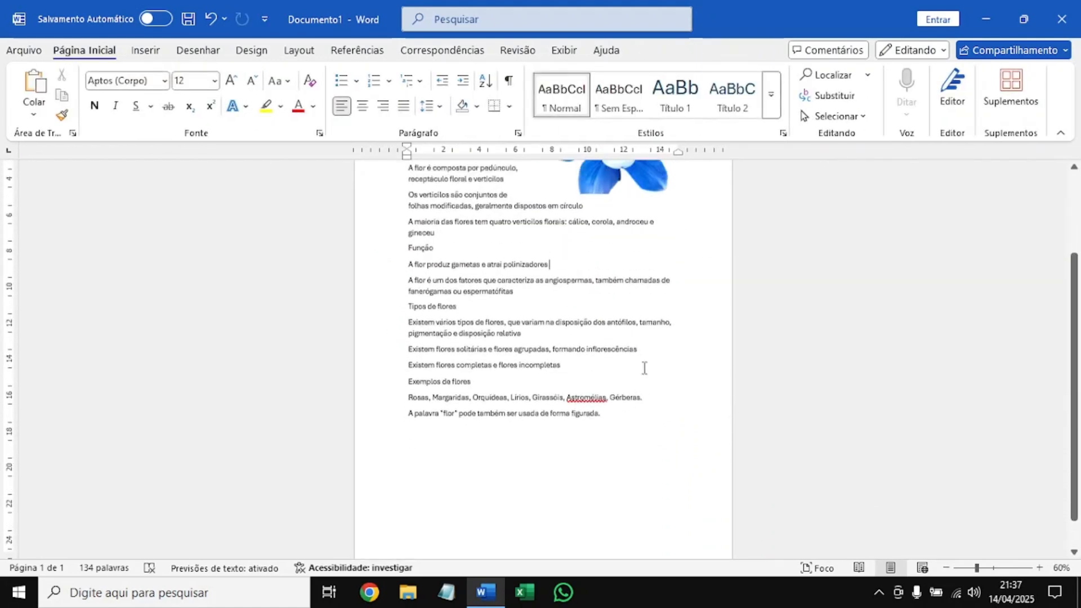
pyautogui.keyDown('ctrl'); pyautogui.scroll(-5, 643, 368); pyautogui.keyUp('ctrl')
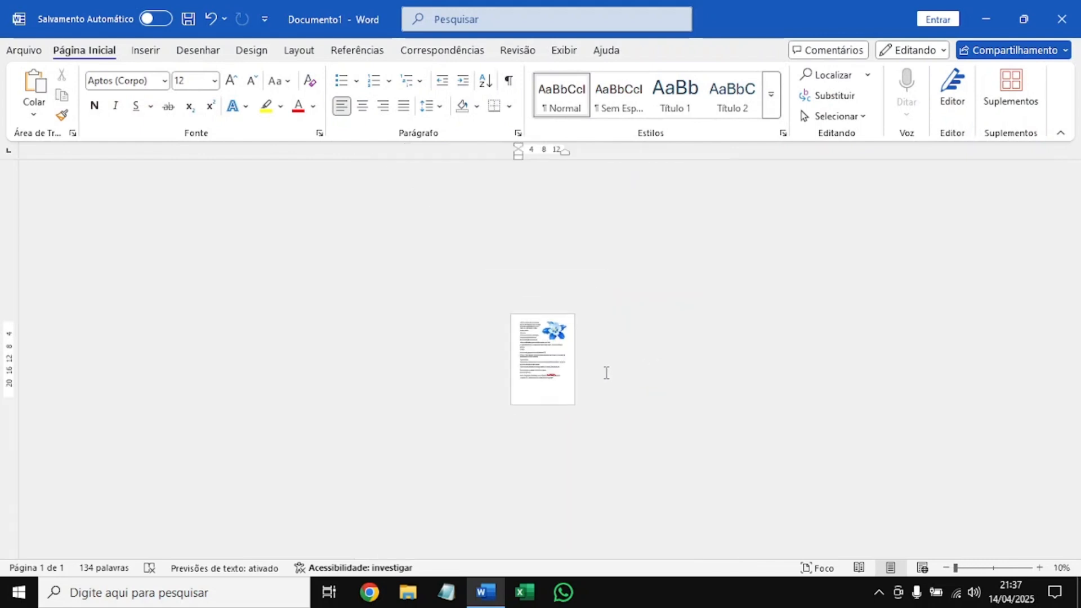
pyautogui.keyDown('ctrl'); pyautogui.scroll(3, 605, 371); pyautogui.keyUp('ctrl')
pyautogui.click(585, 247)
pyautogui.click(684, 50)
pyautogui.click(662, 96)
pyautogui.click(757, 343)
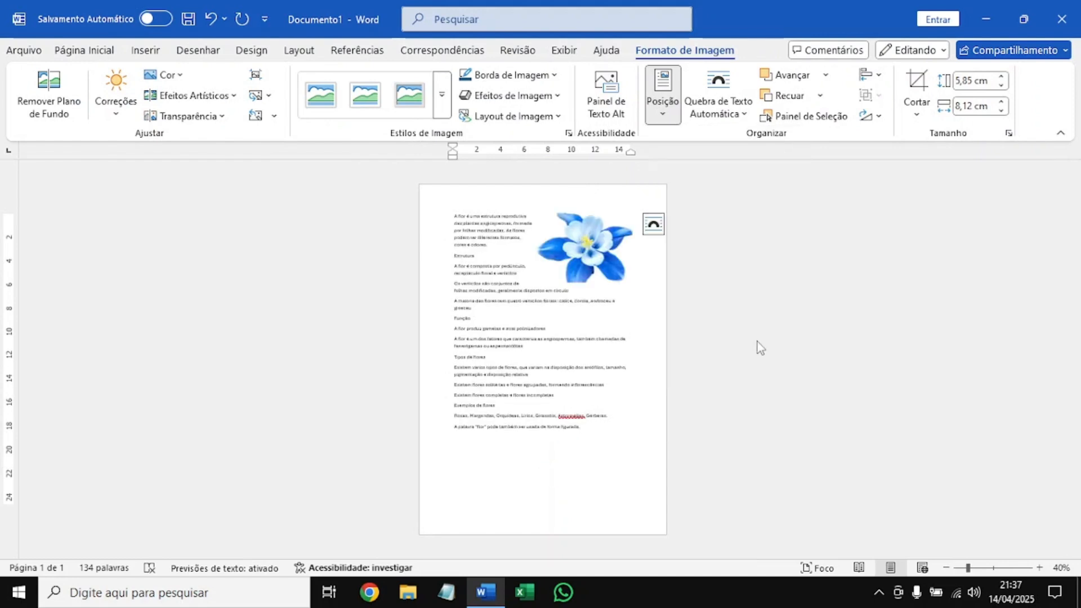
pyautogui.moveTo(620, 482); pyautogui.dragTo(656, 511)
pyautogui.click(704, 486)
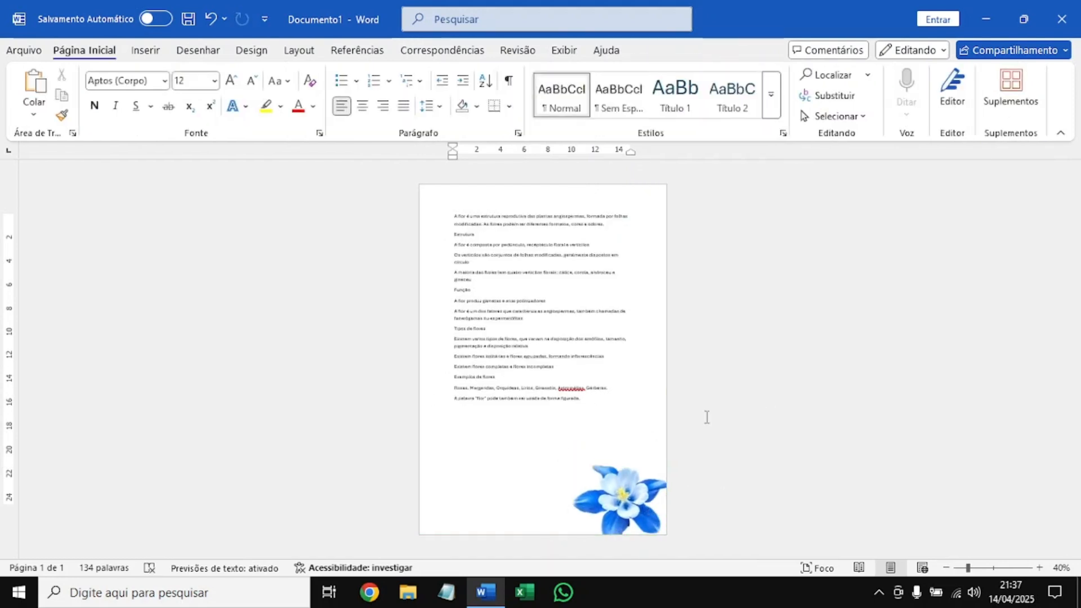
# Move the flower picture from the page corner to just below the last line of text and show its formatting options.
pyautogui.scroll(1, 691, 421)
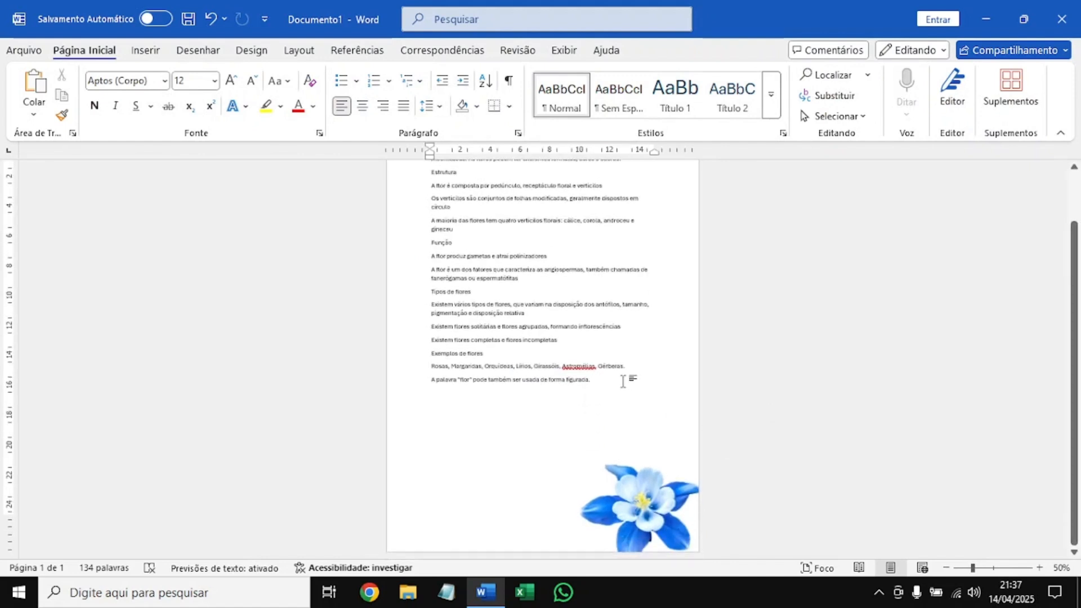
pyautogui.scroll(4, 621, 382)
pyautogui.click(641, 369)
pyautogui.moveTo(642, 368); pyautogui.dragTo(517, 275)
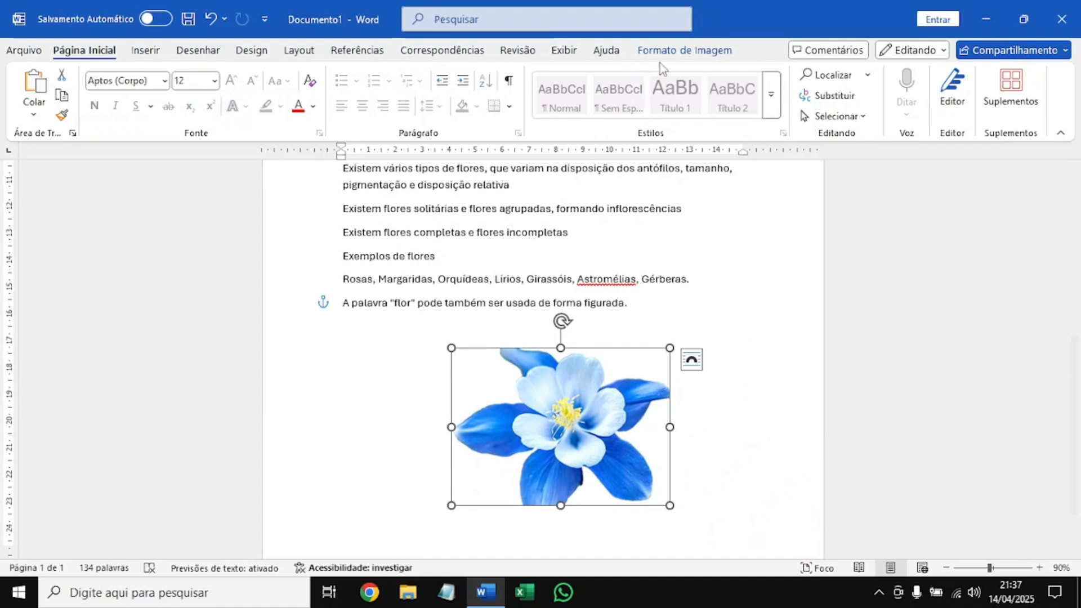
pyautogui.click(670, 54)
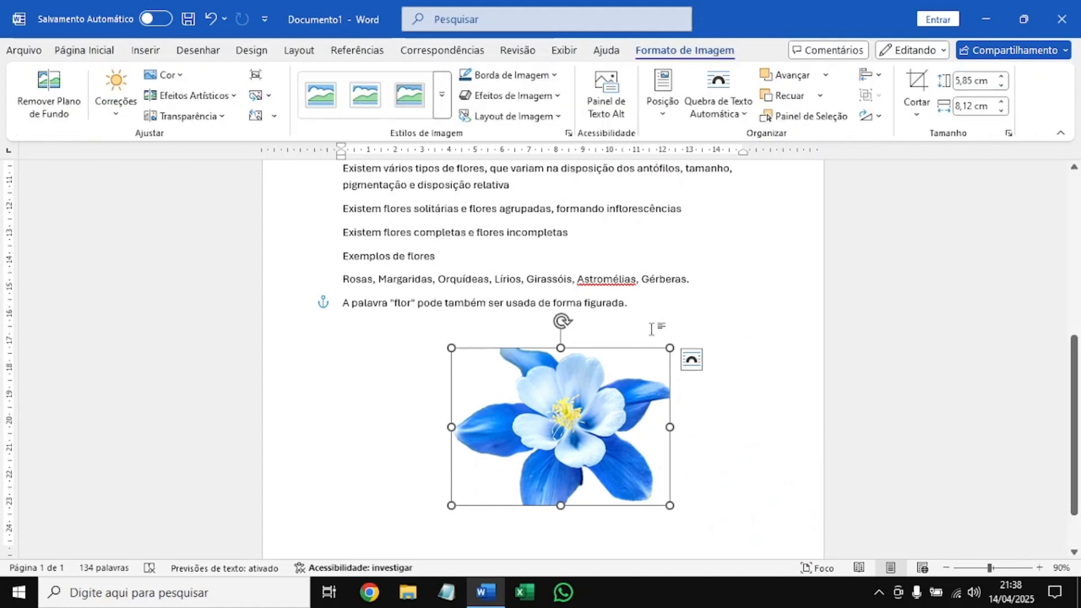